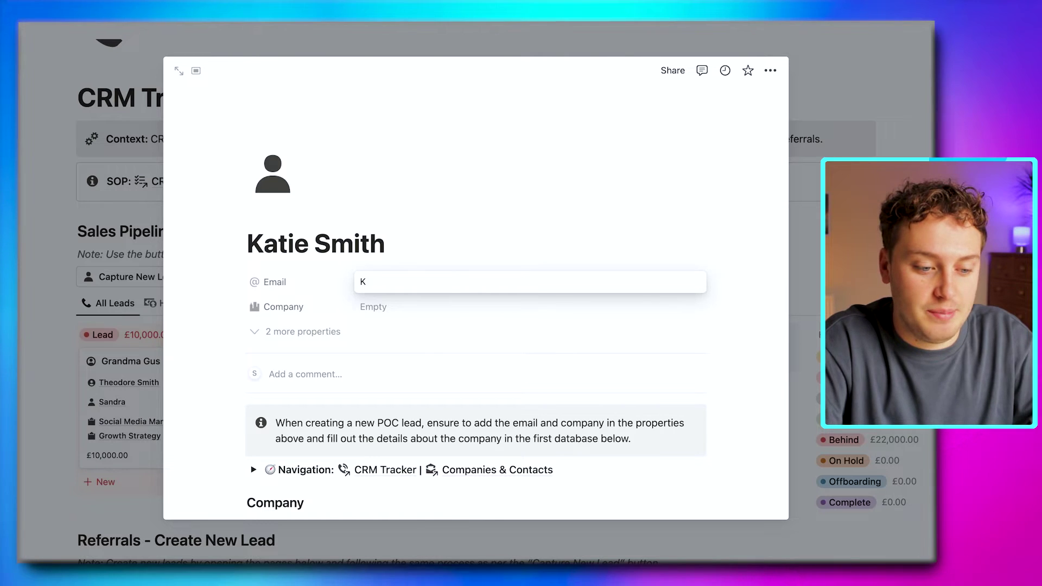
- Enter the contact's email address and add a Marketing Agency Co. row to the Company table
{"action": "key", "text": "Return"}
{"action": "scroll", "coordinate": [476, 293], "scroll_direction": "down", "scroll_amount": 6}
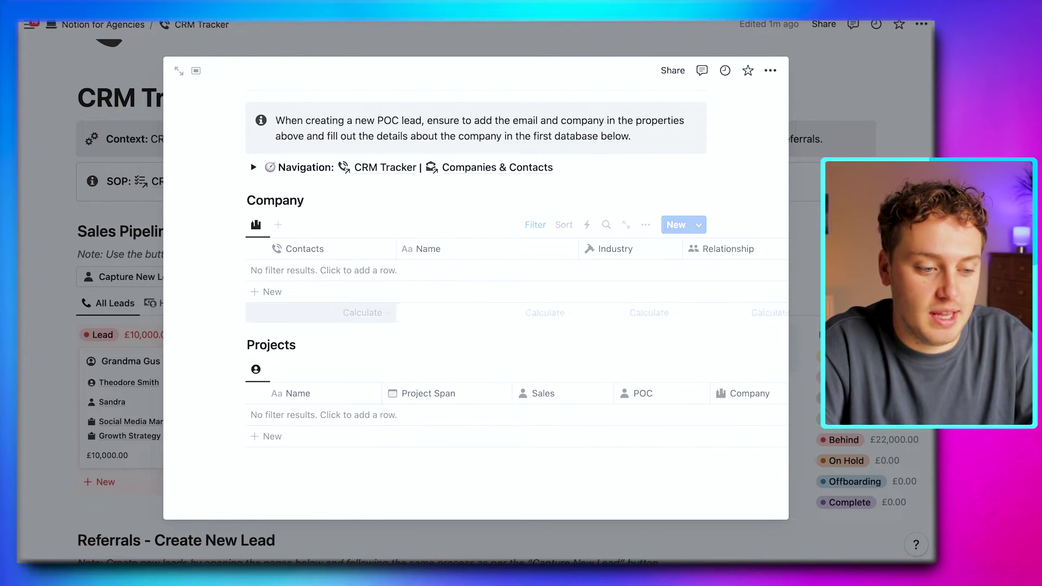
{"action": "left_click", "coordinate": [269, 291]}
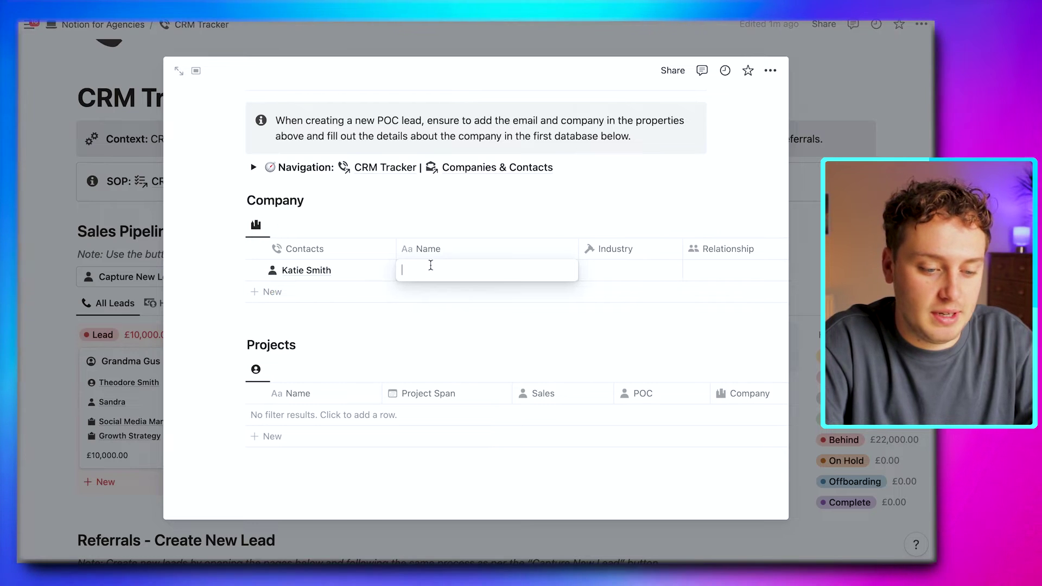
{"action": "type", "text": "rk"}
{"action": "key", "text": "BackSpace"}
{"action": "key", "text": "BackSpace"}
{"action": "type", "text": "Marketing "}
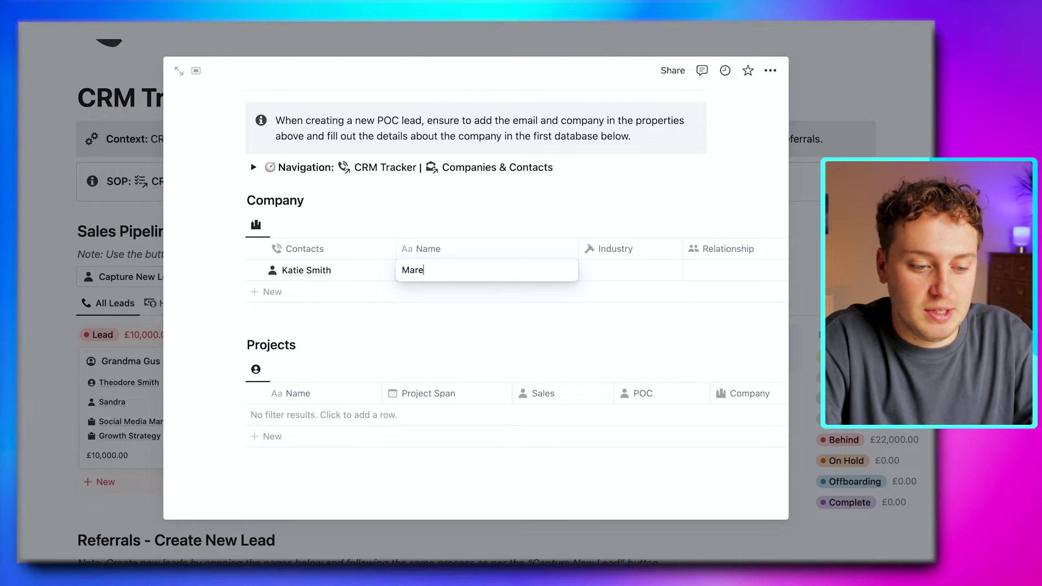
{"action": "type", "text": "Agency Co"}
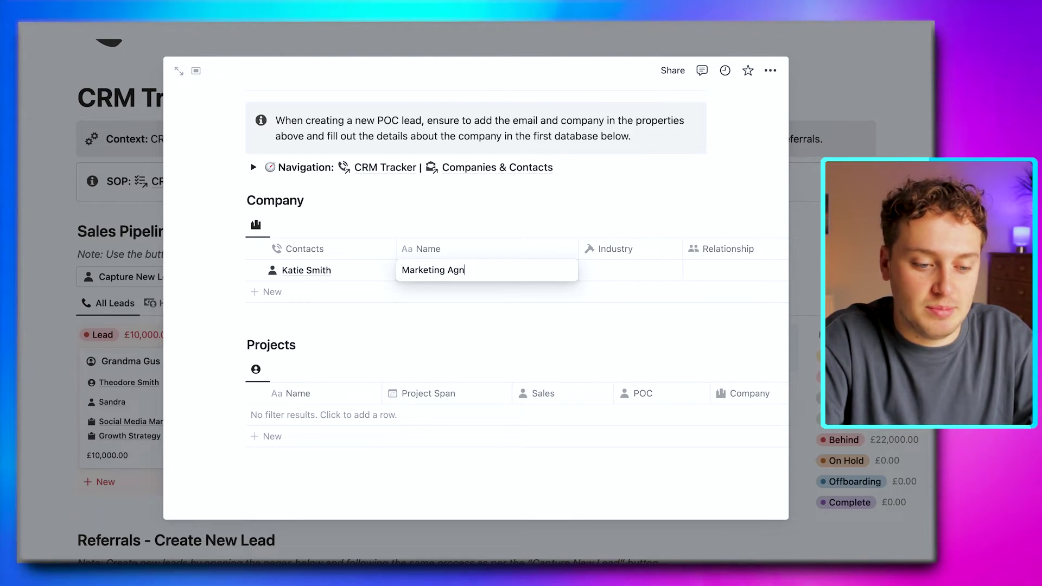
{"action": "type", "text": "."}
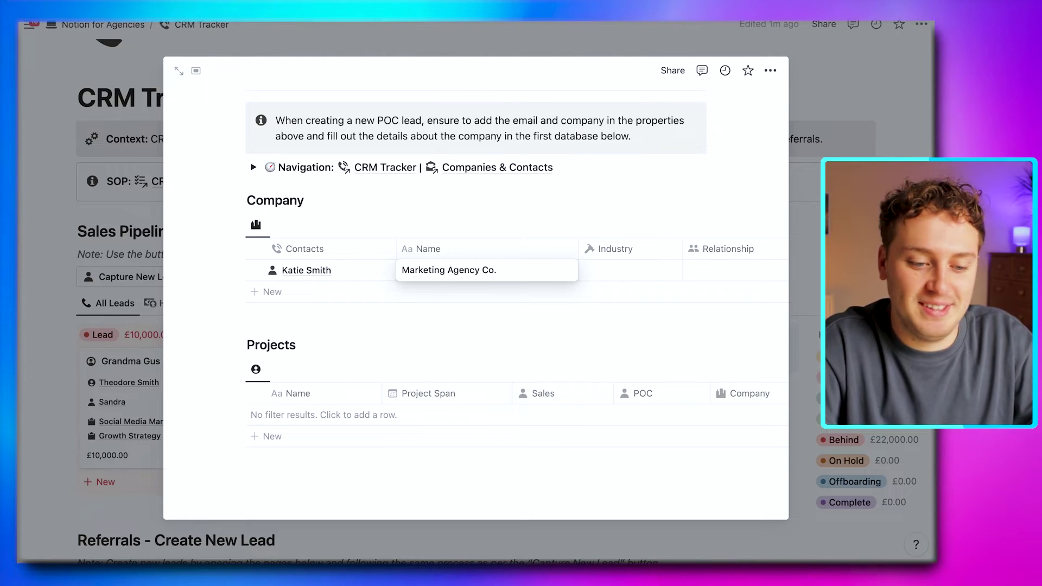
{"action": "key", "text": "Return"}
- Give the company a new Marketing industry tag and set its relationship to Client
{"action": "left_click", "coordinate": [630, 269]}
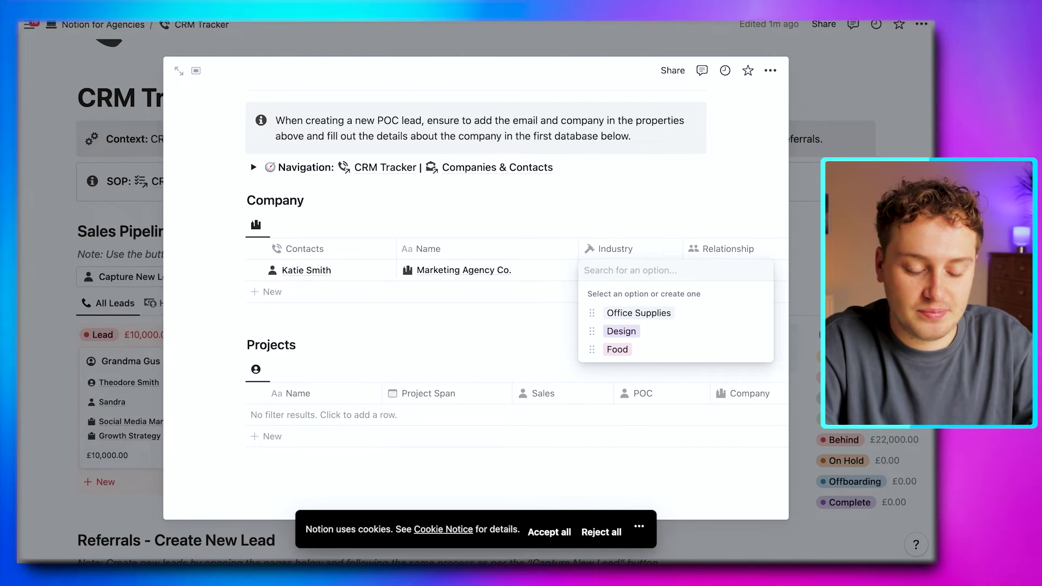
{"action": "type", "text": "Marketing"}
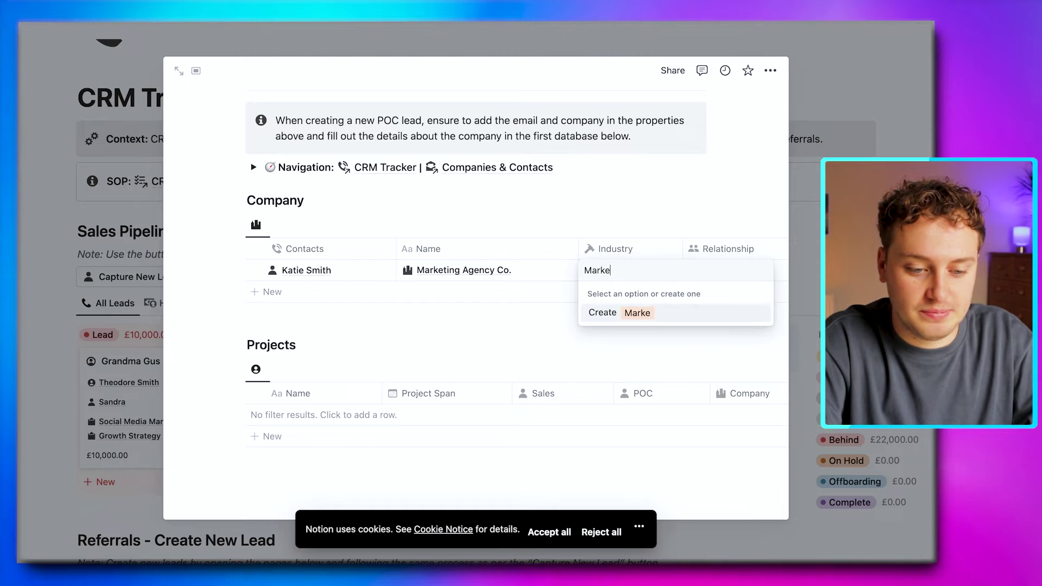
{"action": "key", "text": "Return"}
{"action": "key", "text": "Escape"}
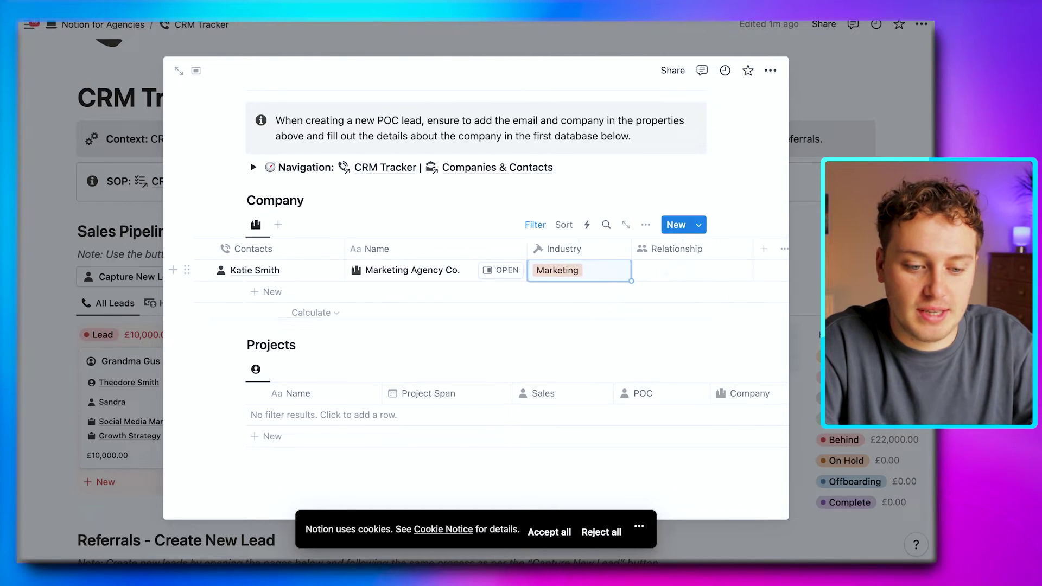
{"action": "key", "text": "Right"}
{"action": "key", "text": "Return"}
{"action": "left_click", "coordinate": [672, 330]}
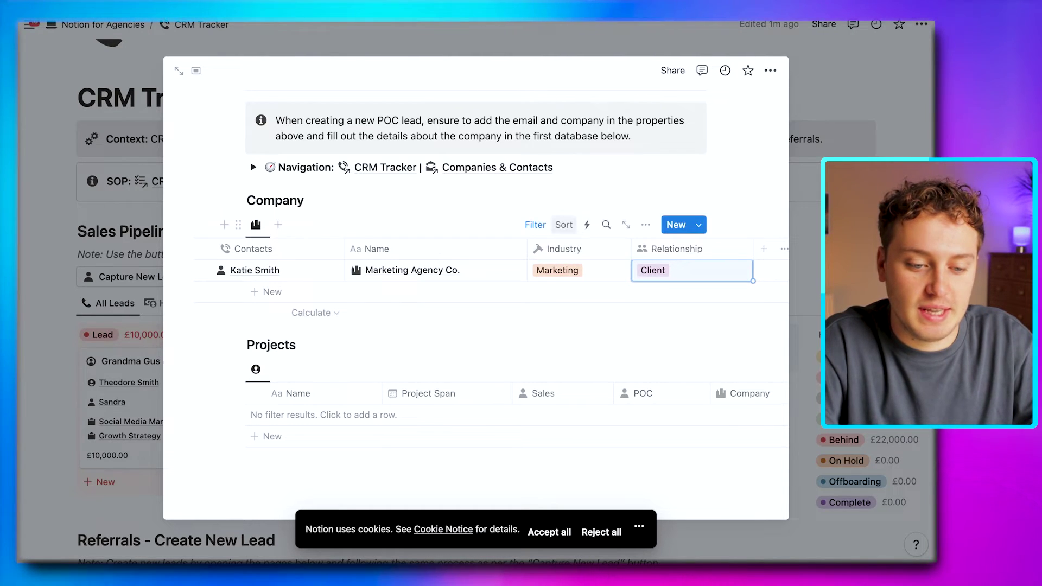
{"action": "key", "text": "Escape"}
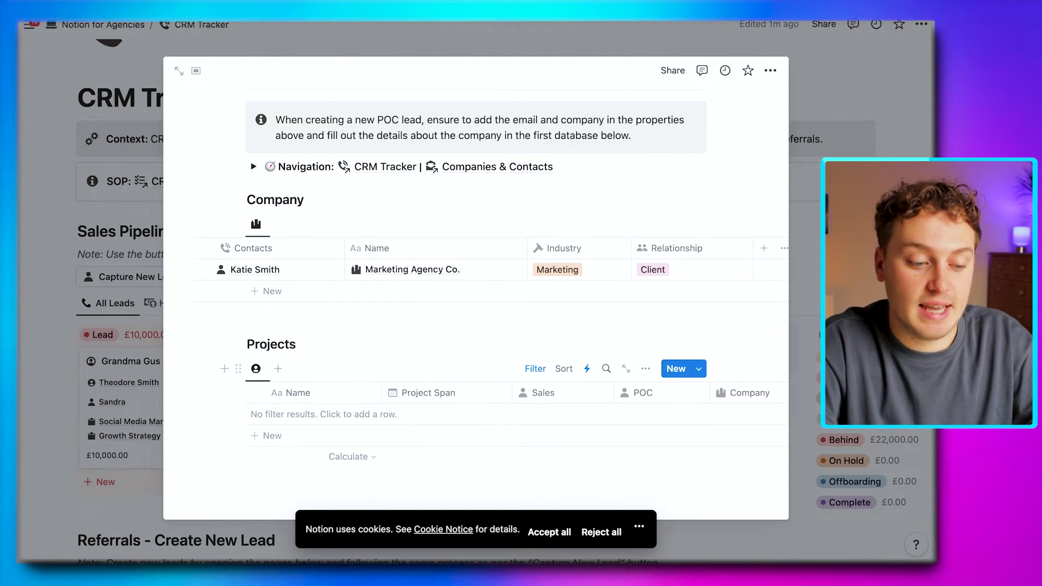
- Add a project row in the Projects table named Marketing Agency Co
{"action": "left_click", "coordinate": [393, 414]}
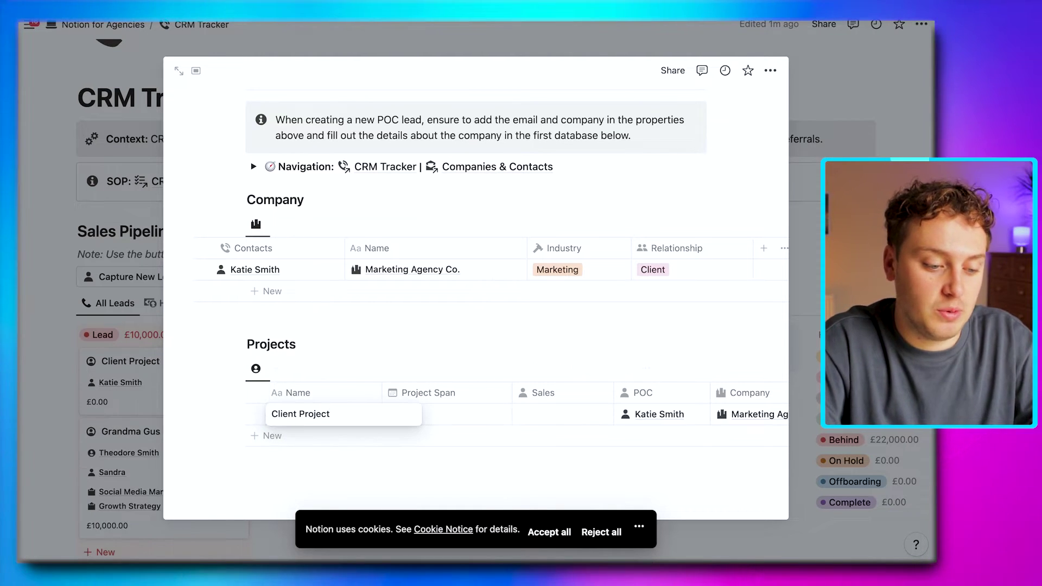
{"action": "triple_click", "coordinate": [294, 415]}
{"action": "type", "text": "Mar"}
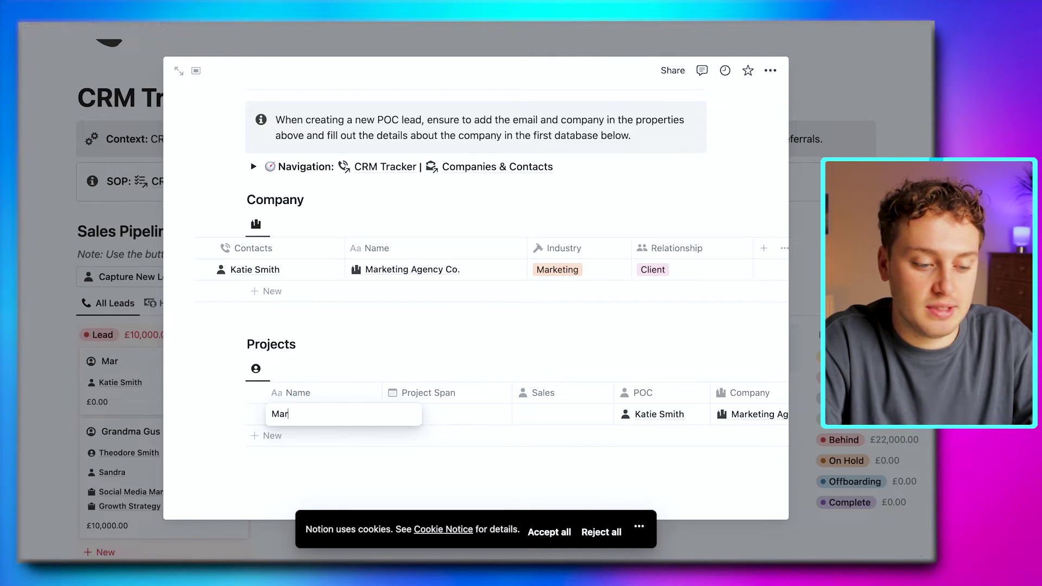
{"action": "type", "text": "keting Agency Co."}
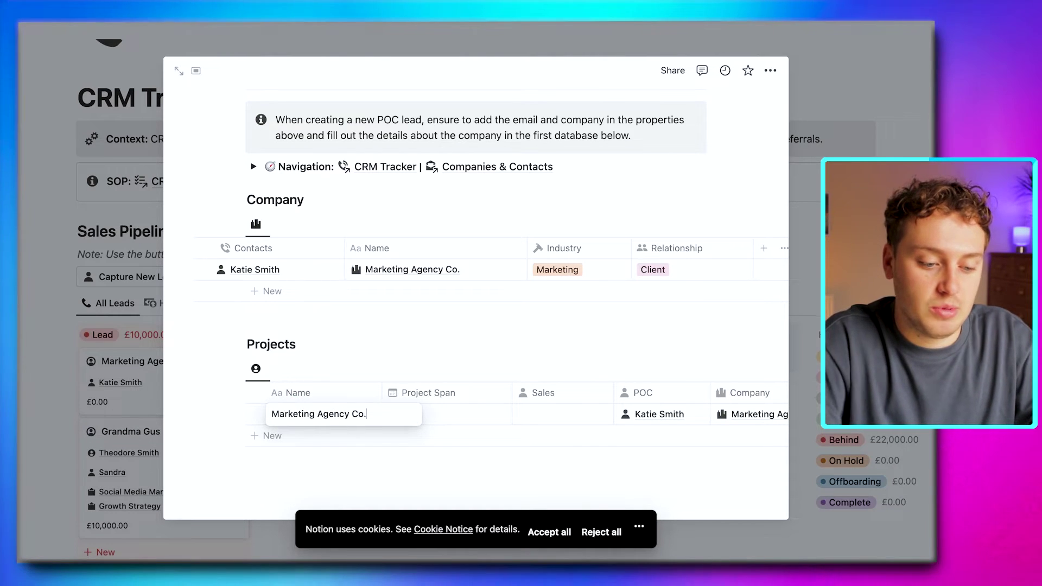
{"action": "key", "text": "Return"}
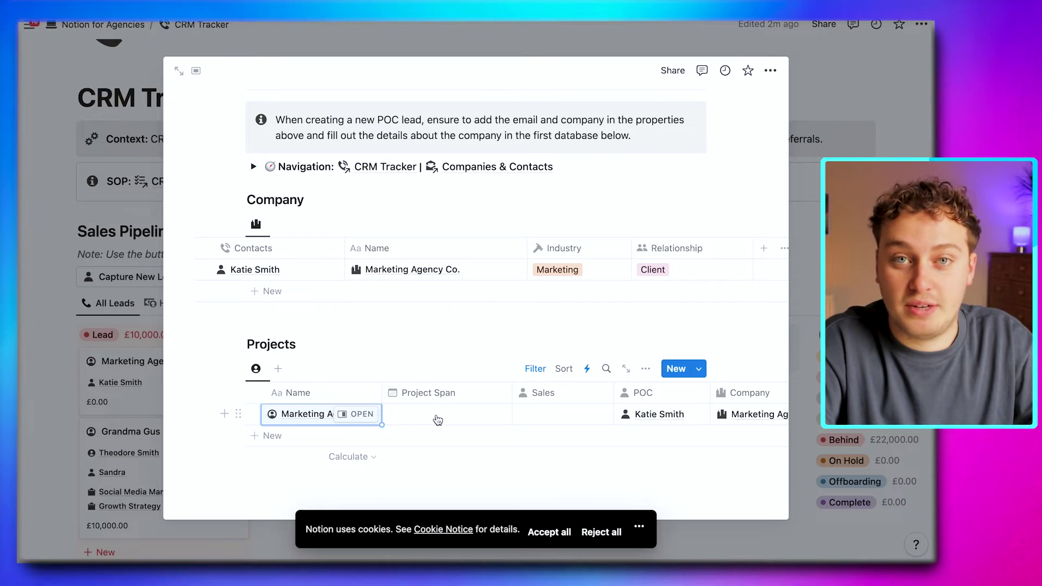
- Assign a salesperson from the employee list to the Marketing Agency Co. project
{"action": "scroll", "coordinate": [489, 415], "scroll_direction": "right", "scroll_amount": 1}
{"action": "scroll", "coordinate": [479, 419], "scroll_direction": "right", "scroll_amount": 3}
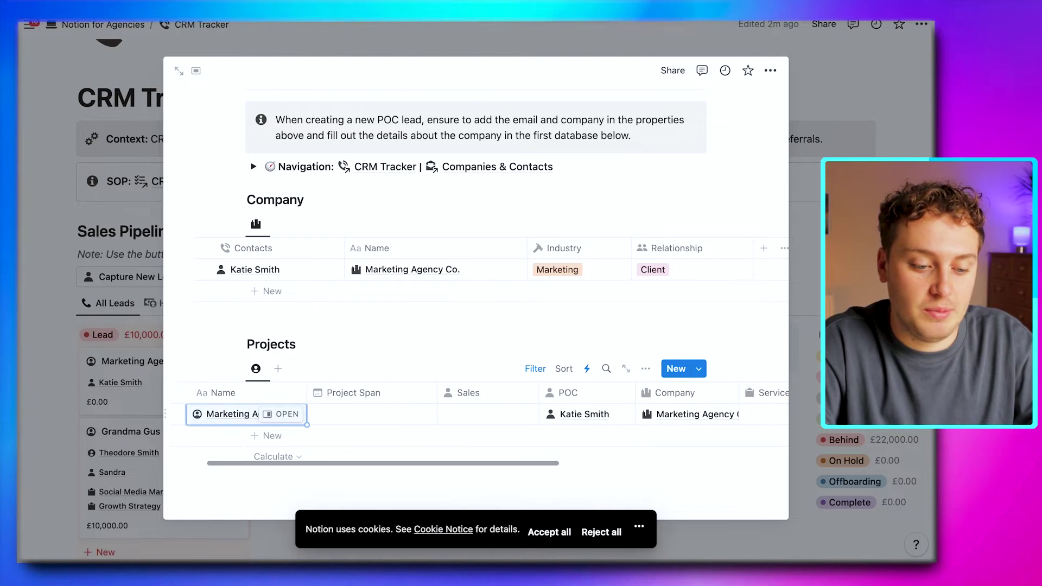
{"action": "left_click", "coordinate": [478, 419]}
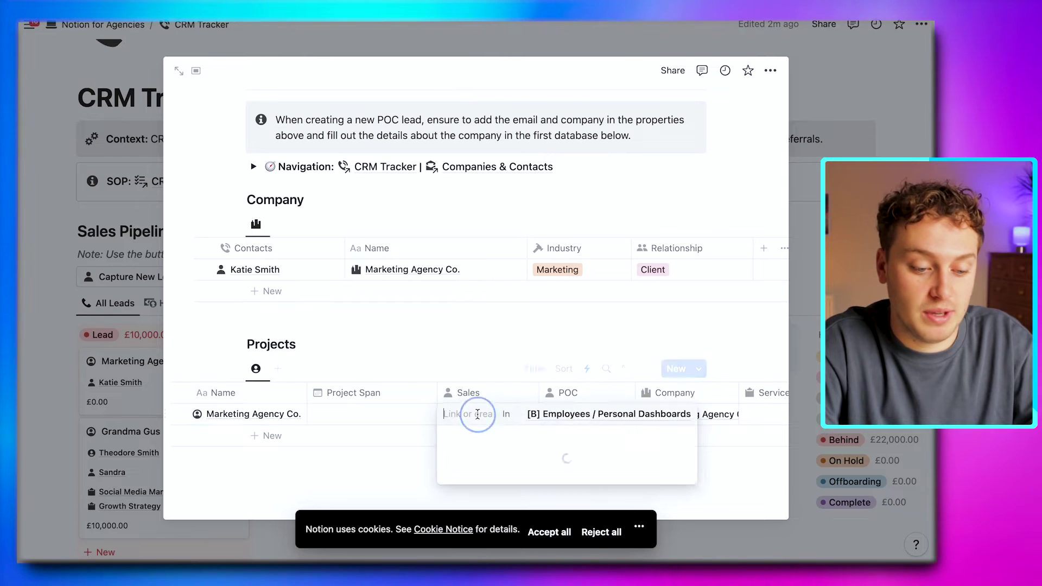
{"action": "scroll", "coordinate": [567, 303], "scroll_direction": "down", "scroll_amount": 5}
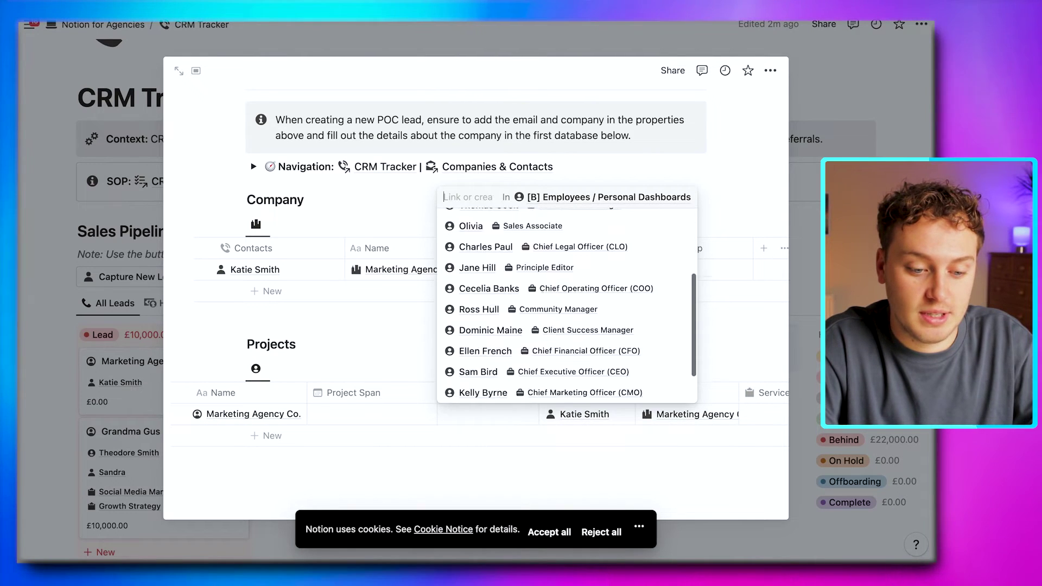
{"action": "left_click", "coordinate": [608, 365]}
{"action": "scroll", "coordinate": [655, 420], "scroll_direction": "right", "scroll_amount": 10}
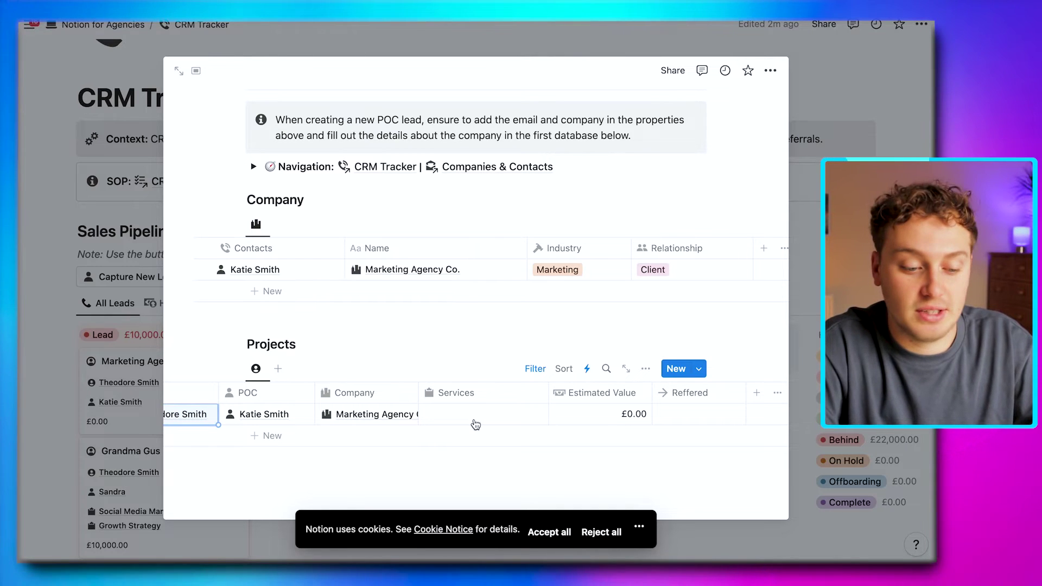
- Link the Growth Strategy and Social Media Manager services to the project
{"action": "left_click", "coordinate": [481, 414]}
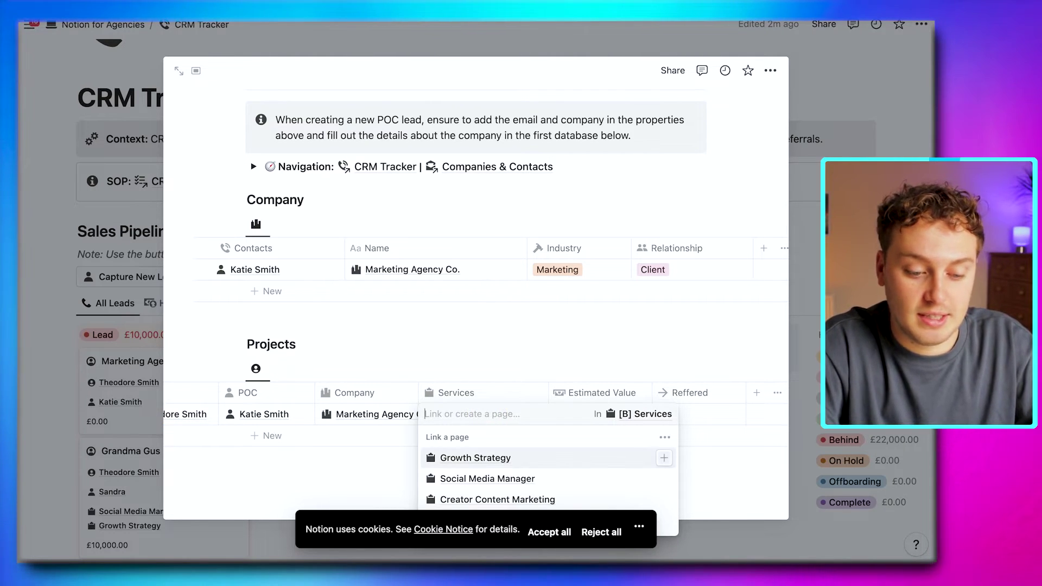
{"action": "left_click", "coordinate": [663, 458]}
{"action": "left_click", "coordinate": [663, 501]}
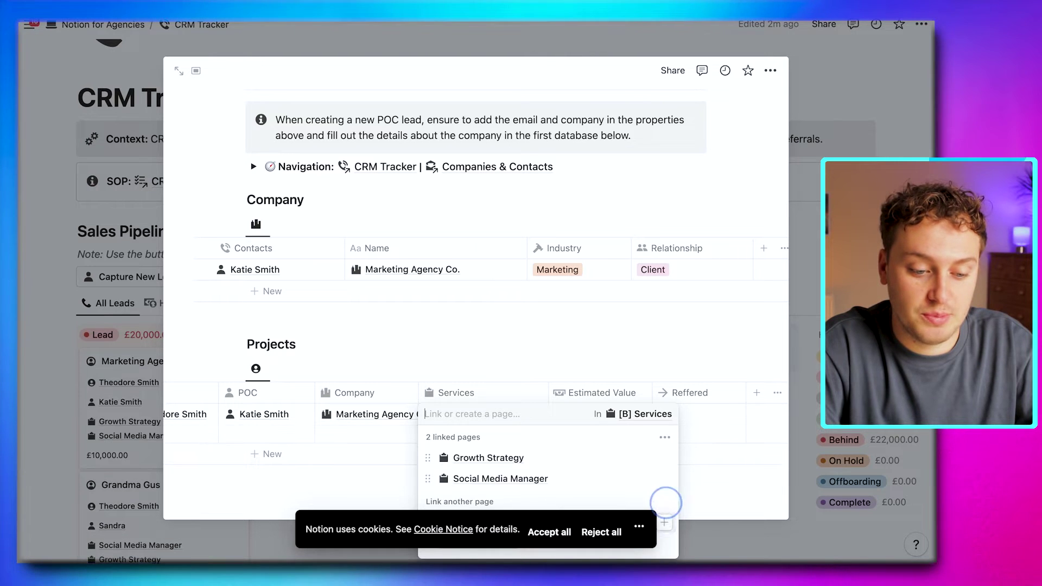
{"action": "left_click", "coordinate": [565, 365]}
{"action": "scroll", "coordinate": [597, 404], "scroll_direction": "down", "scroll_amount": 1}
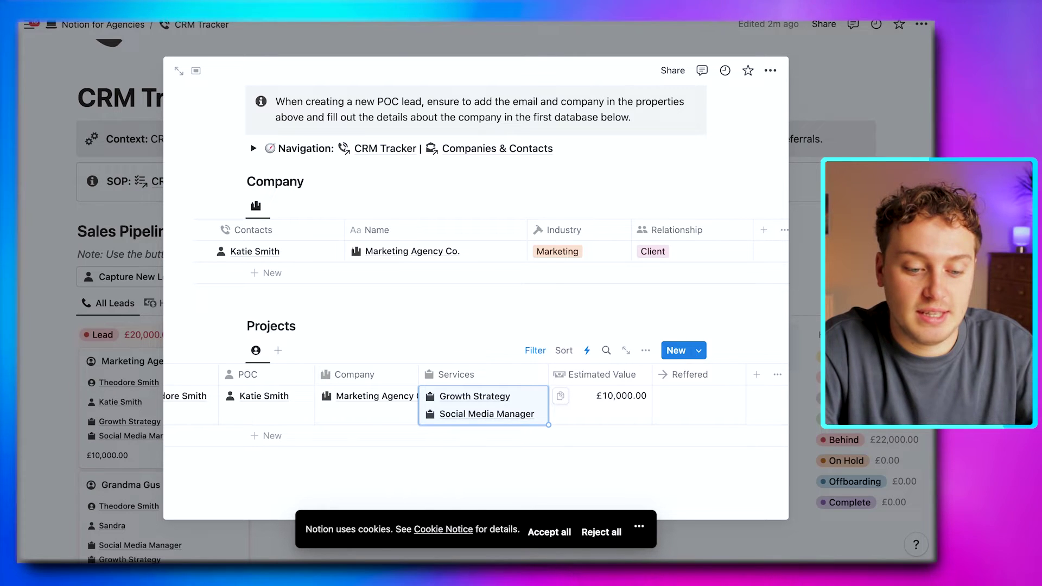
{"action": "scroll", "coordinate": [596, 404], "scroll_direction": "right", "scroll_amount": 2}
- Create a new referrer contact by name, link it as the project's referrer, then close the lead page
{"action": "left_click", "coordinate": [635, 405]}
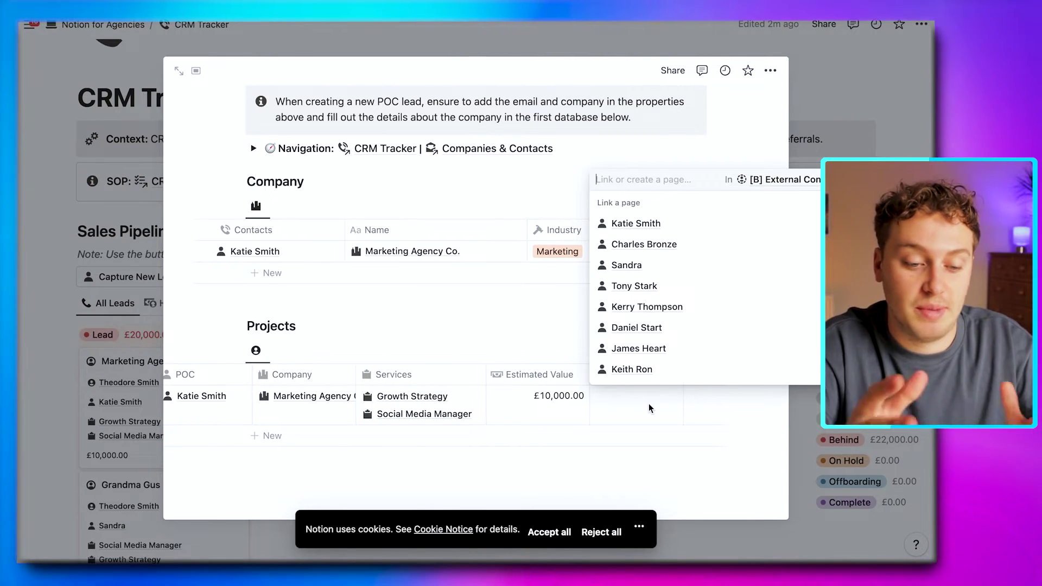
{"action": "key", "text": "Return"}
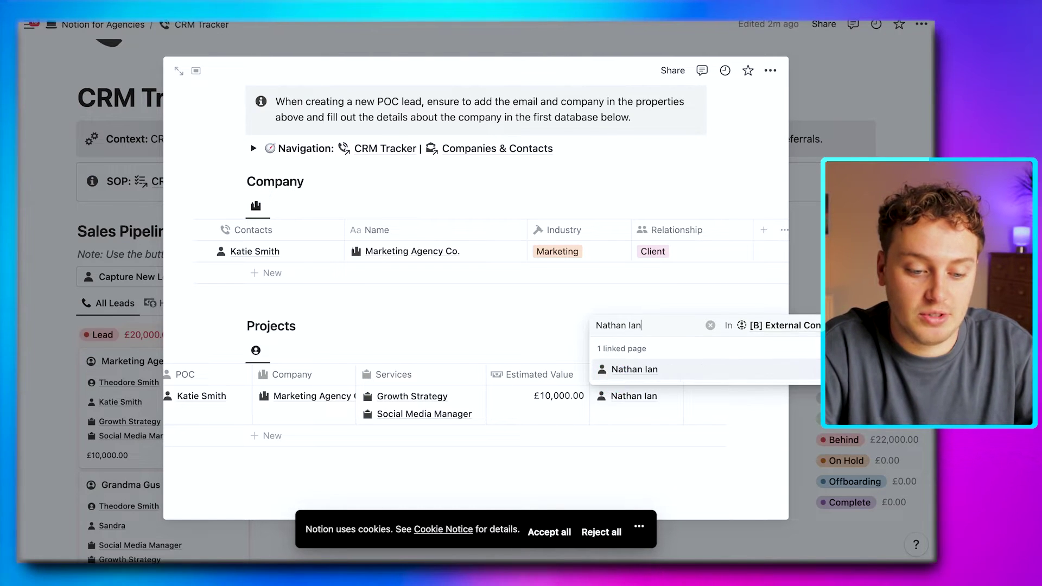
{"action": "key", "text": "Escape"}
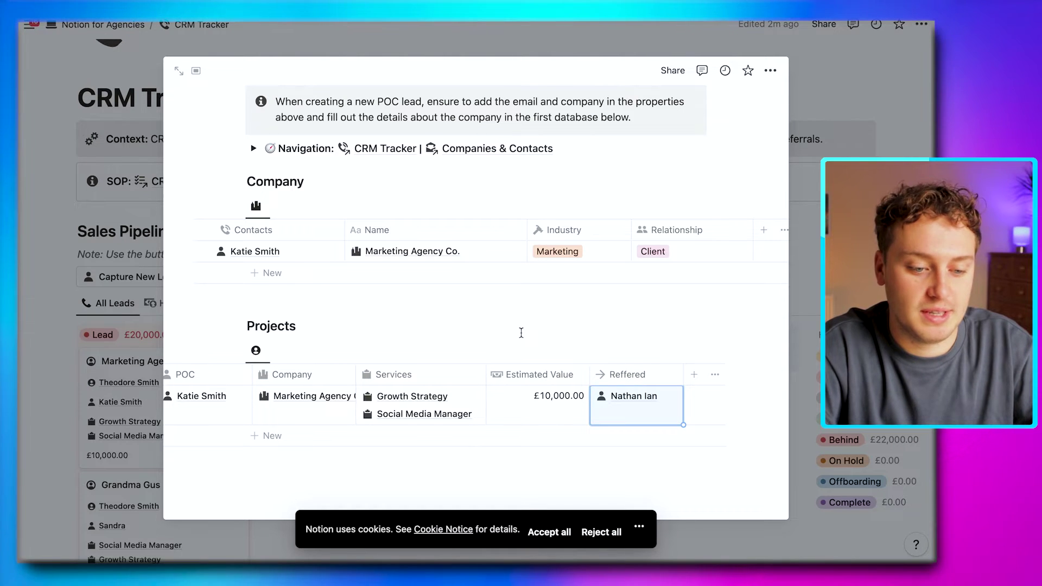
{"action": "key", "text": "Escape"}
- Drag the Marketing Agency Co. card from Lead into the Qualified column of the sales pipeline
{"action": "scroll", "coordinate": [289, 248], "scroll_direction": "down", "scroll_amount": 5}
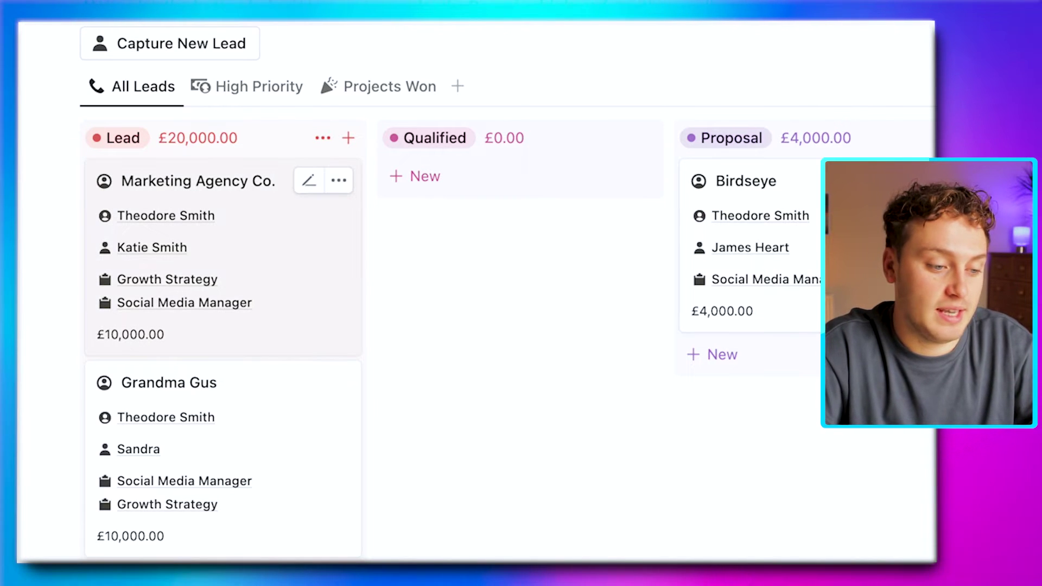
{"action": "left_click_drag", "start_coordinate": [271, 242], "coordinate": [484, 228]}
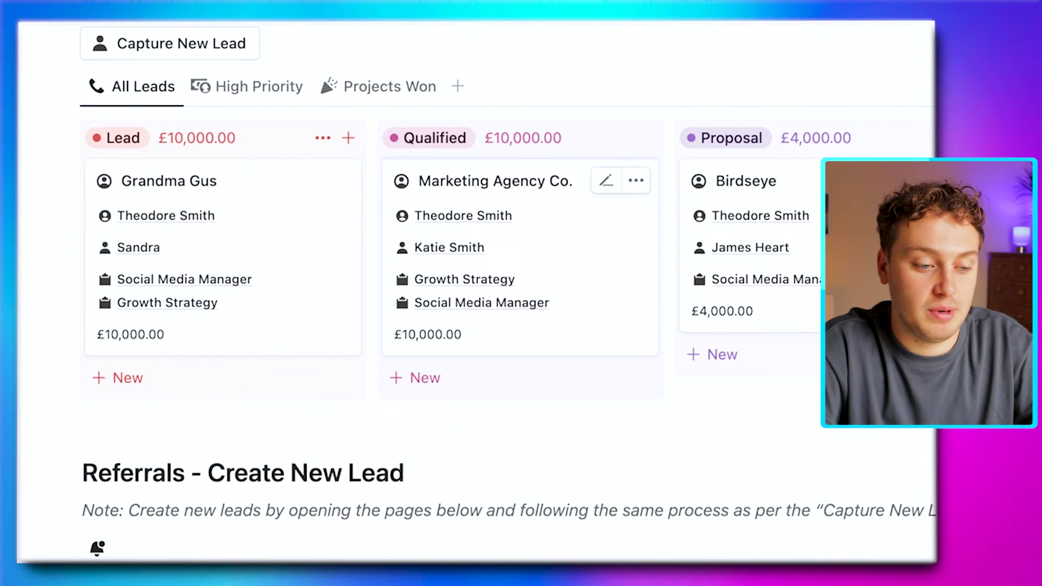
- Drag the Marketing Agency Co. card from Qualified into the Proposal column
{"action": "scroll", "coordinate": [503, 293], "scroll_direction": "right", "scroll_amount": 3}
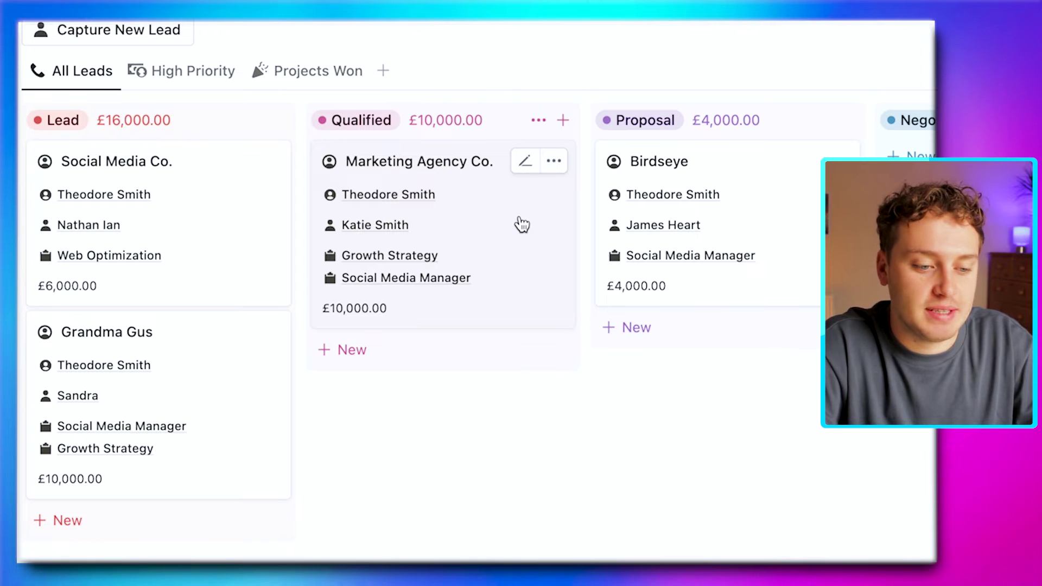
{"action": "left_click_drag", "start_coordinate": [499, 225], "coordinate": [741, 217]}
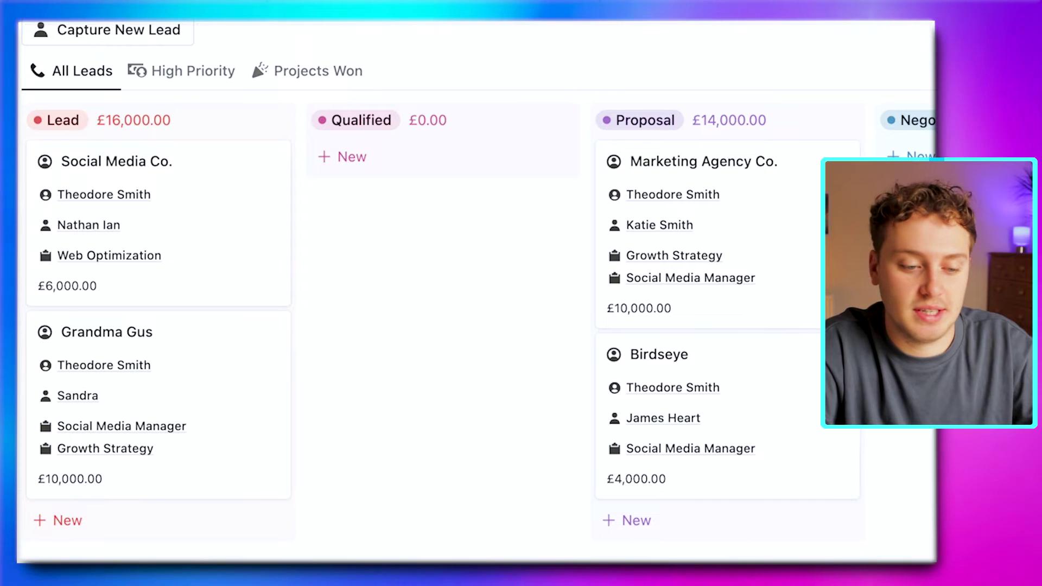
- Create and link a proposal page named 'Marketing Agency Co Proposal | Q4 23', then open it
{"action": "scroll", "coordinate": [678, 303], "scroll_direction": "right", "scroll_amount": 2}
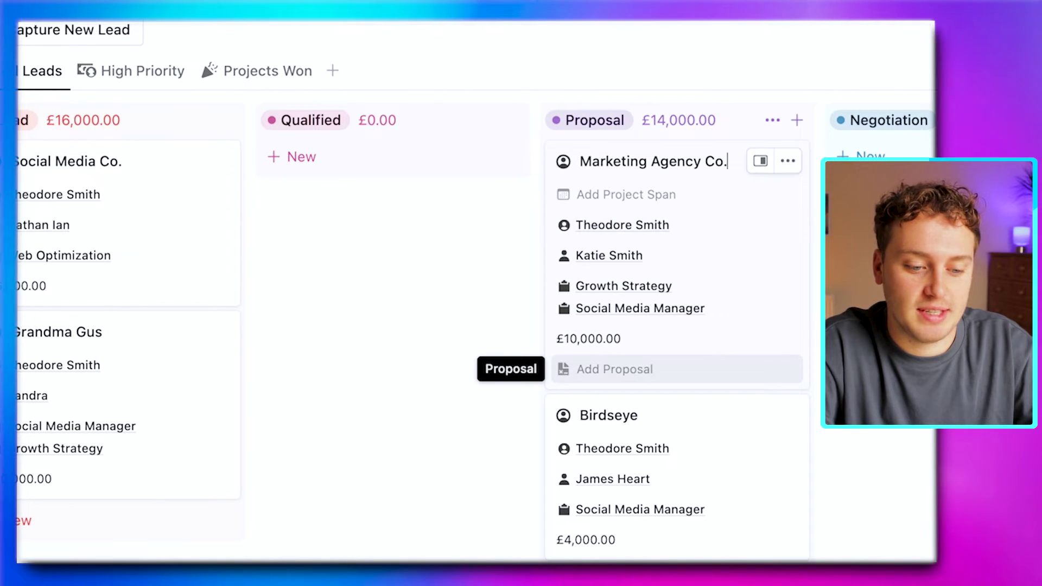
{"action": "left_click", "coordinate": [632, 368]}
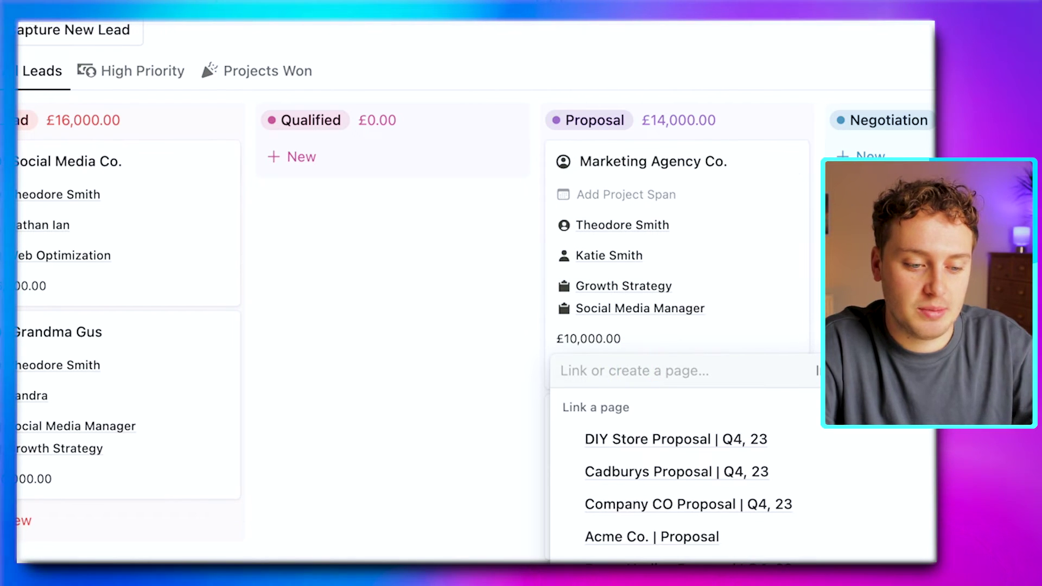
{"action": "type", "text": "Marketing Agency"}
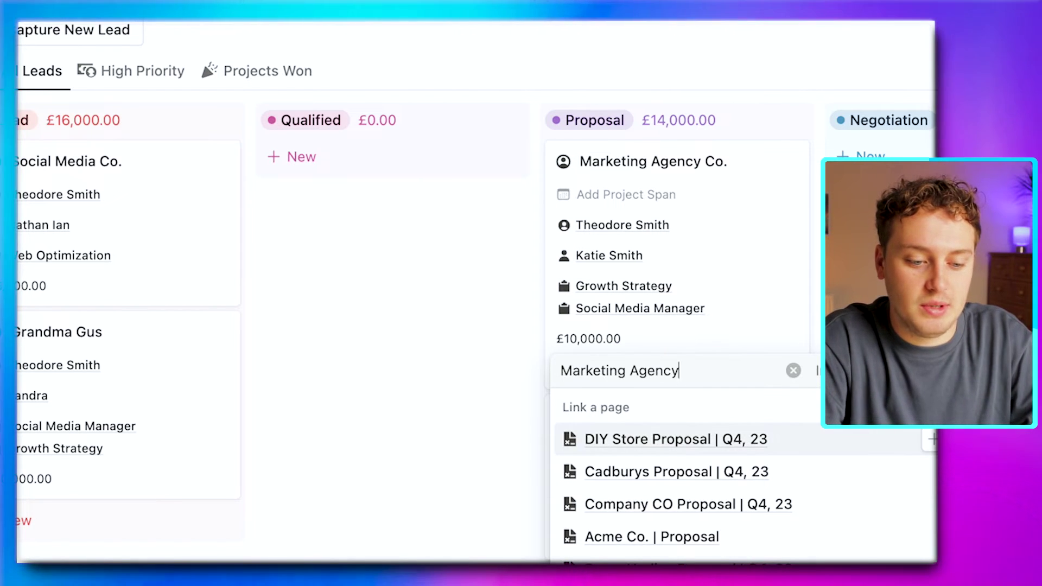
{"action": "type", "text": " Co Proposal"}
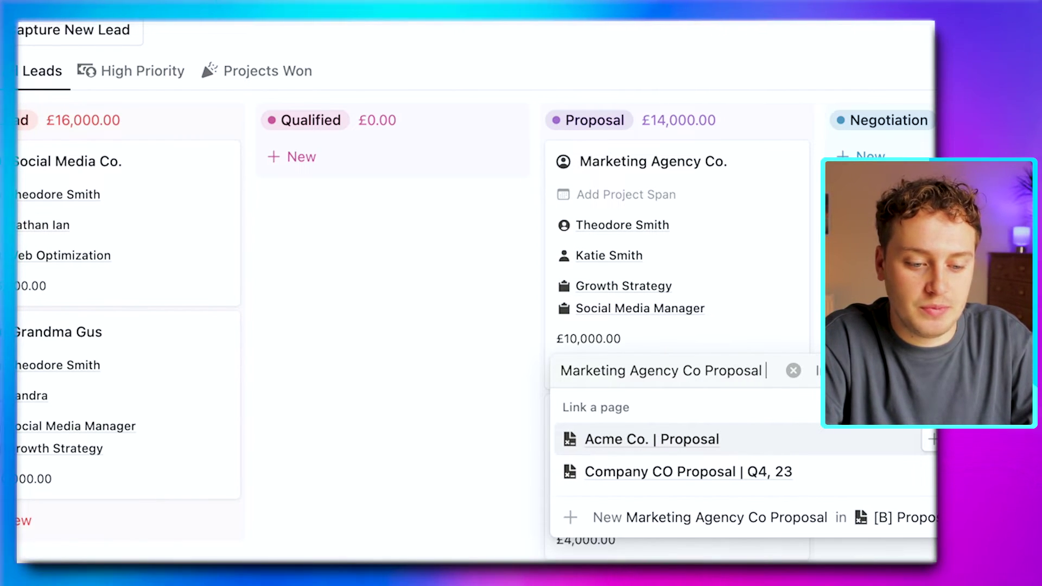
{"action": "type", "text": " | Q"}
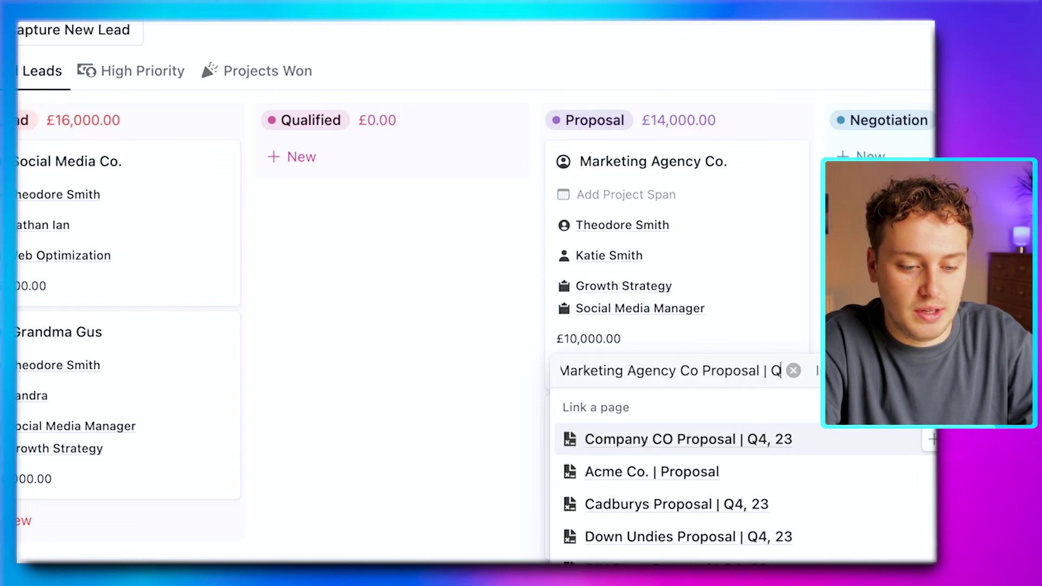
{"action": "type", "text": "4 23"}
{"action": "key", "text": "BackSpace"}
{"action": "type", "text": "3"}
{"action": "key", "text": "Return"}
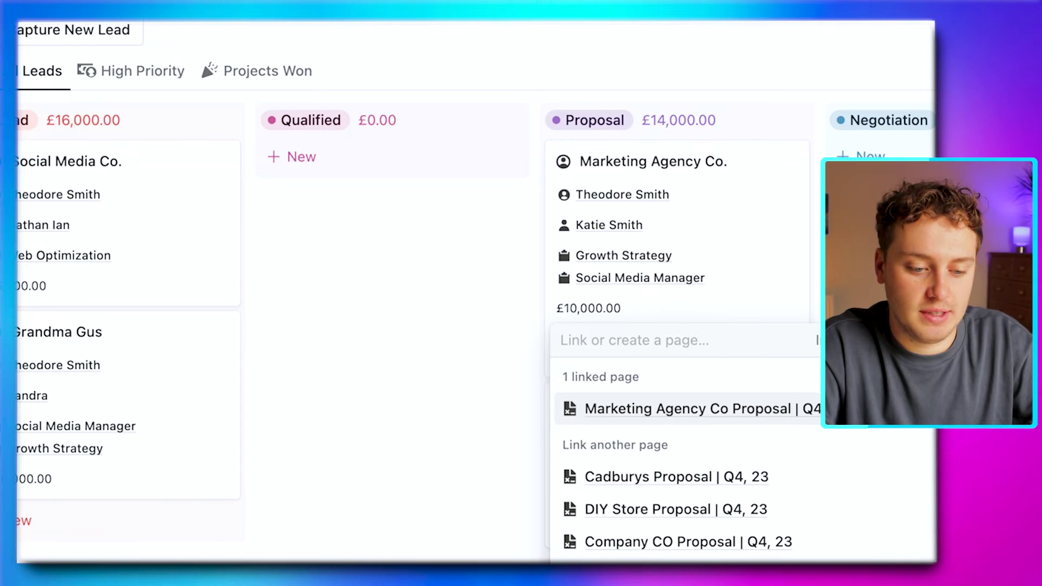
{"action": "left_click", "coordinate": [682, 410]}
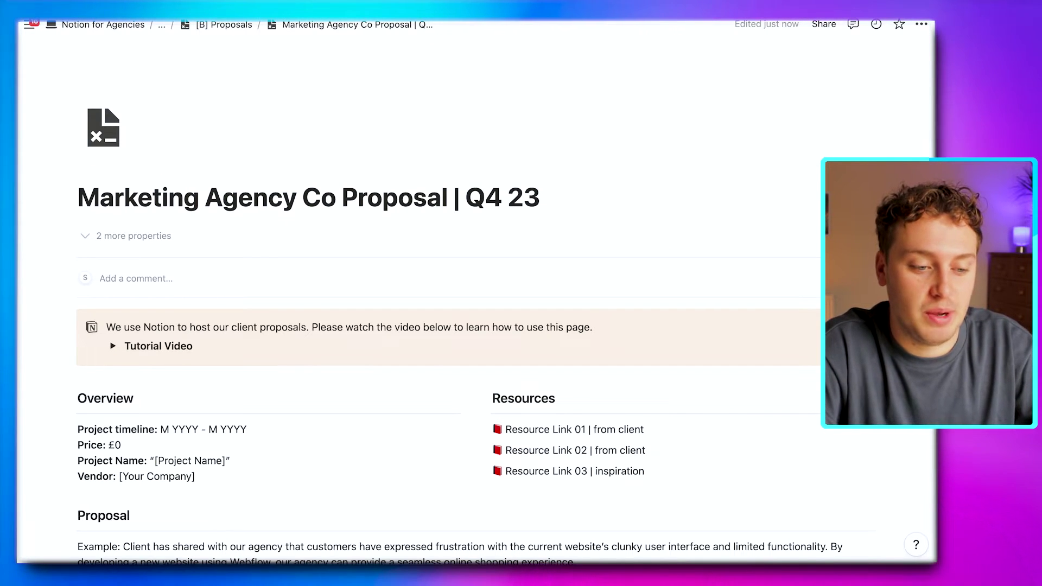
- Add a Growth Strategy row priced at £6,000.00 to the Deliverables & Pricing table
{"action": "scroll", "coordinate": [446, 235], "scroll_direction": "down", "scroll_amount": 5}
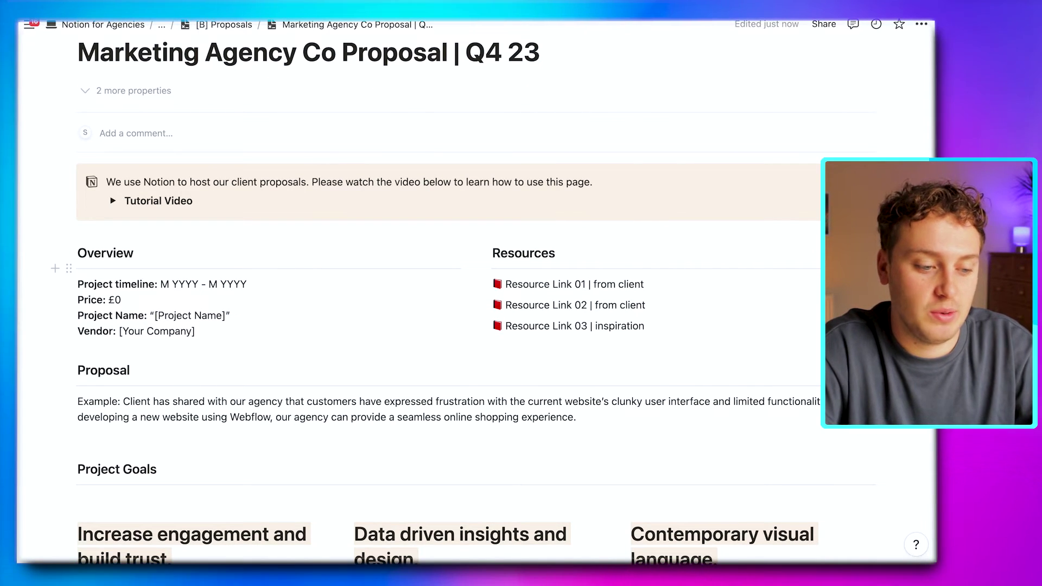
{"action": "scroll", "coordinate": [315, 276], "scroll_direction": "down", "scroll_amount": 3}
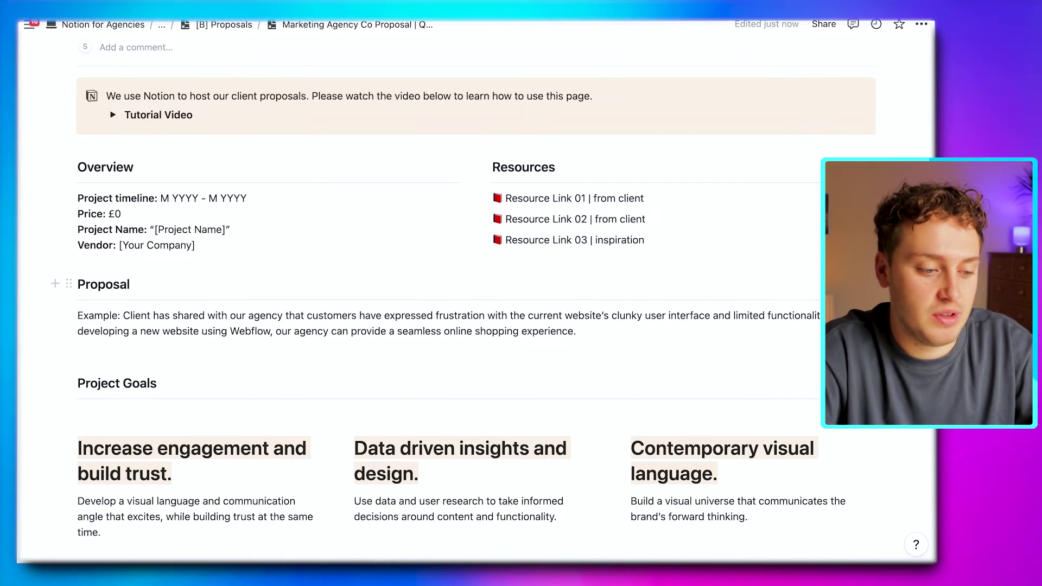
{"action": "scroll", "coordinate": [371, 275], "scroll_direction": "down", "scroll_amount": 9}
{"action": "scroll", "coordinate": [371, 275], "scroll_direction": "down", "scroll_amount": 4}
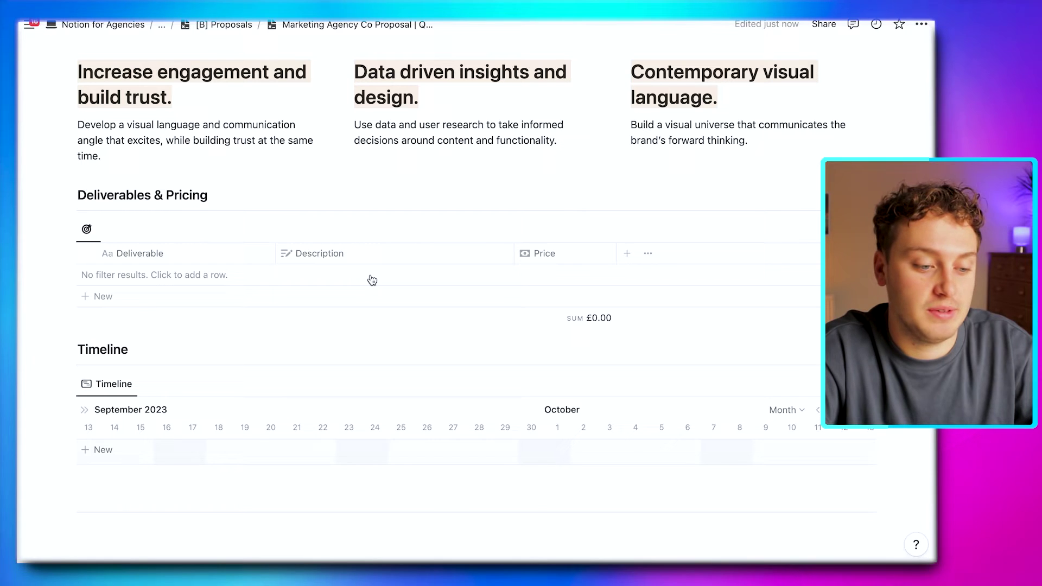
{"action": "left_click", "coordinate": [371, 280]}
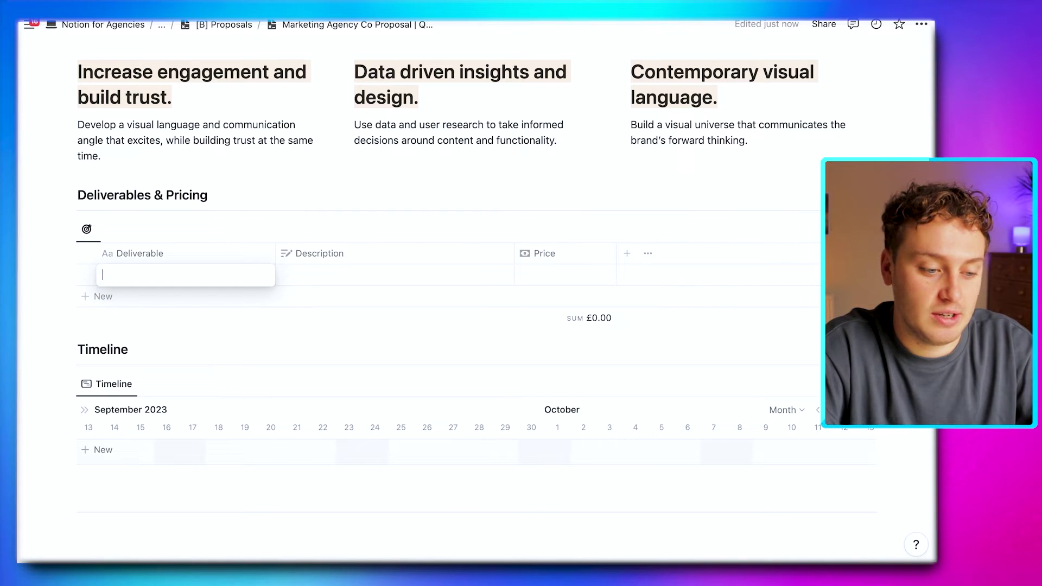
{"action": "type", "text": "Go"}
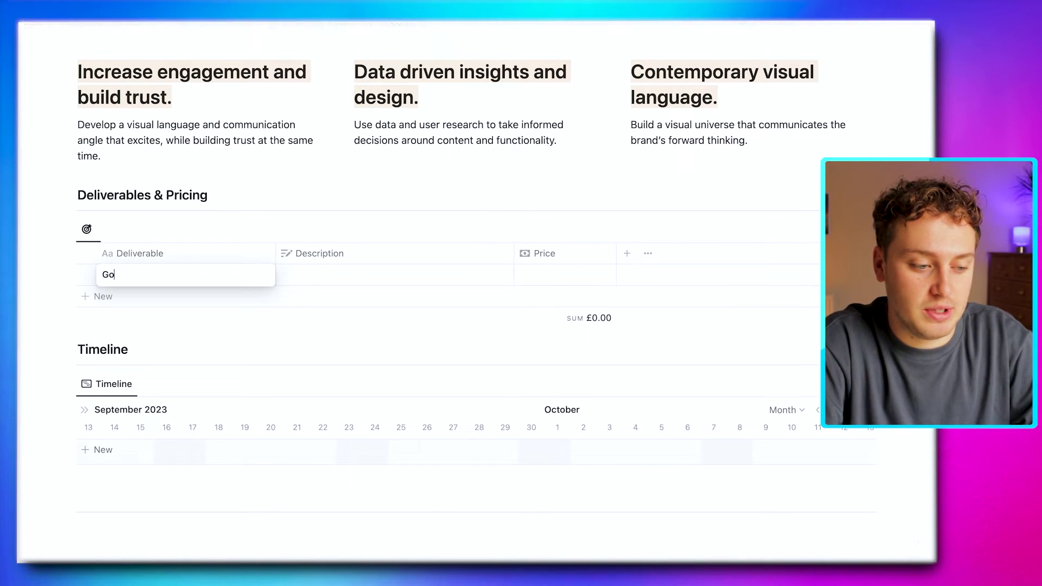
{"action": "type", "text": "owth Str"}
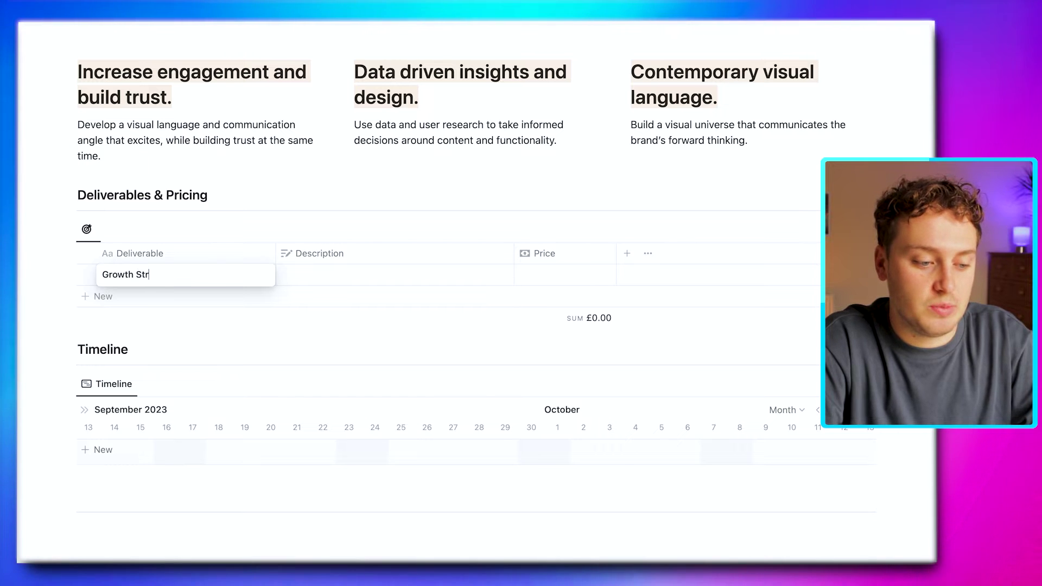
{"action": "type", "text": "ategy"}
{"action": "key", "text": "Return"}
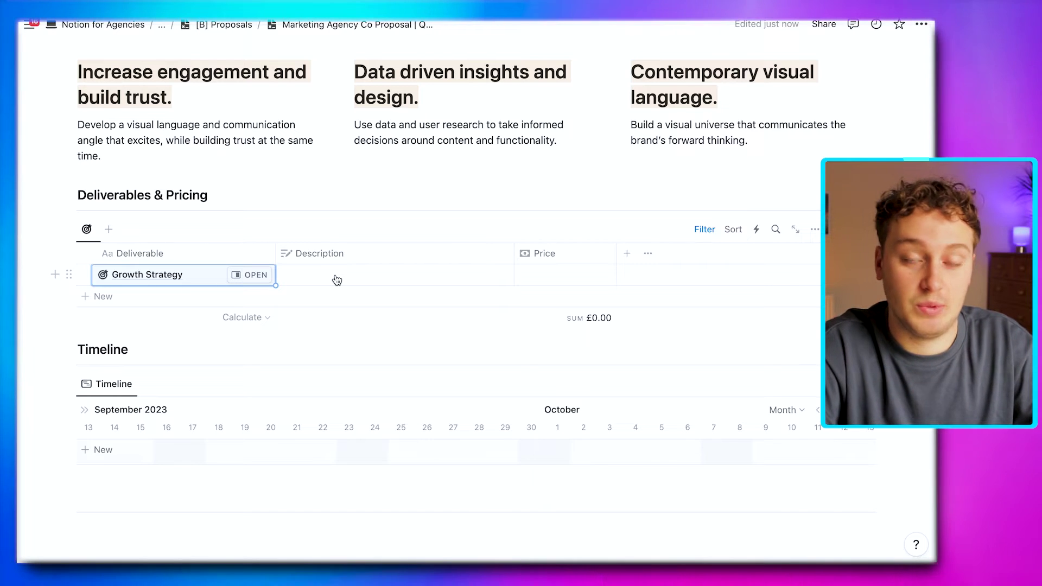
{"action": "left_click", "coordinate": [541, 273]}
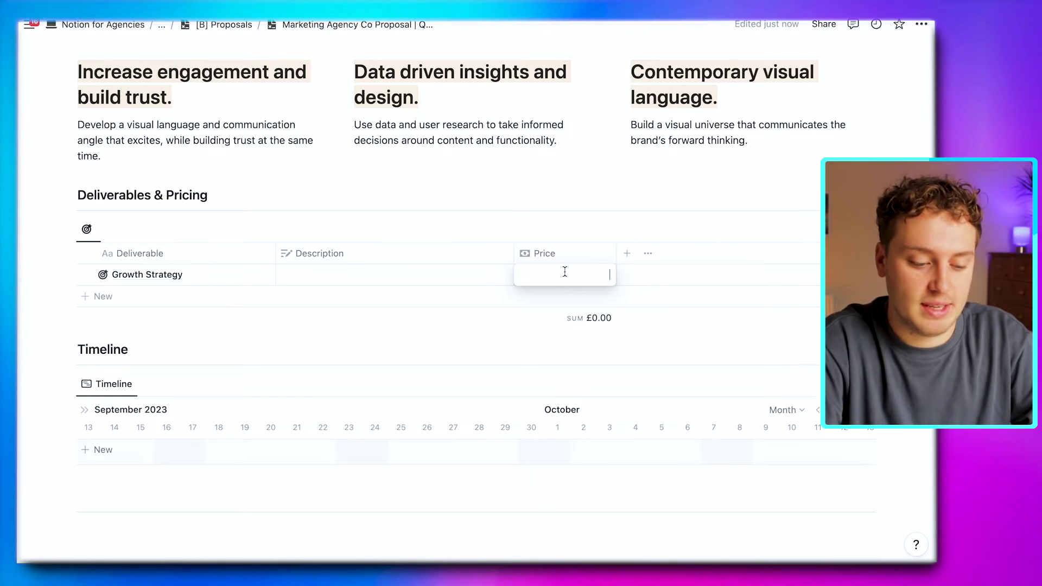
{"action": "type", "text": "6000"}
{"action": "key", "text": "Return"}
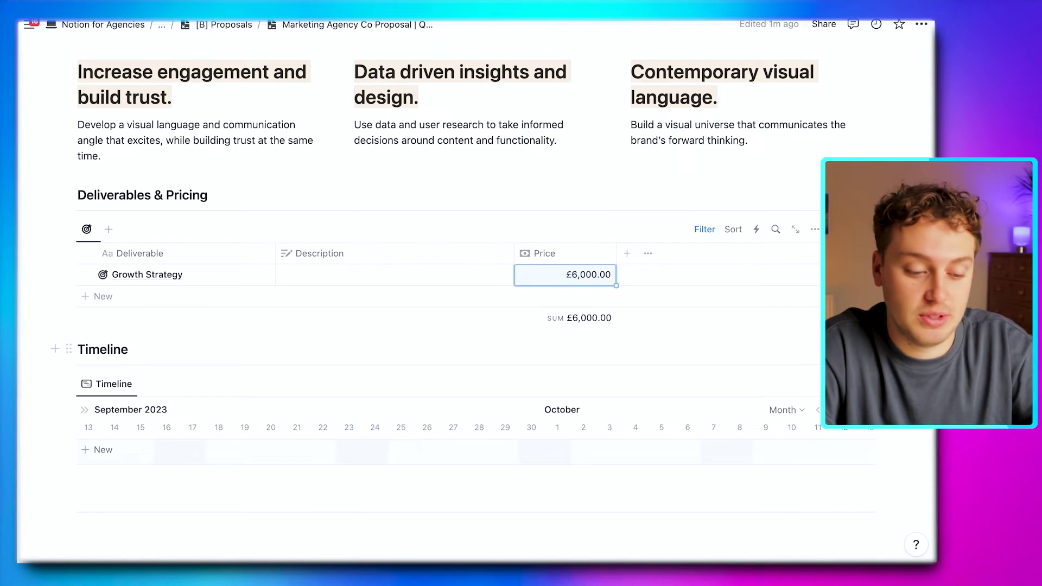
{"action": "scroll", "coordinate": [589, 208], "scroll_direction": "down", "scroll_amount": 3}
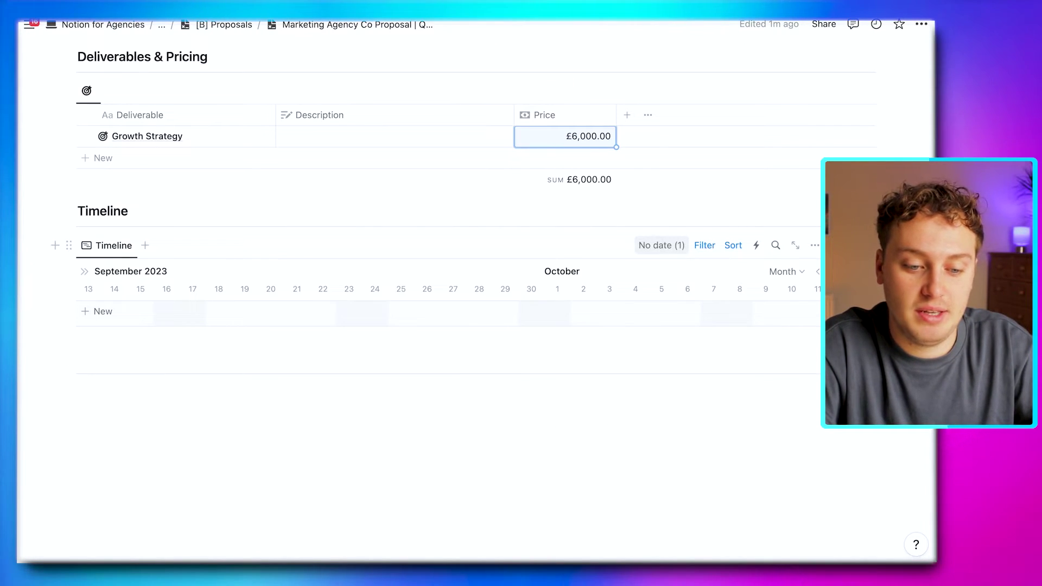
- Place Growth Strategy on the timeline from 1 October to 15 November 2023 and open its details
{"action": "left_click", "coordinate": [661, 246]}
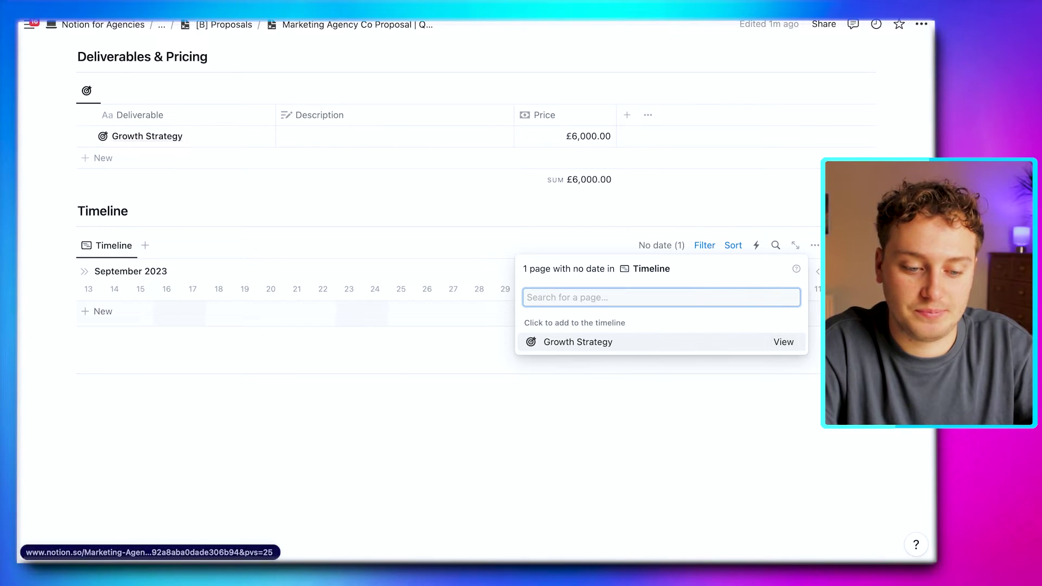
{"action": "left_click", "coordinate": [668, 339]}
{"action": "scroll", "coordinate": [433, 312], "scroll_direction": "right", "scroll_amount": 4}
{"action": "left_click_drag", "start_coordinate": [432, 312], "coordinate": [512, 313]}
{"action": "scroll", "coordinate": [513, 313], "scroll_direction": "right", "scroll_amount": 5}
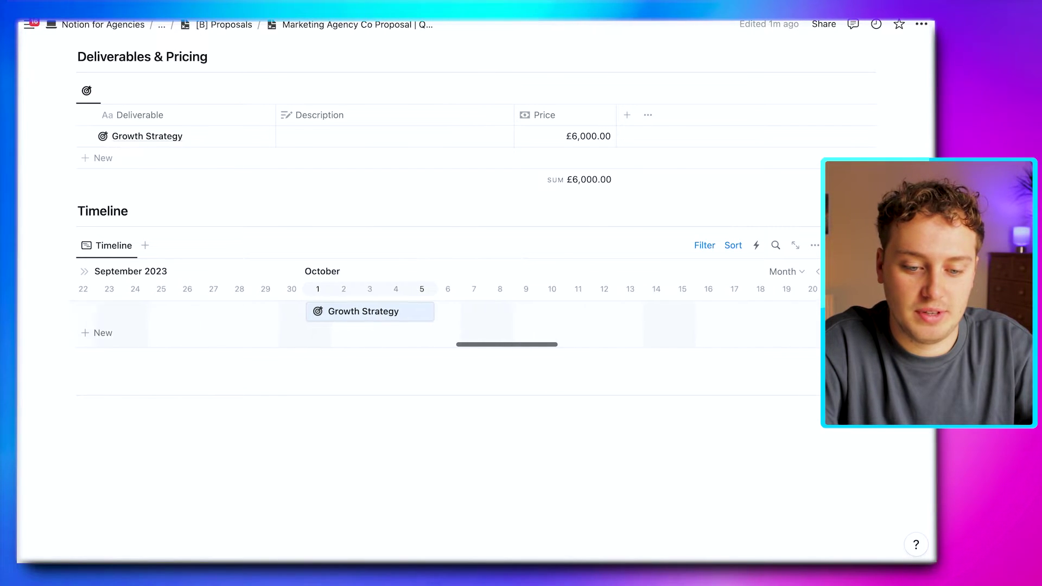
{"action": "scroll", "coordinate": [378, 313], "scroll_direction": "right", "scroll_amount": 2}
{"action": "left_click_drag", "start_coordinate": [377, 312], "coordinate": [175, 298]}
{"action": "left_click_drag", "start_coordinate": [259, 298], "coordinate": [427, 302]}
{"action": "scroll", "coordinate": [434, 312], "scroll_direction": "left", "scroll_amount": 3}
{"action": "scroll", "coordinate": [407, 309], "scroll_direction": "left", "scroll_amount": 5}
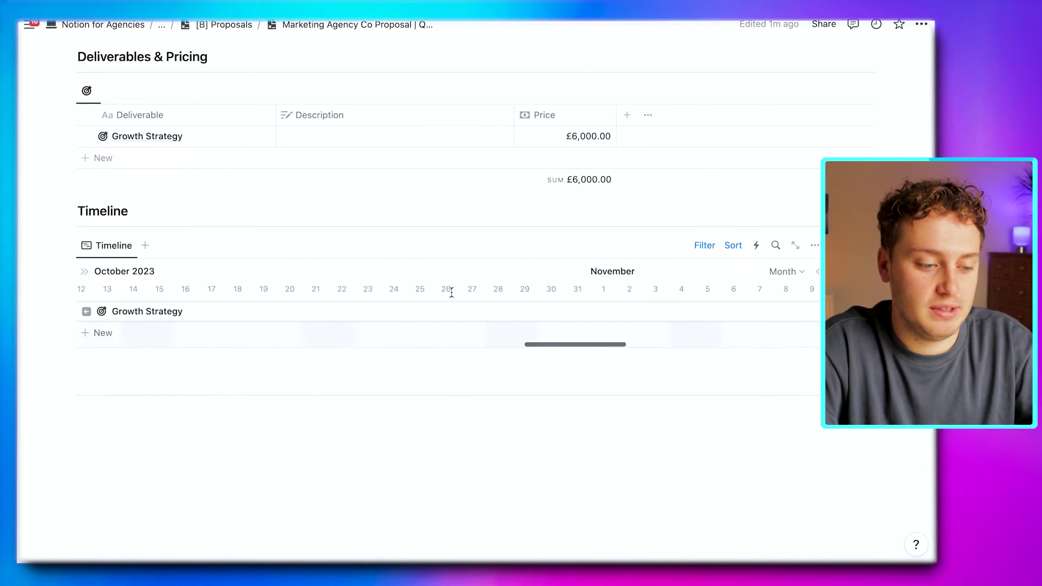
{"action": "left_click", "coordinate": [406, 310]}
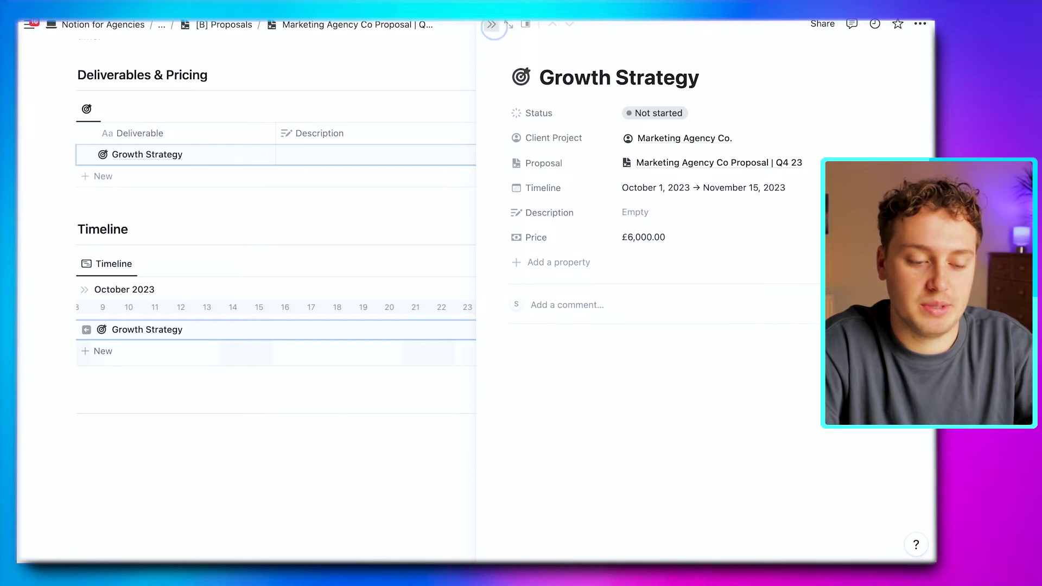
- Close the Growth Strategy details and bring up Publish to web in the page's Share menu
{"action": "key", "text": "Escape"}
{"action": "scroll", "coordinate": [478, 293], "scroll_direction": "up", "scroll_amount": 10}
{"action": "scroll", "coordinate": [492, 303], "scroll_direction": "up", "scroll_amount": 5}
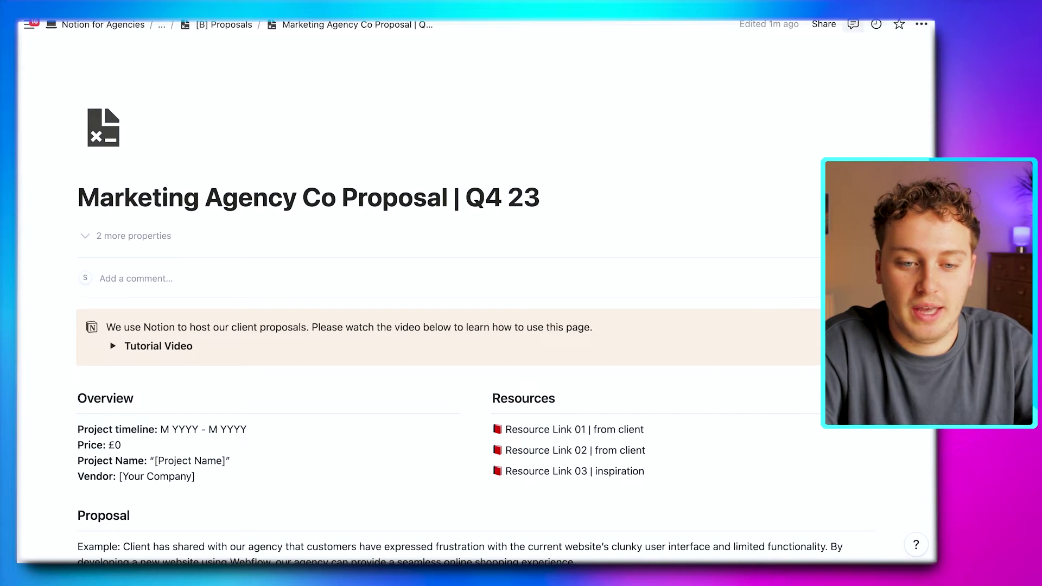
{"action": "left_click", "coordinate": [823, 24]}
{"action": "left_click", "coordinate": [667, 52]}
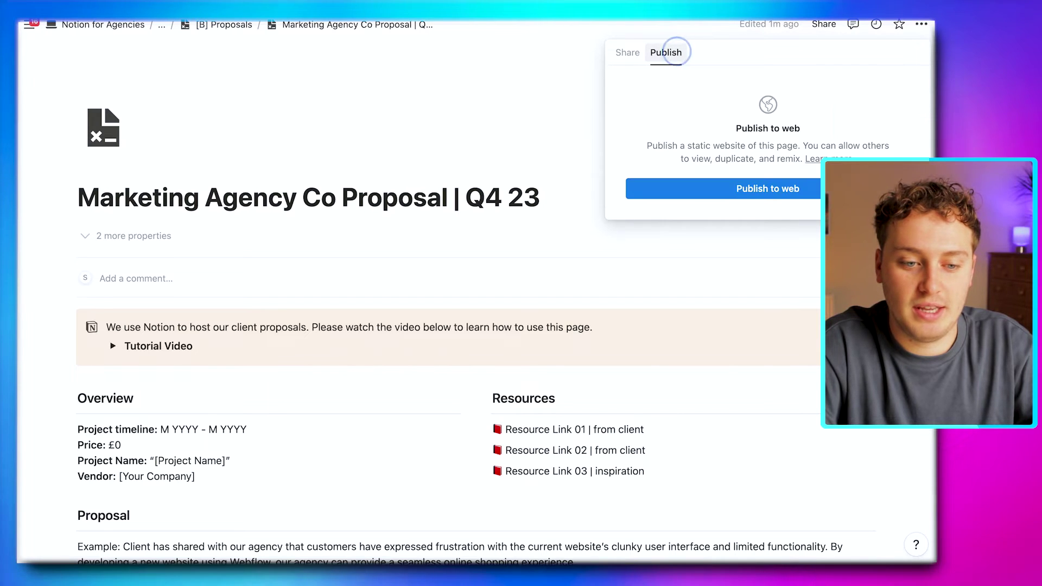
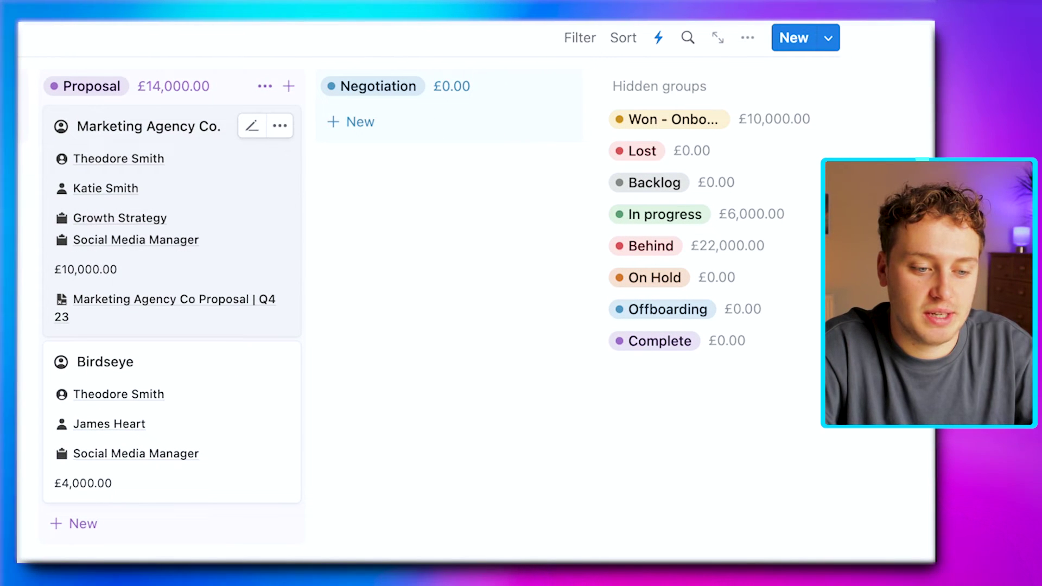
- Drag the Marketing Agency Co. deal card into the Won - Onboarding group
{"action": "left_click_drag", "start_coordinate": [217, 161], "coordinate": [691, 124]}
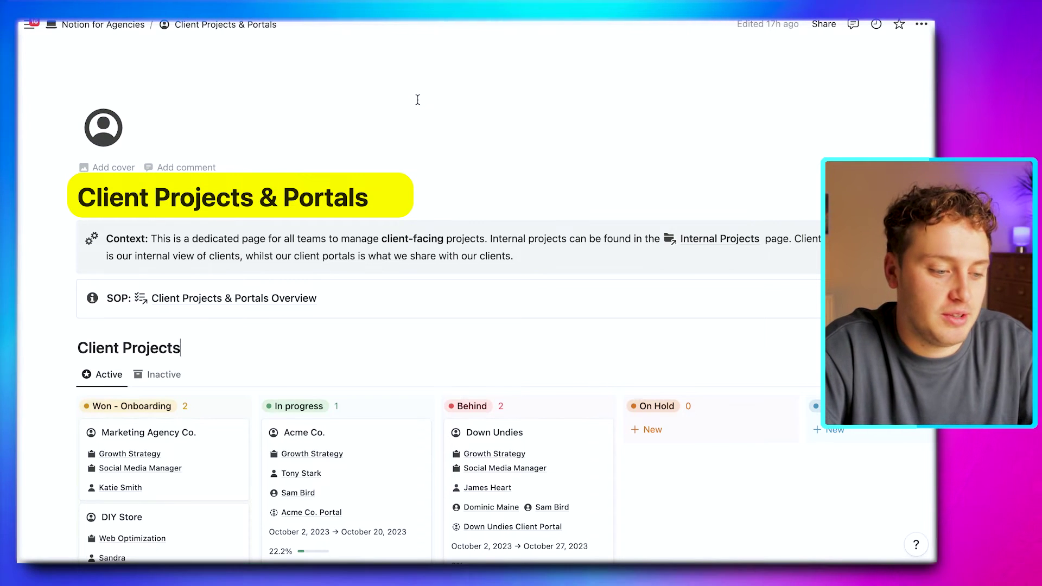
- Create a new 'Marketing Agency Co. Portal' page and link it as the card's Client Portal
{"action": "scroll", "coordinate": [418, 100], "scroll_direction": "down", "scroll_amount": 5}
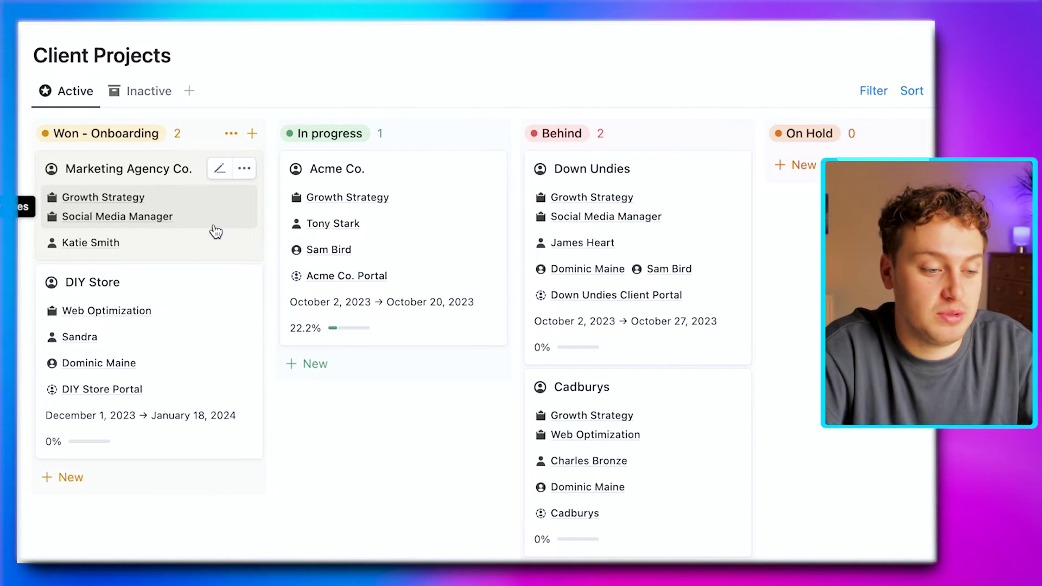
{"action": "left_click", "coordinate": [220, 168]}
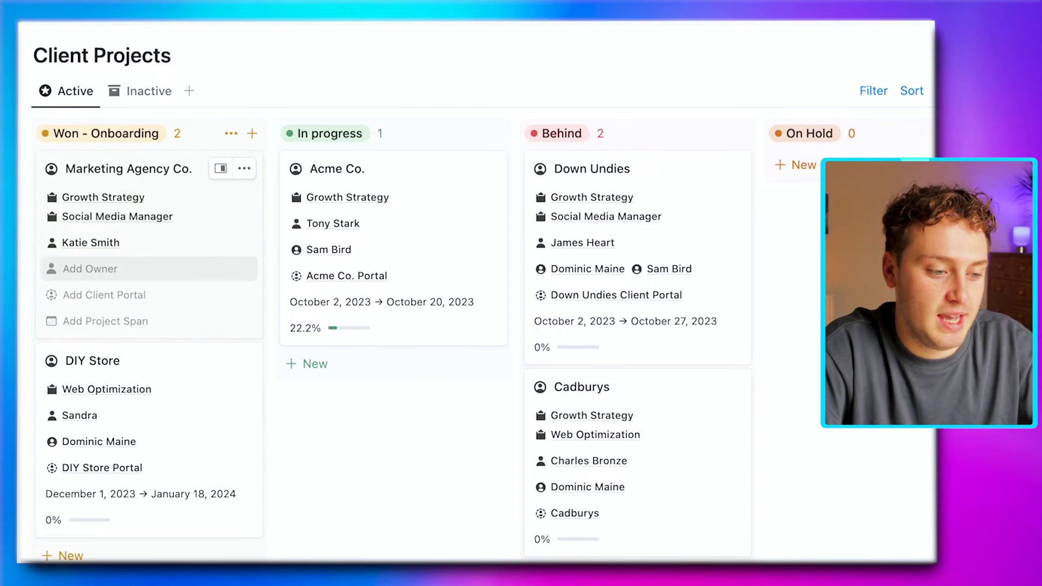
{"action": "left_click", "coordinate": [104, 295]}
{"action": "type", "text": "Marketing Ag"}
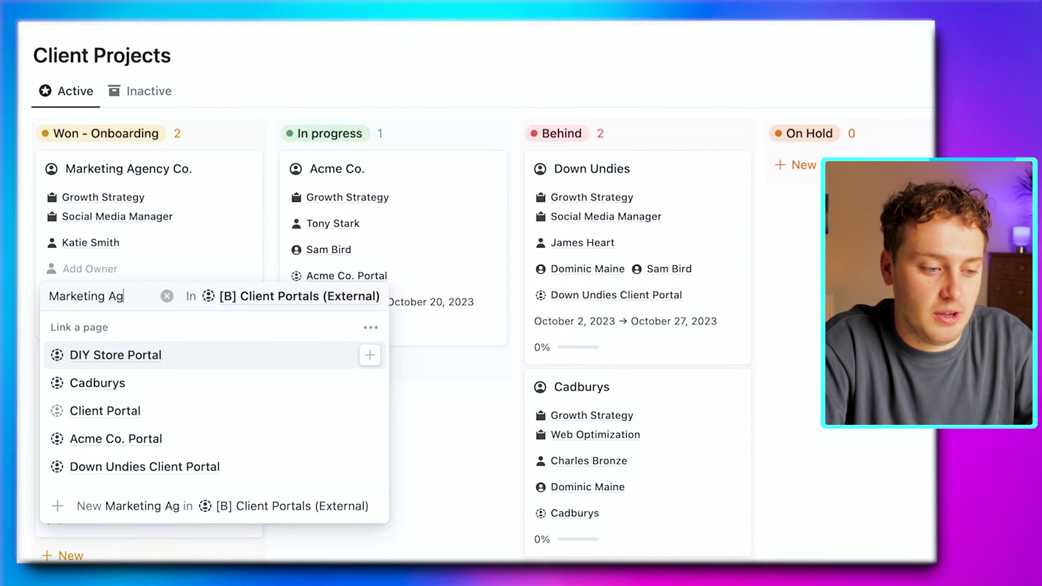
{"action": "type", "text": "ency Co. Por"}
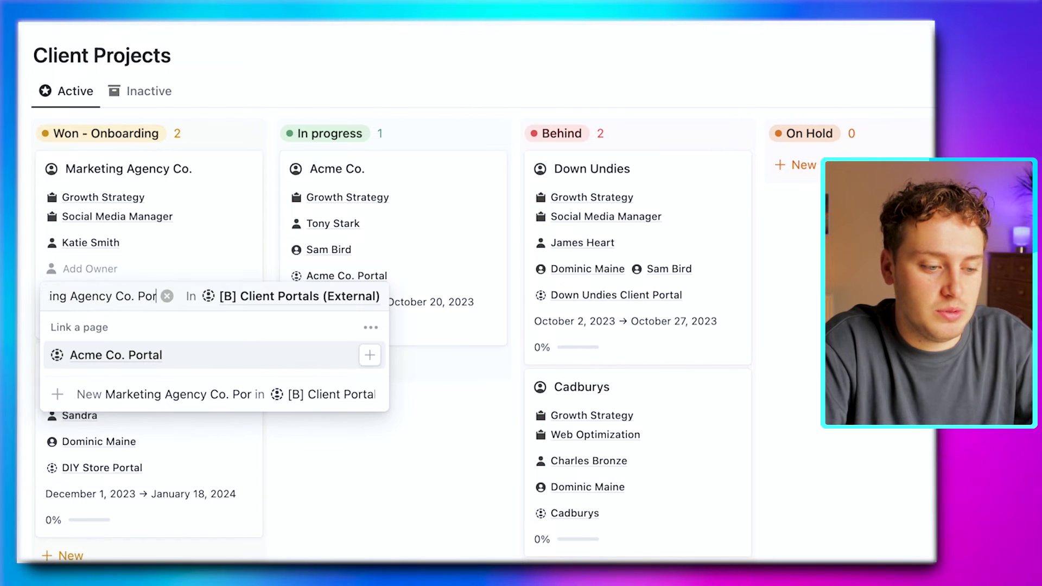
{"action": "type", "text": "tal"}
{"action": "left_click", "coordinate": [210, 540]}
{"action": "left_click", "coordinate": [186, 240]}
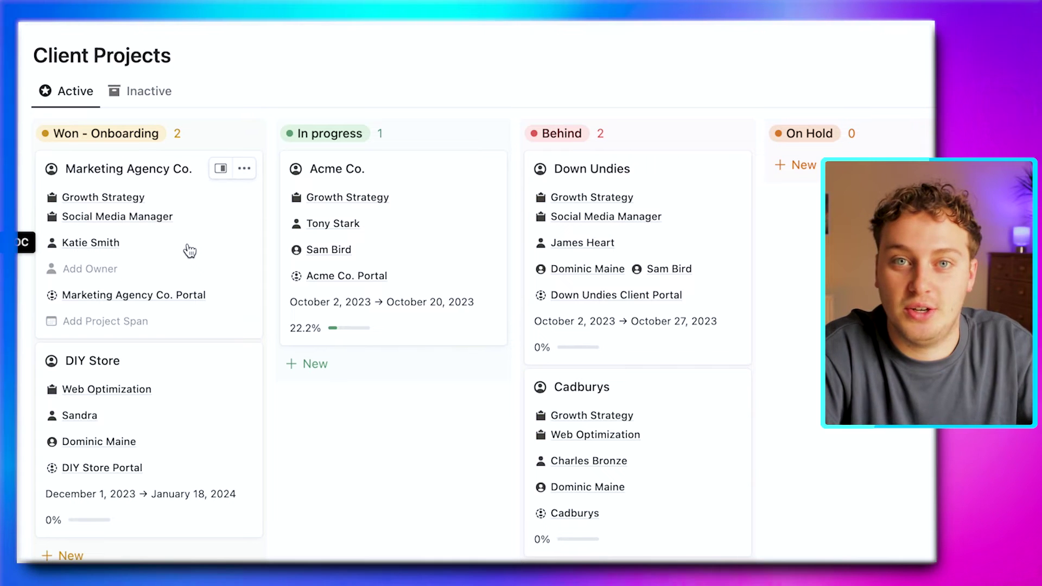
- Open the Marketing Agency Co. project page and scroll down to its Tasks list
{"action": "left_click", "coordinate": [190, 251]}
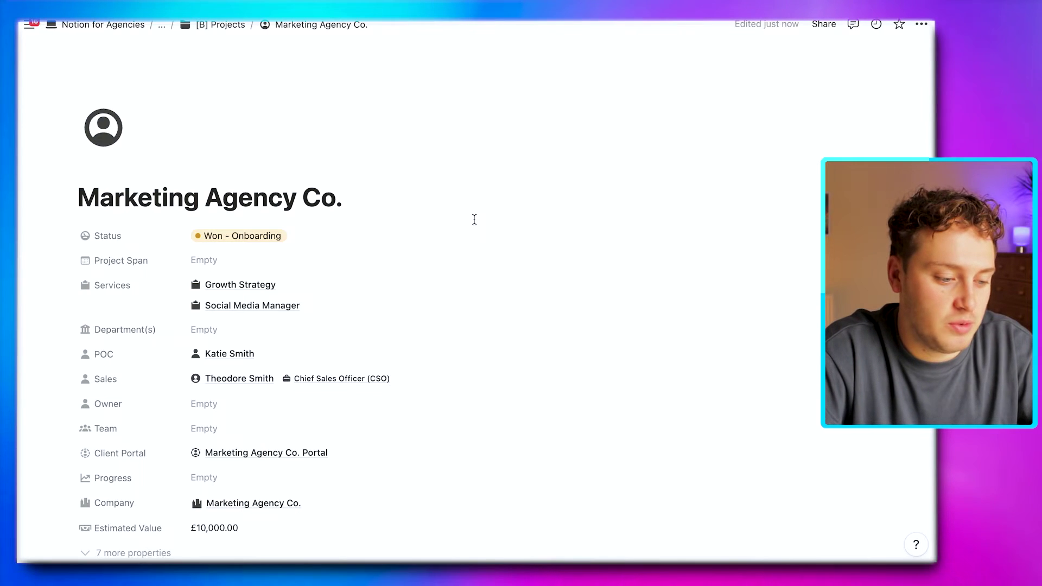
{"action": "scroll", "coordinate": [474, 219], "scroll_direction": "down", "scroll_amount": 2}
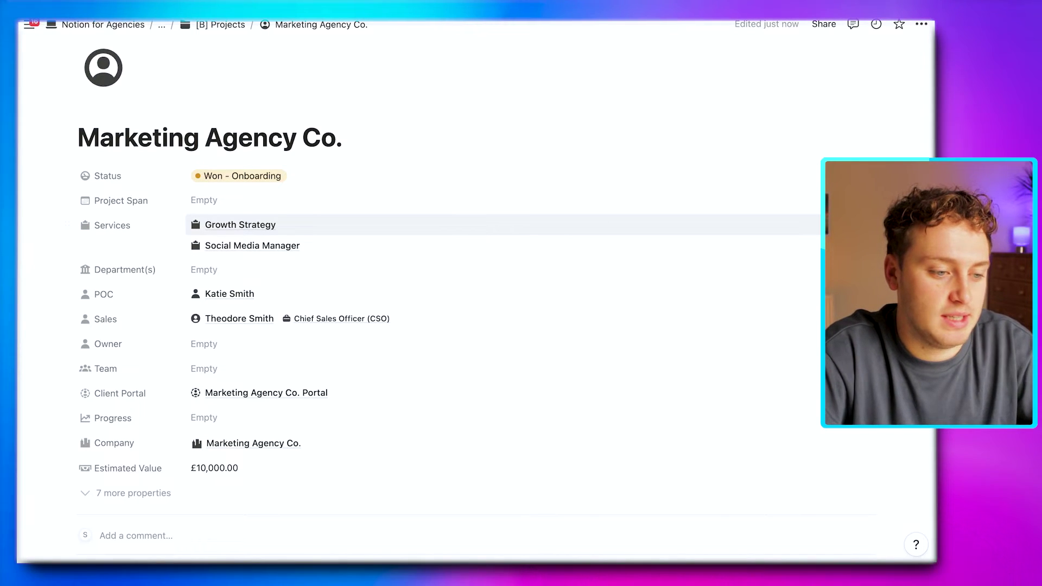
{"action": "scroll", "coordinate": [355, 228], "scroll_direction": "down", "scroll_amount": 1}
{"action": "scroll", "coordinate": [419, 274], "scroll_direction": "down", "scroll_amount": 4}
{"action": "scroll", "coordinate": [420, 274], "scroll_direction": "down", "scroll_amount": 3}
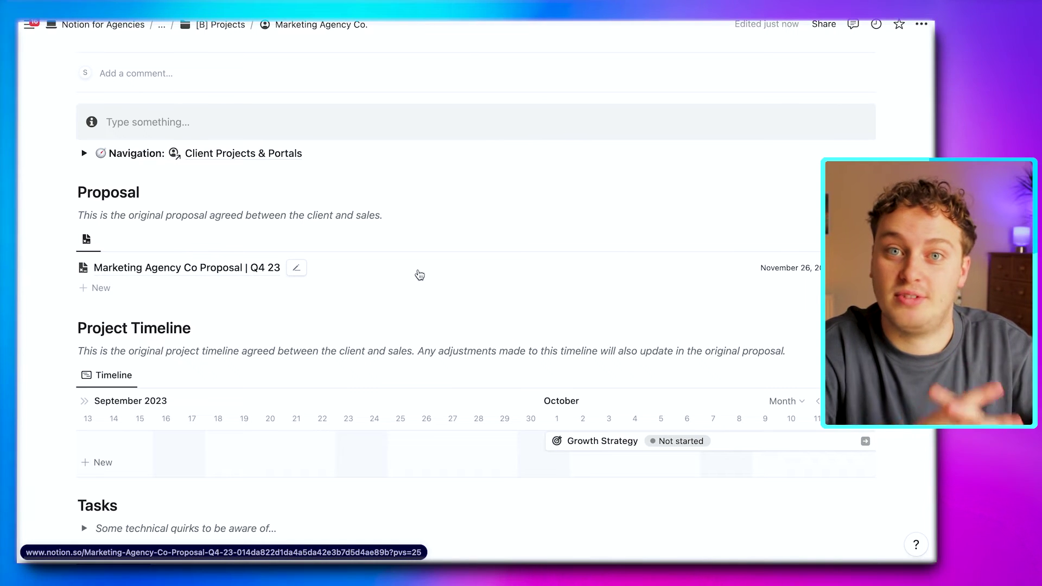
{"action": "scroll", "coordinate": [420, 275], "scroll_direction": "down", "scroll_amount": 7}
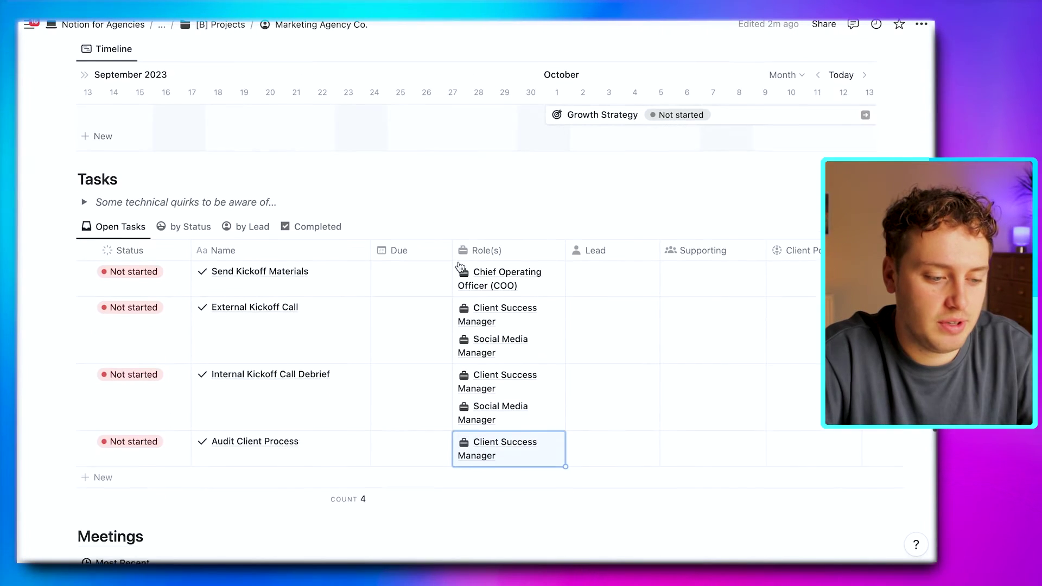
{"action": "scroll", "coordinate": [366, 185], "scroll_direction": "down", "scroll_amount": 5}
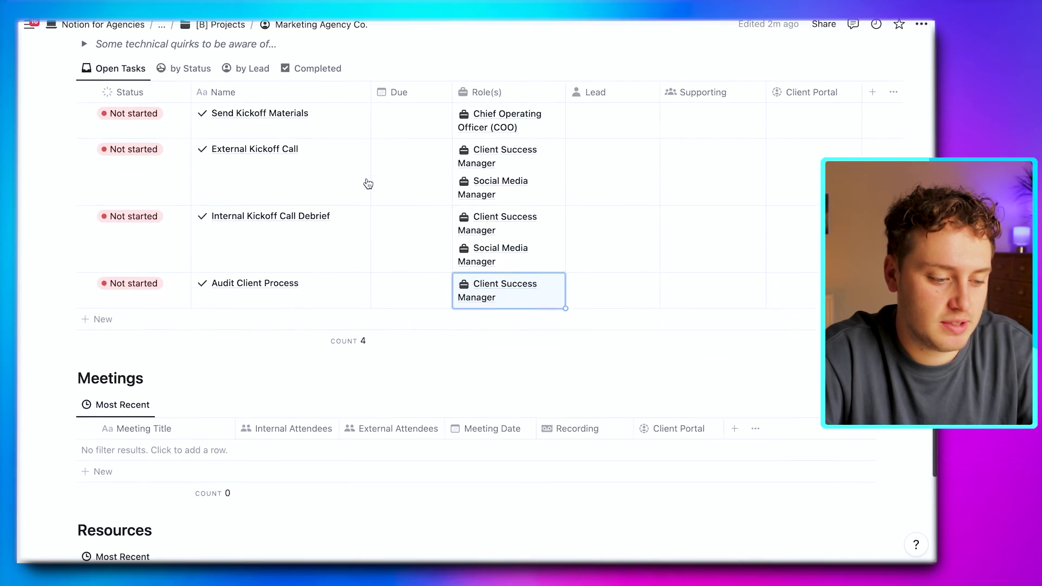
{"action": "scroll", "coordinate": [368, 183], "scroll_direction": "up", "scroll_amount": 4}
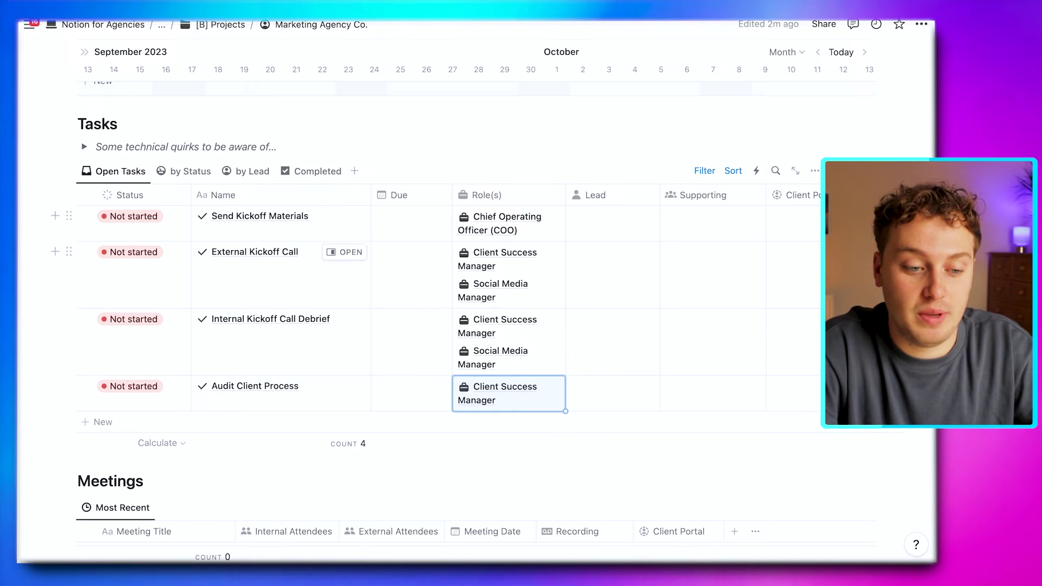
- Set the Send Kickoff Materials task's Client Portal to Marketing Agency Co. Portal
{"action": "left_click", "coordinate": [705, 223]}
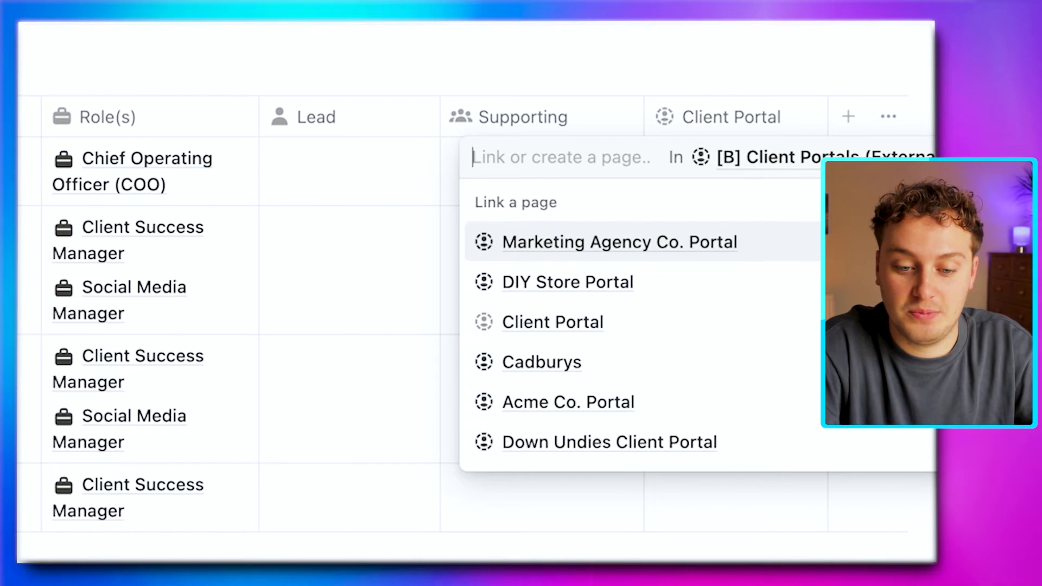
{"action": "key", "text": "Return"}
{"action": "left_click", "coordinate": [546, 63]}
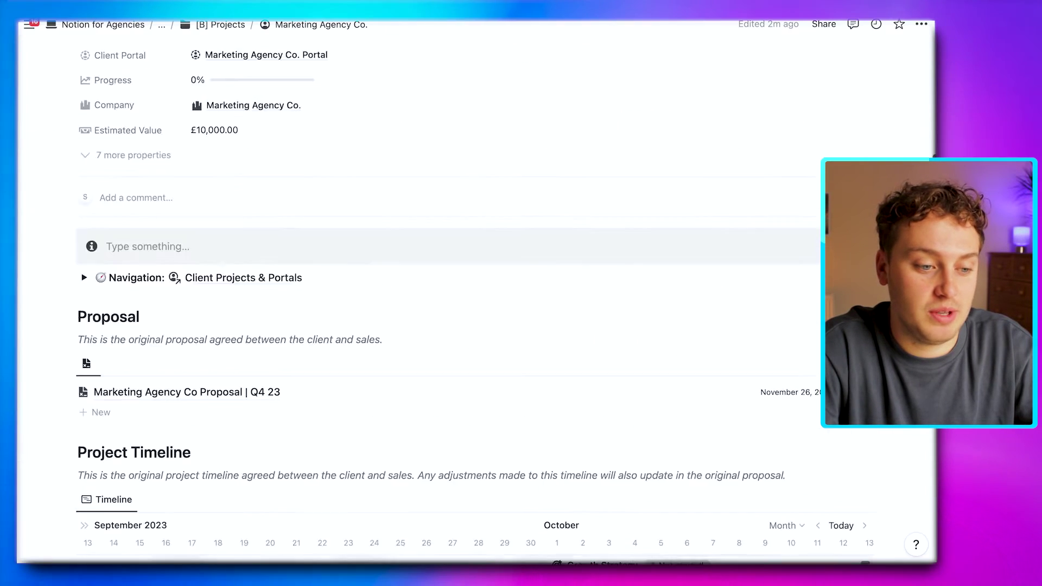
{"action": "scroll", "coordinate": [434, 271], "scroll_direction": "up", "scroll_amount": 5}
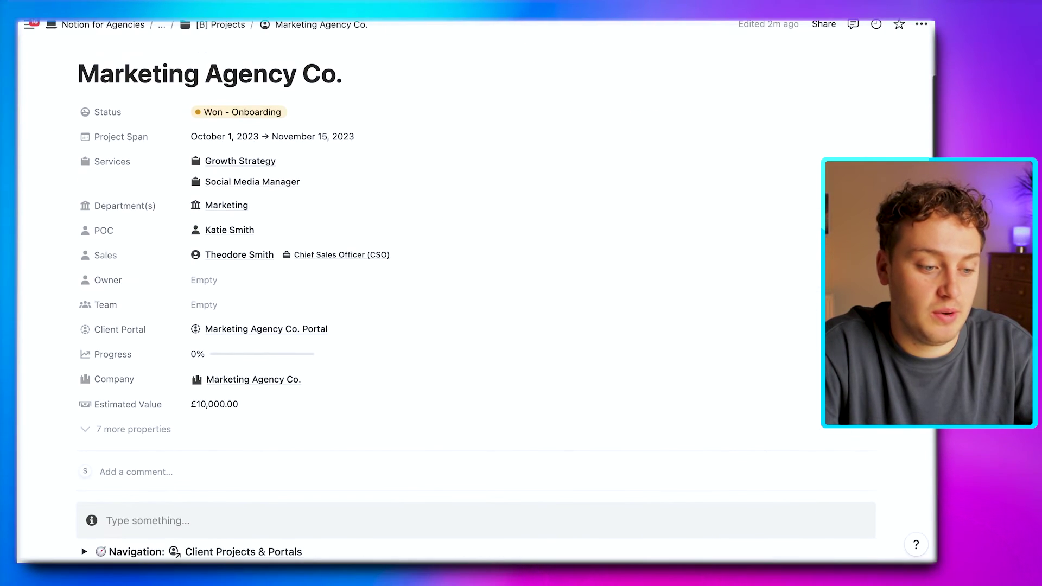
- Open Marketing Agency Co. Portal and check that its Kanban lists Send Kickoff Materials
{"action": "left_click", "coordinate": [242, 329]}
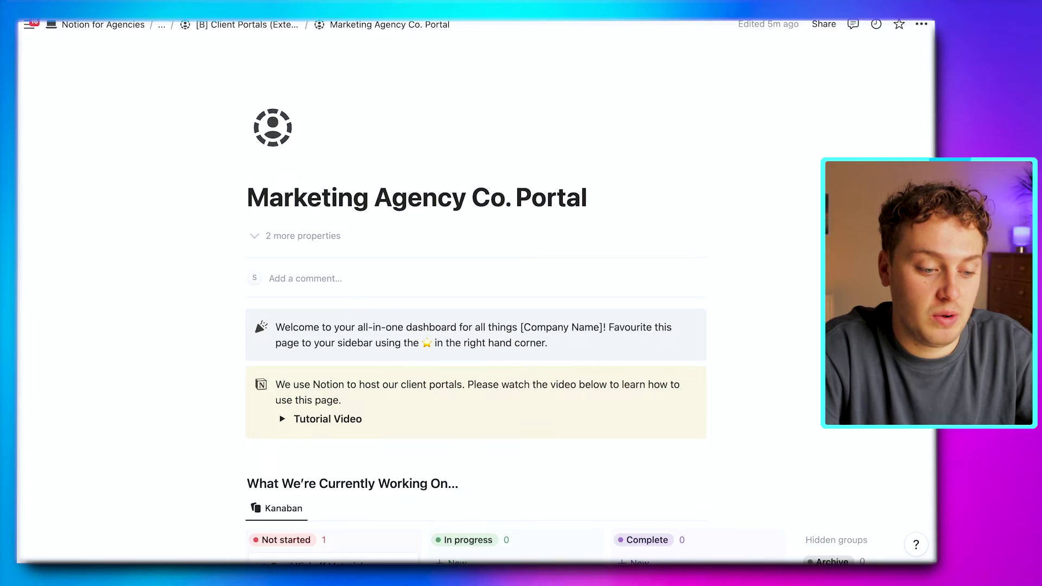
{"action": "scroll", "coordinate": [134, 276], "scroll_direction": "down", "scroll_amount": 3}
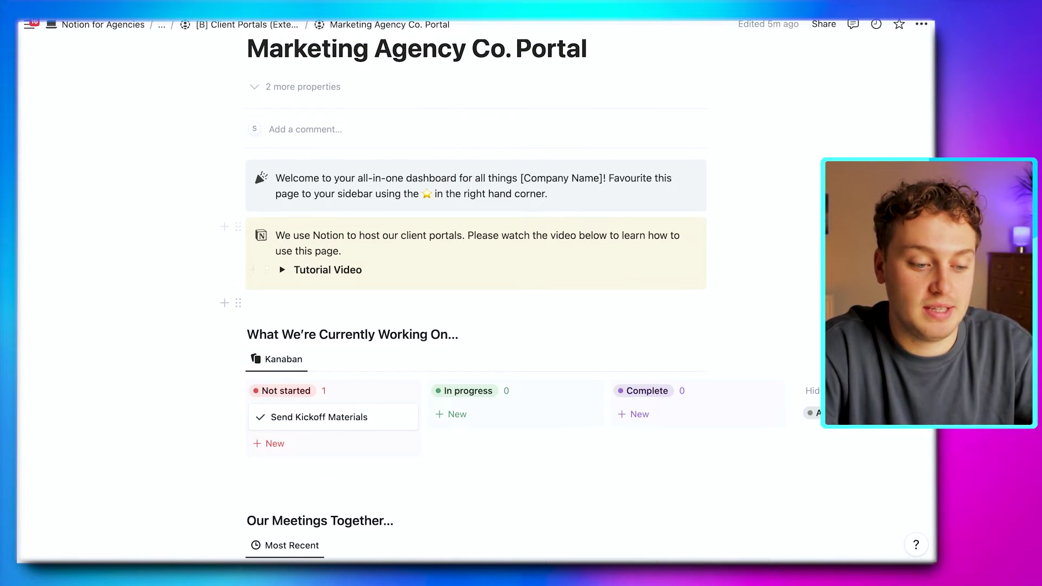
{"action": "scroll", "coordinate": [509, 306], "scroll_direction": "down", "scroll_amount": 3}
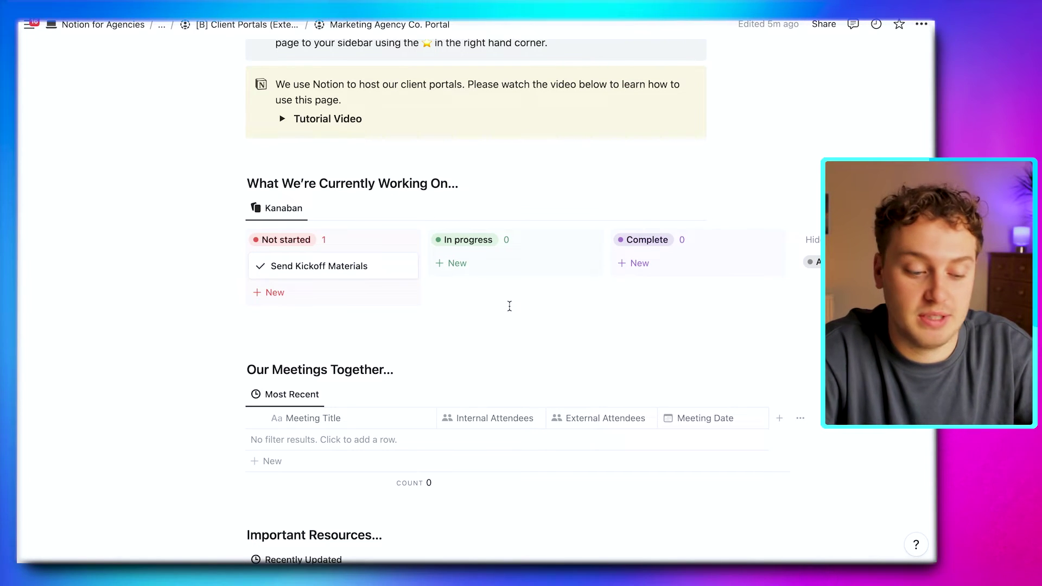
{"action": "scroll", "coordinate": [509, 306], "scroll_direction": "down", "scroll_amount": 2}
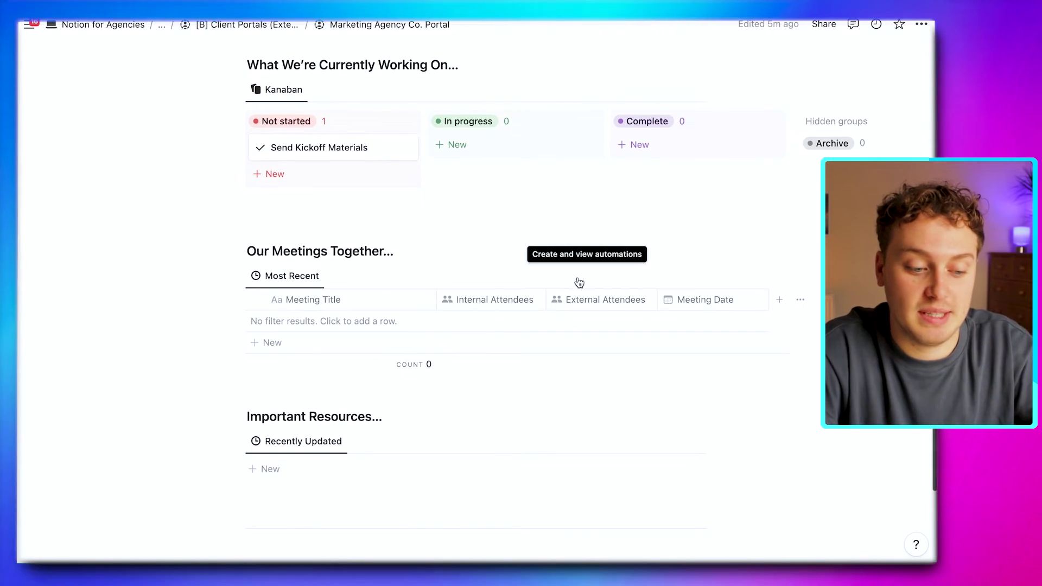
{"action": "scroll", "coordinate": [427, 264], "scroll_direction": "up", "scroll_amount": 6}
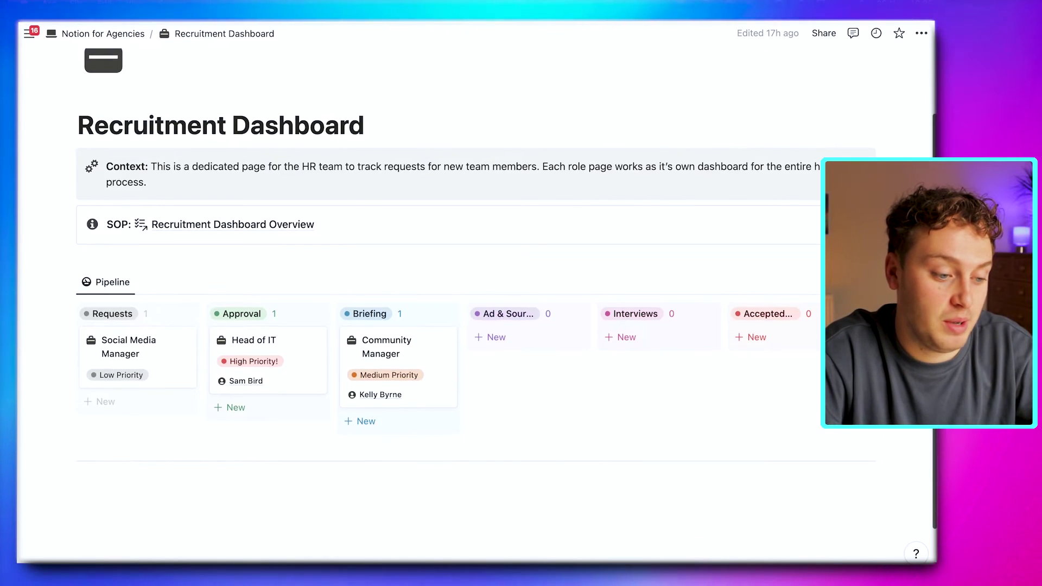
- Add a new role card under Requests and clear its [Role Title] placeholder
{"action": "left_click", "coordinate": [97, 399]}
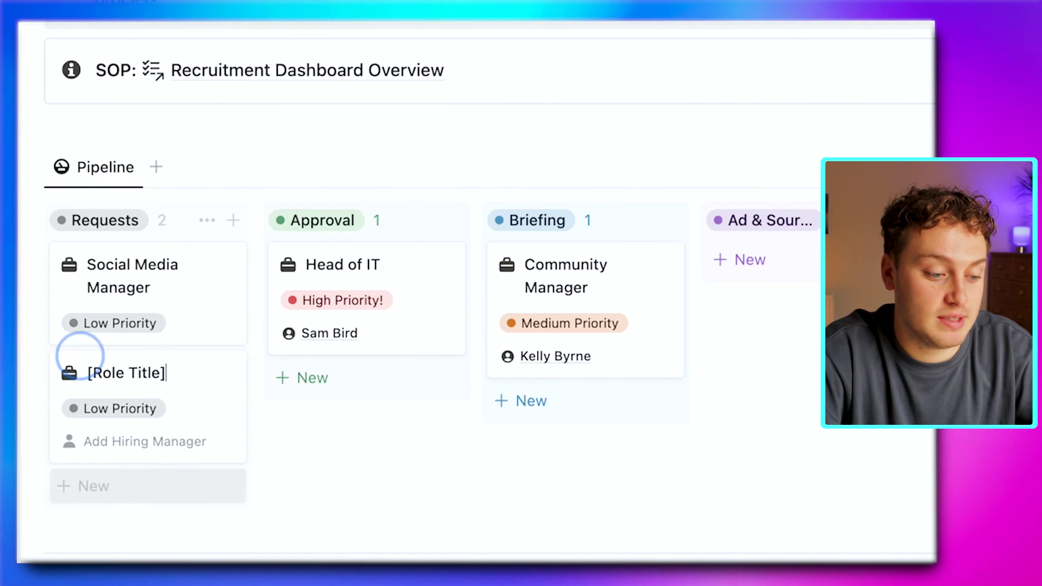
{"action": "left_click", "coordinate": [80, 355]}
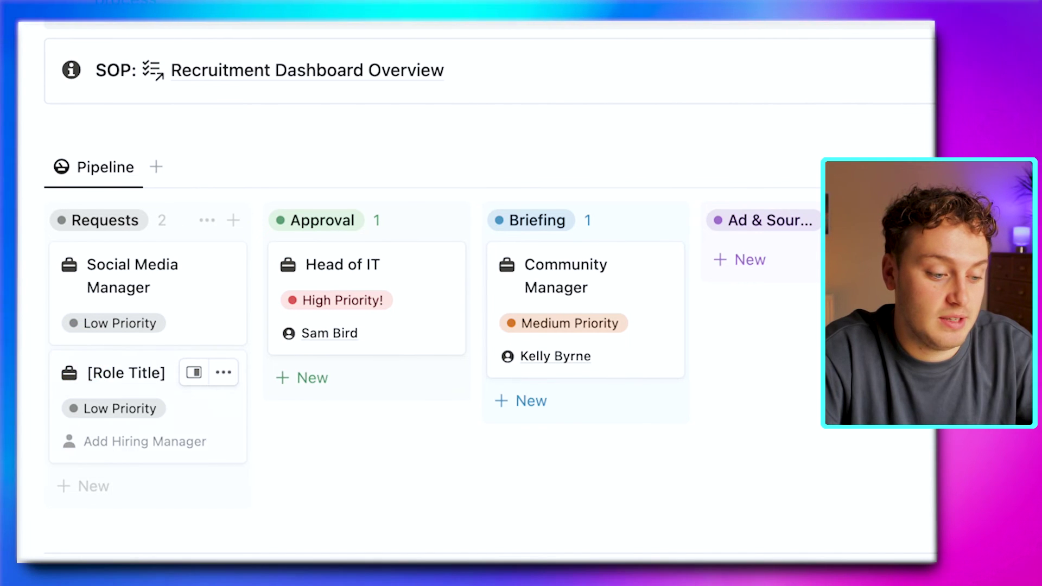
{"action": "triple_click", "coordinate": [142, 372]}
{"action": "key", "text": "BackSpace"}
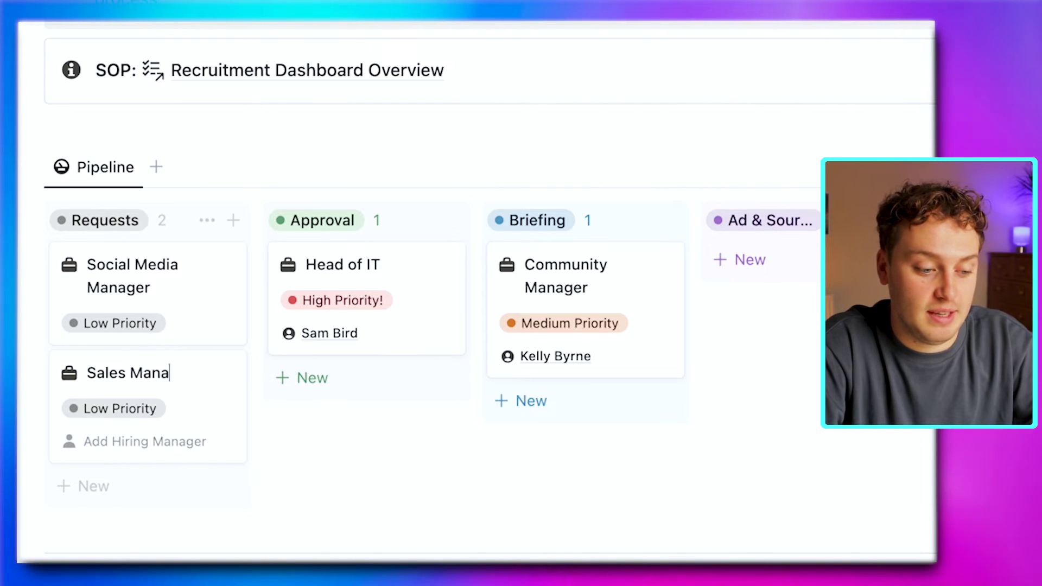
- Set the Sales Manager request to Medium Priority with the Chief Sales Officer as hiring manager
{"action": "left_click", "coordinate": [145, 407]}
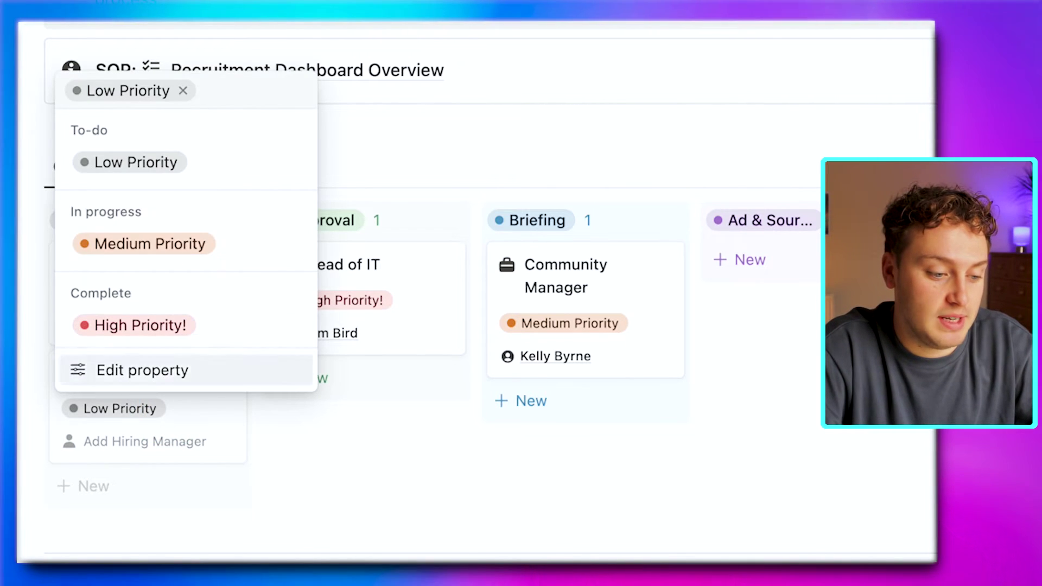
{"action": "left_click", "coordinate": [162, 245]}
{"action": "left_click", "coordinate": [133, 443]}
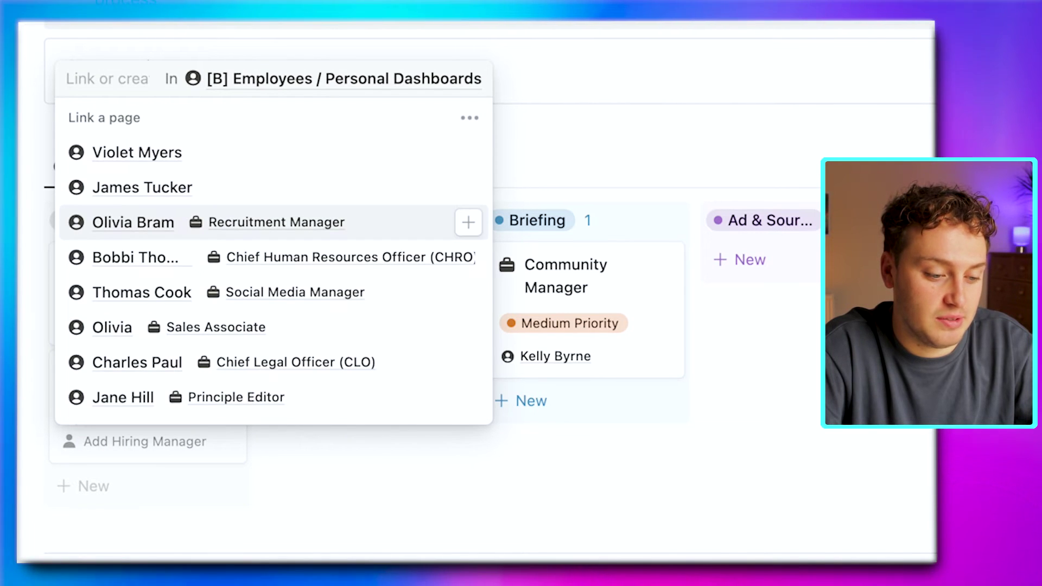
{"action": "scroll", "coordinate": [380, 325], "scroll_direction": "down", "scroll_amount": 5}
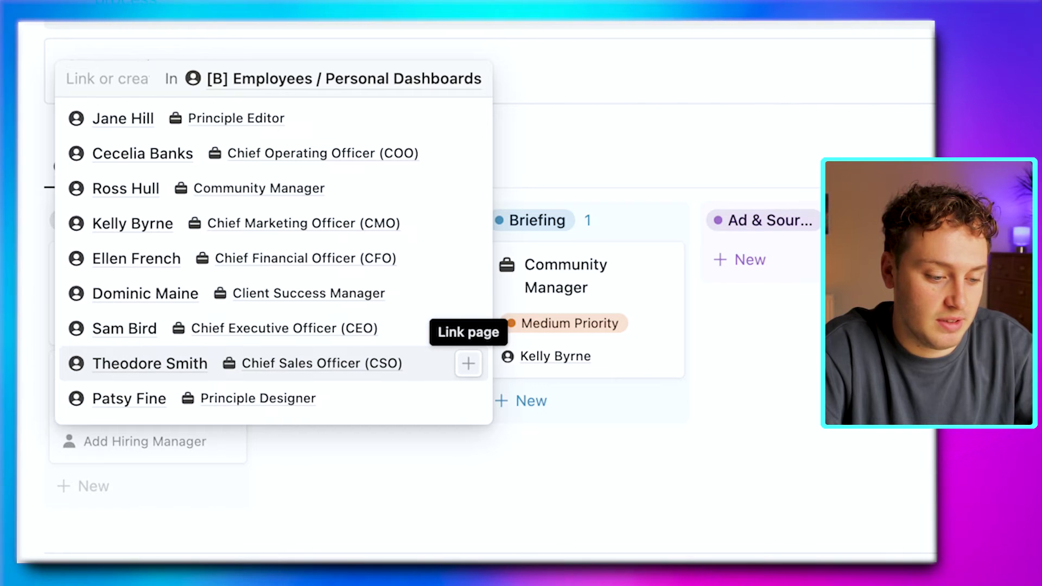
{"action": "left_click", "coordinate": [468, 363]}
{"action": "key", "text": "Escape"}
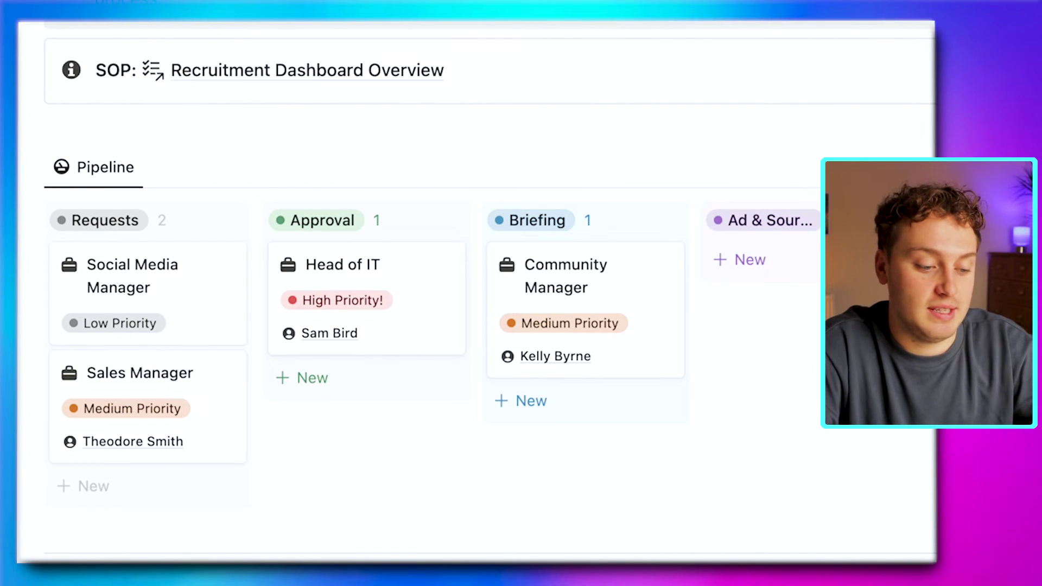
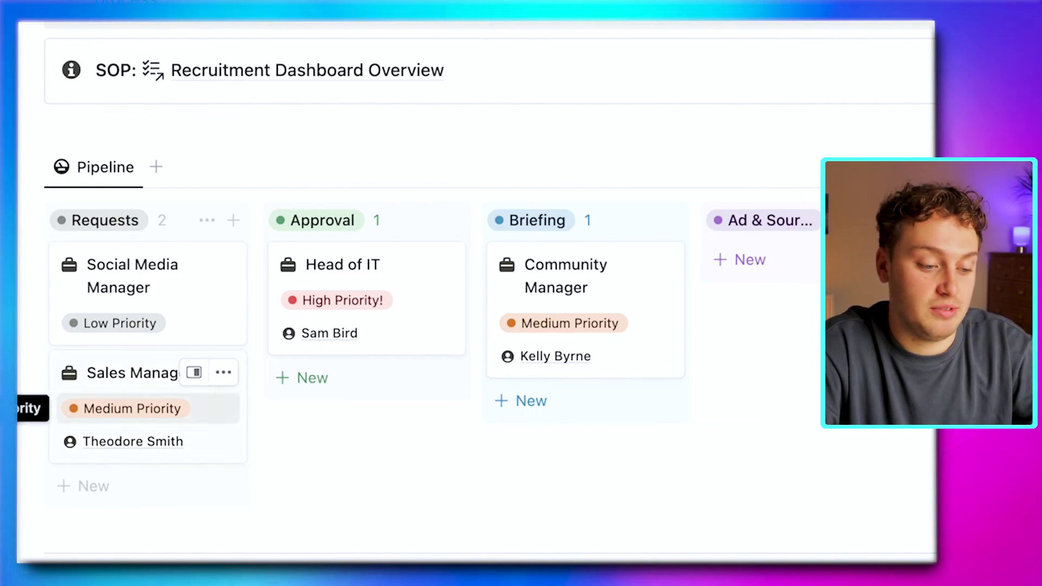
- Open the Sales Manager role and set location London, UK and department Sales
{"action": "left_click", "coordinate": [133, 373]}
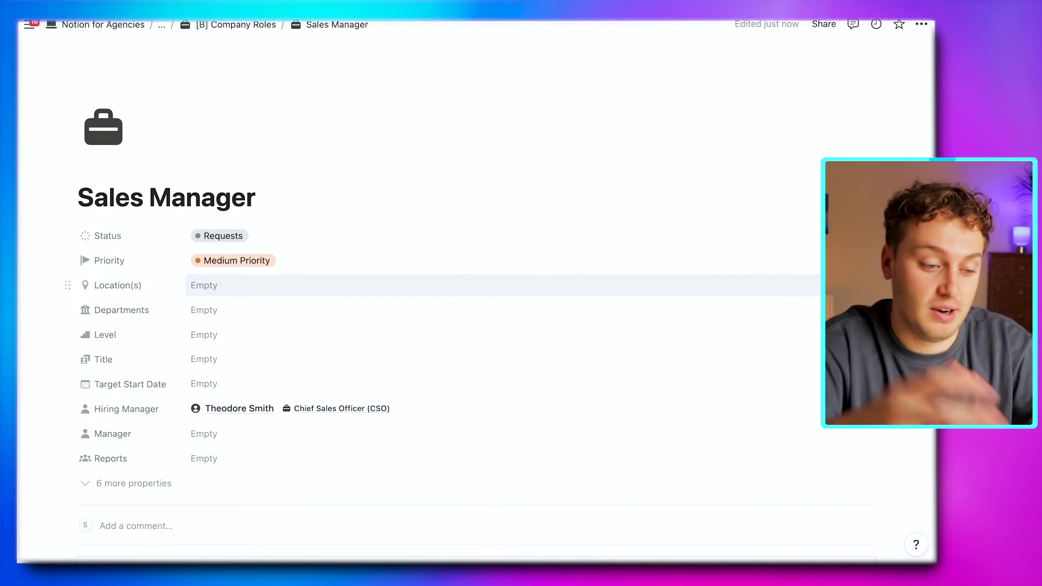
{"action": "left_click", "coordinate": [239, 281]}
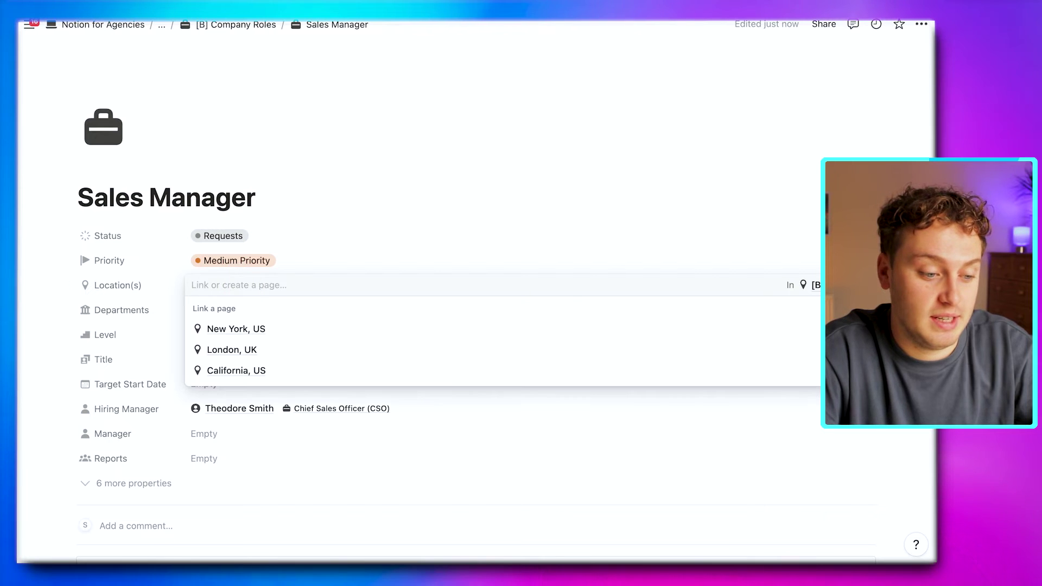
{"action": "left_click", "coordinate": [232, 349]}
{"action": "key", "text": "Escape"}
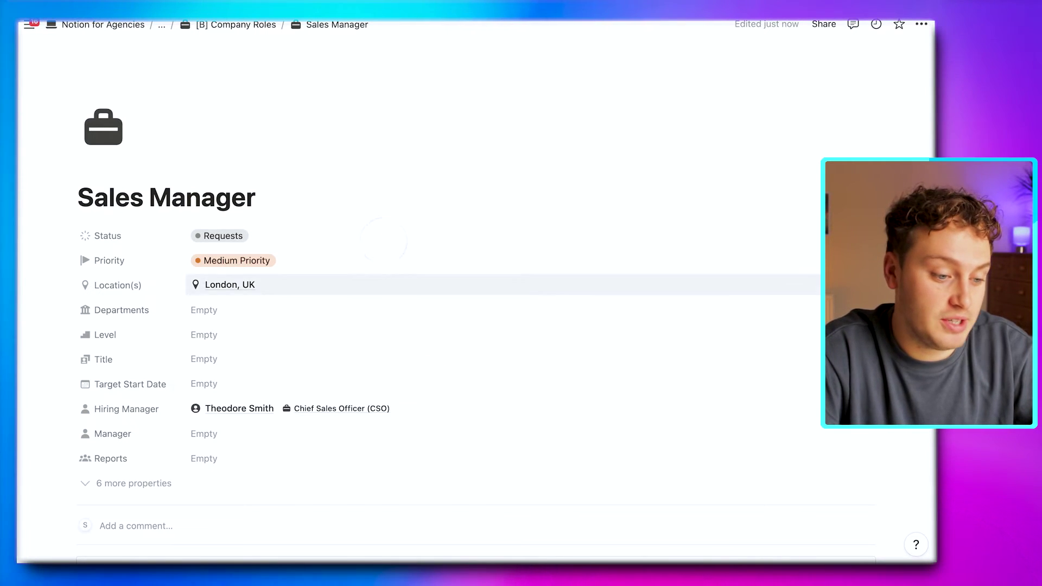
{"action": "left_click", "coordinate": [233, 309]}
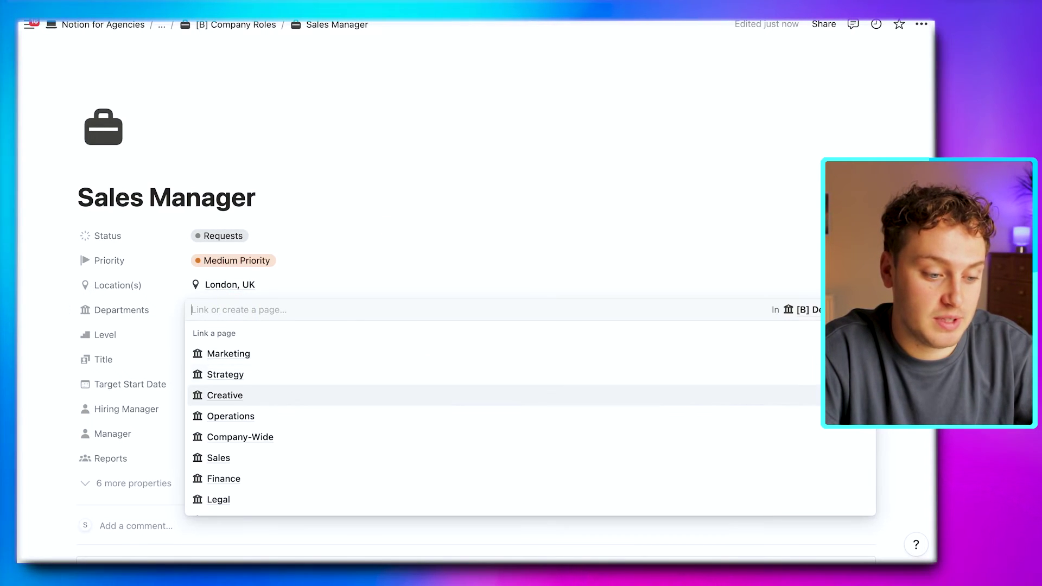
{"action": "left_click", "coordinate": [345, 438]}
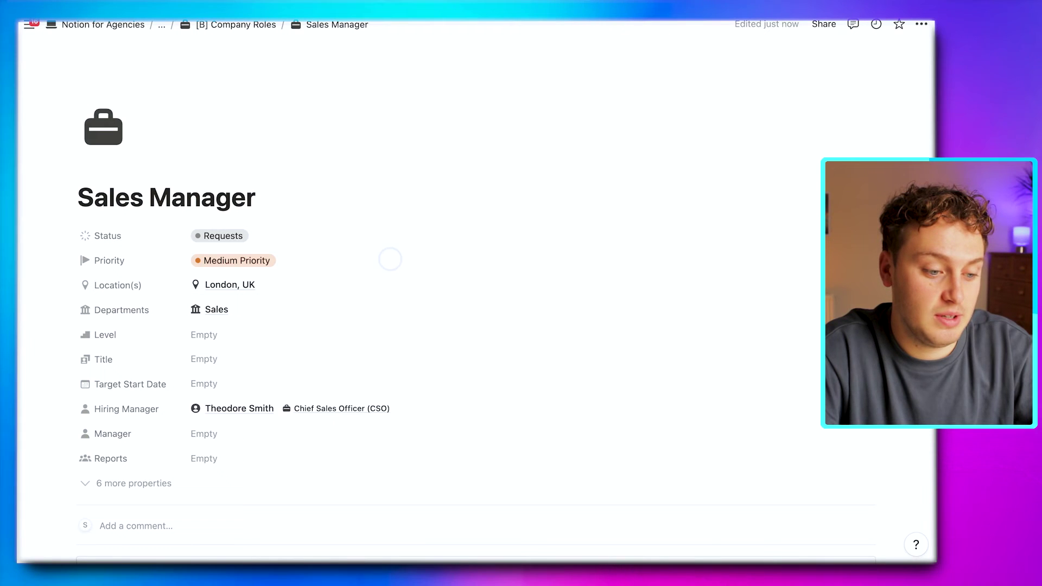
- Set the role's level to M and target start date to November 30, 2023
{"action": "left_click", "coordinate": [239, 333]}
{"action": "key", "text": "Down"}
{"action": "key", "text": "Down"}
{"action": "key", "text": "Down"}
{"action": "key", "text": "Return"}
{"action": "left_click", "coordinate": [244, 359]}
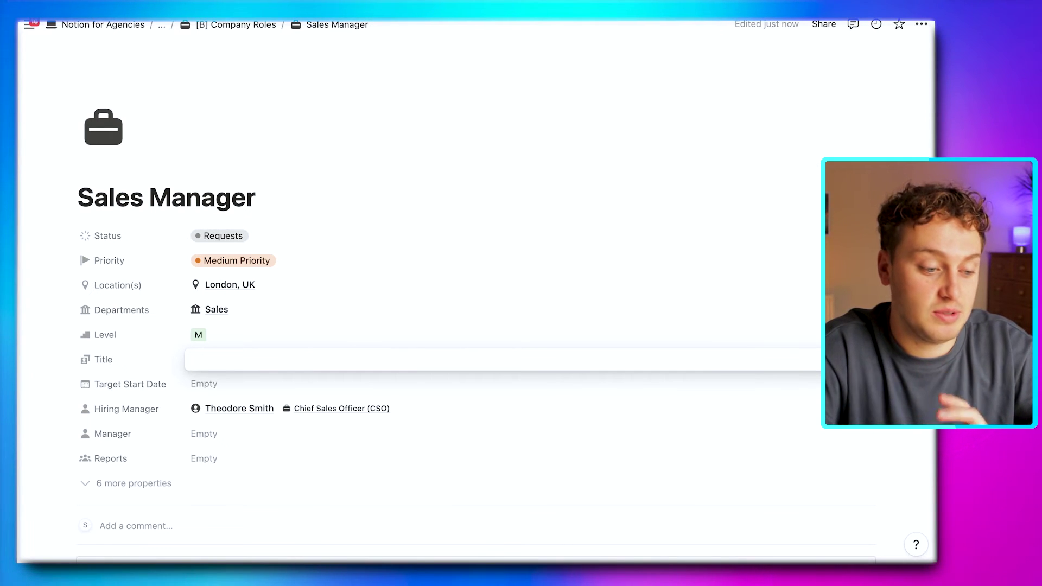
{"action": "key", "text": "Escape"}
{"action": "key", "text": "Down"}
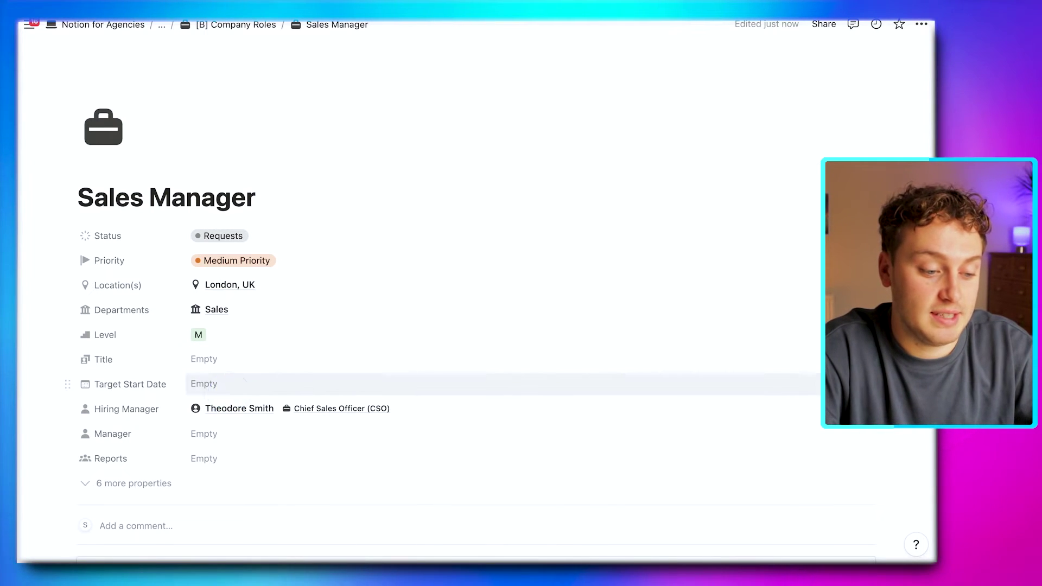
{"action": "key", "text": "Return"}
{"action": "key", "text": "Left"}
{"action": "key", "text": "Up"}
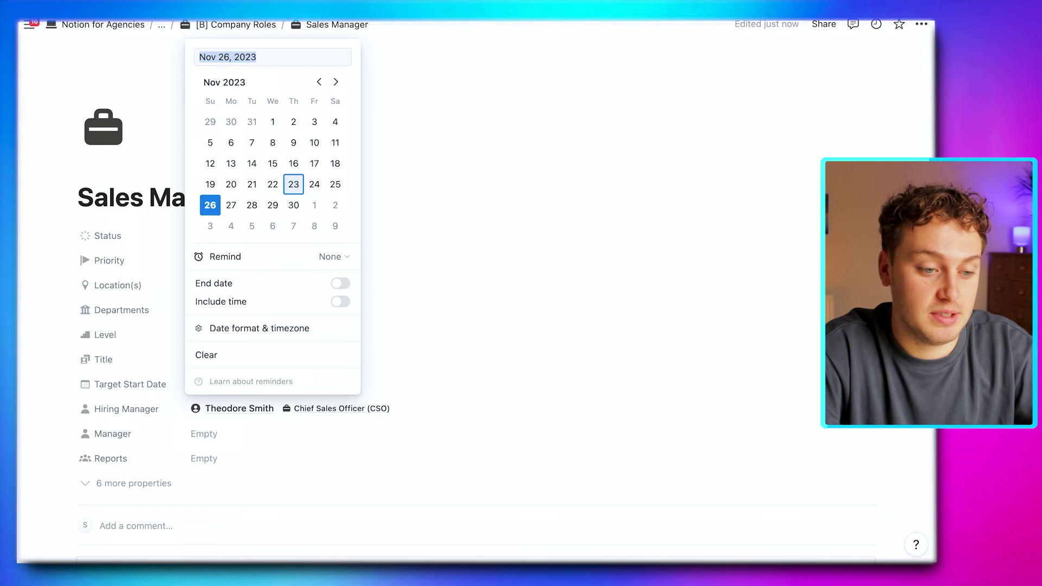
{"action": "key", "text": "Down"}
{"action": "key", "text": "Return"}
{"action": "key", "text": "Escape"}
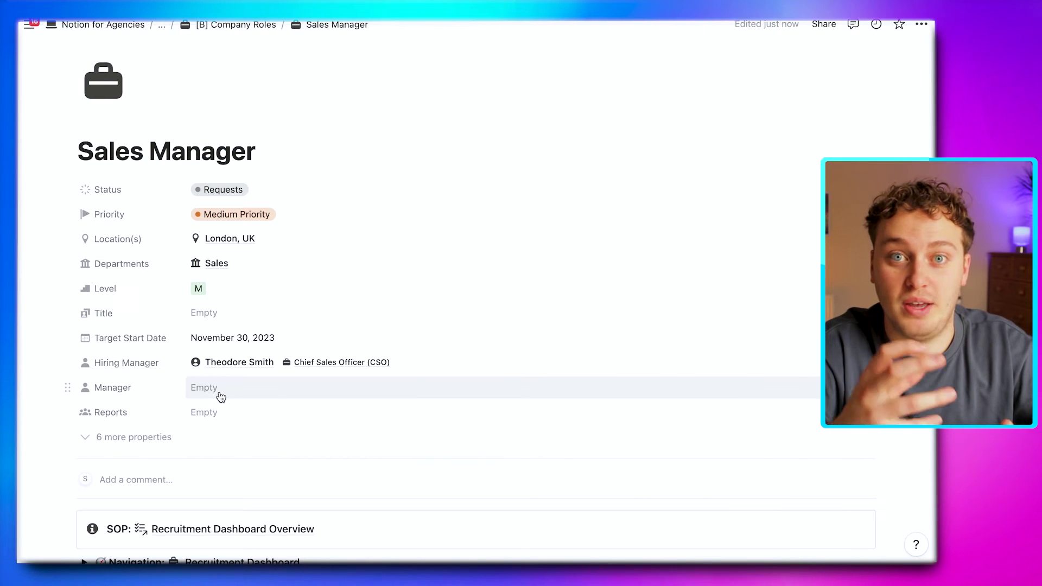
- Make Chief Sales Officer (CSO) the manager and link Sales Associate under Reports
{"action": "left_click", "coordinate": [220, 394]}
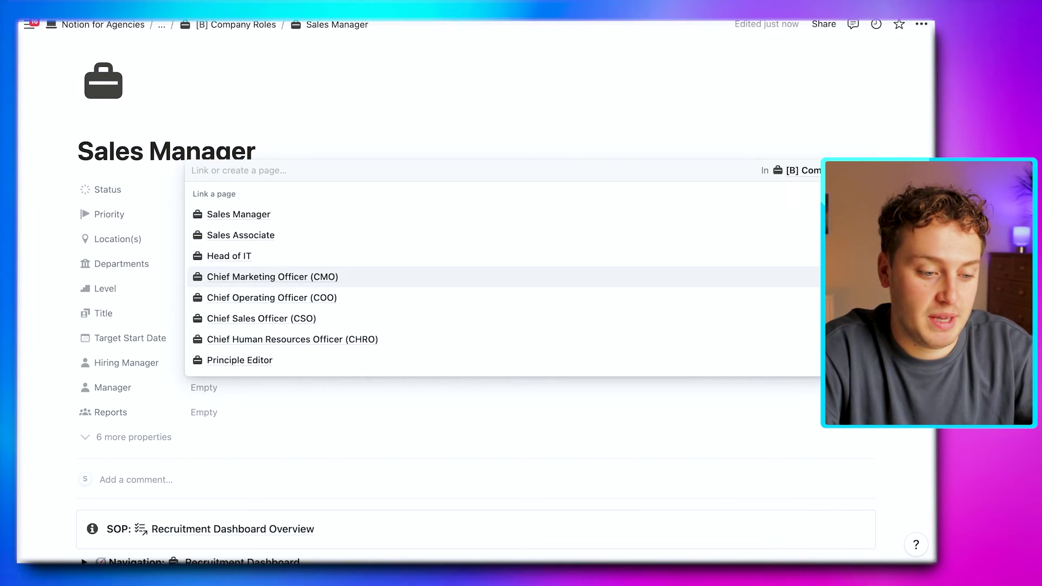
{"action": "left_click", "coordinate": [458, 318]}
{"action": "left_click", "coordinate": [384, 139]}
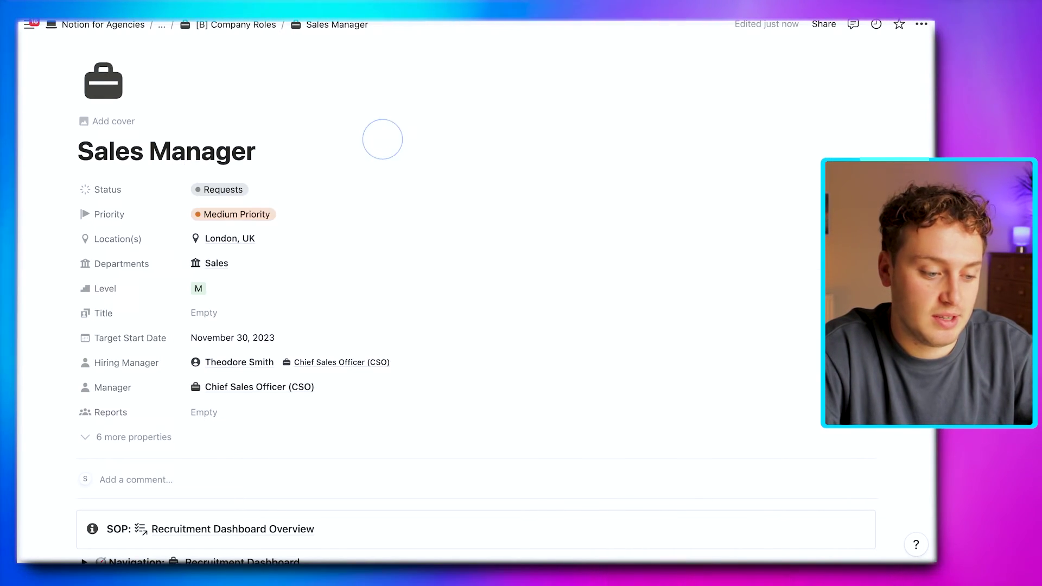
{"action": "left_click", "coordinate": [217, 412]}
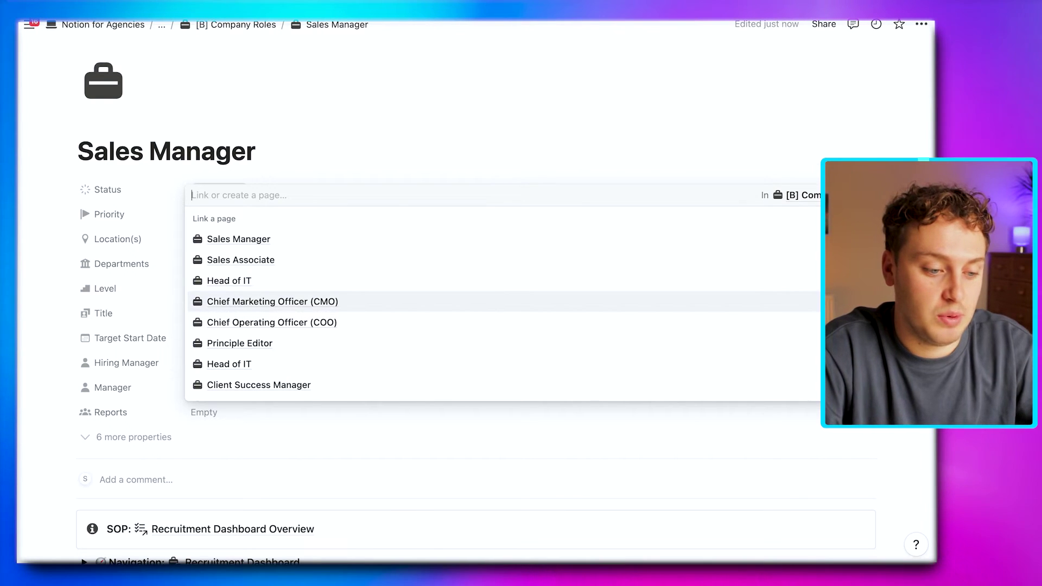
{"action": "left_click", "coordinate": [397, 255]}
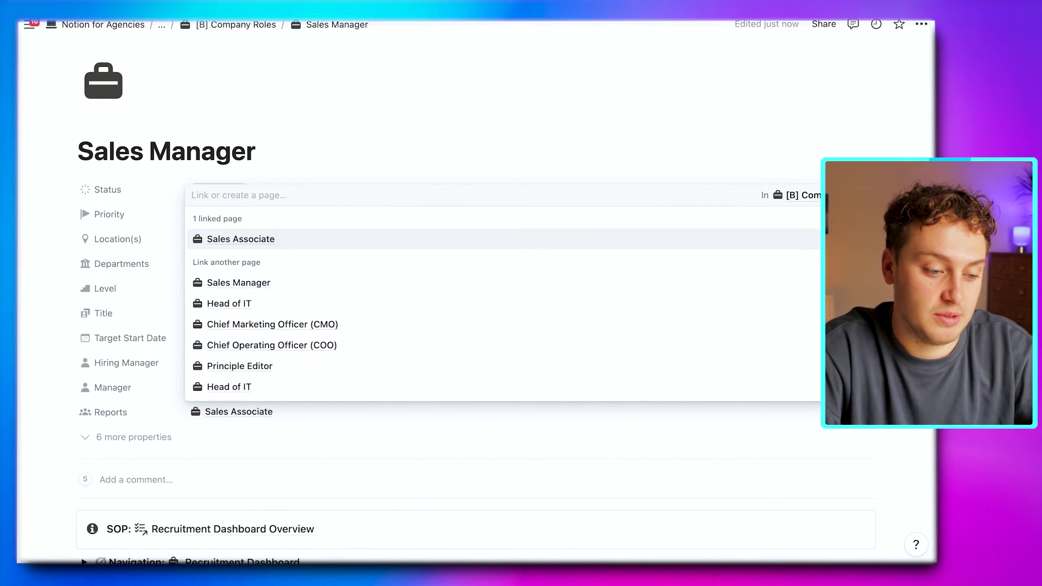
{"action": "left_click", "coordinate": [384, 168]}
{"action": "scroll", "coordinate": [351, 296], "scroll_direction": "down", "scroll_amount": 5}
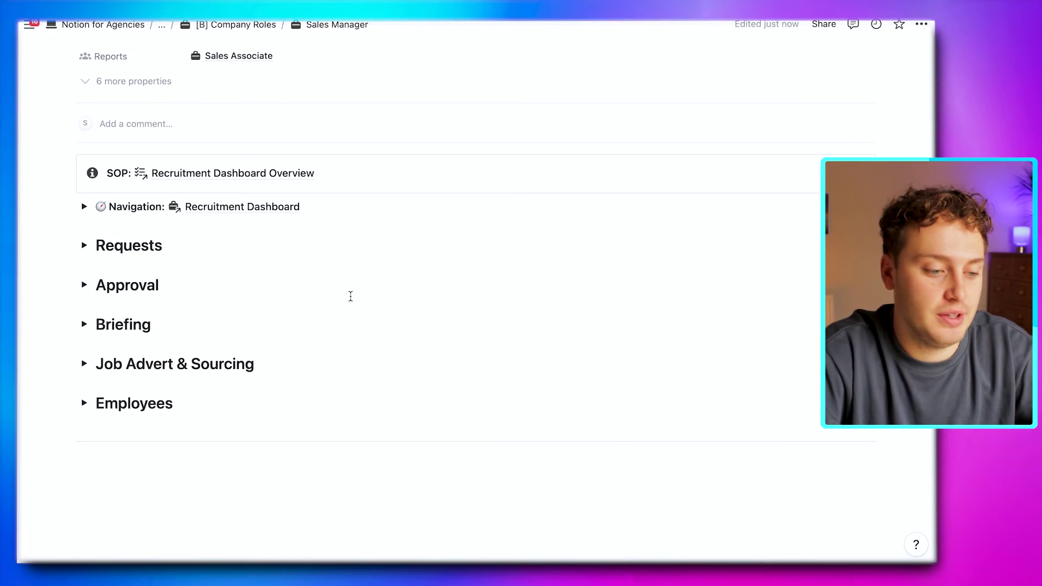
- Add a Job Description entry under the Sales Manager's Requests
{"action": "left_click", "coordinate": [85, 245]}
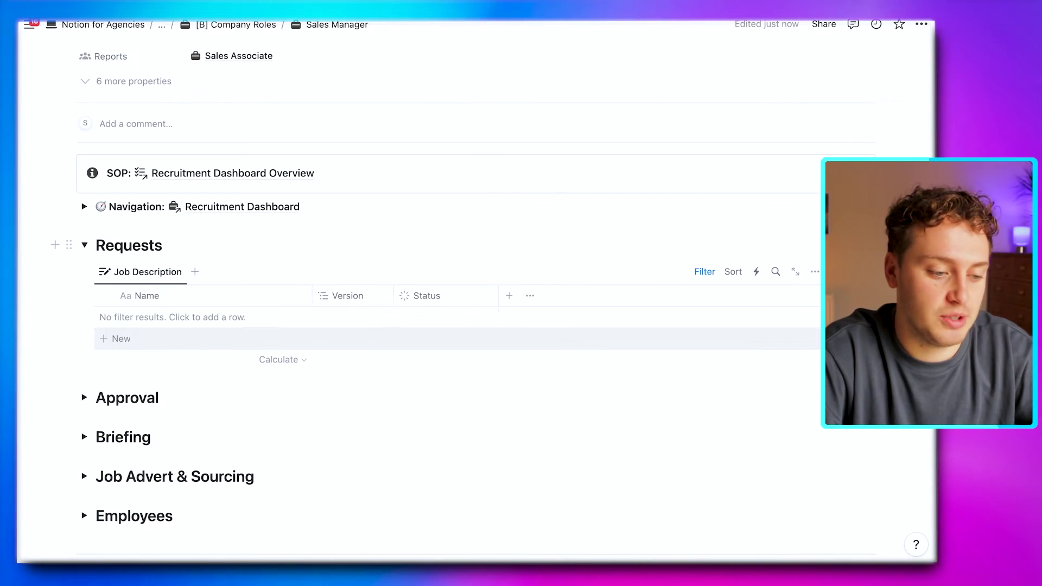
{"action": "left_click", "coordinate": [116, 338]}
{"action": "key", "text": "Return"}
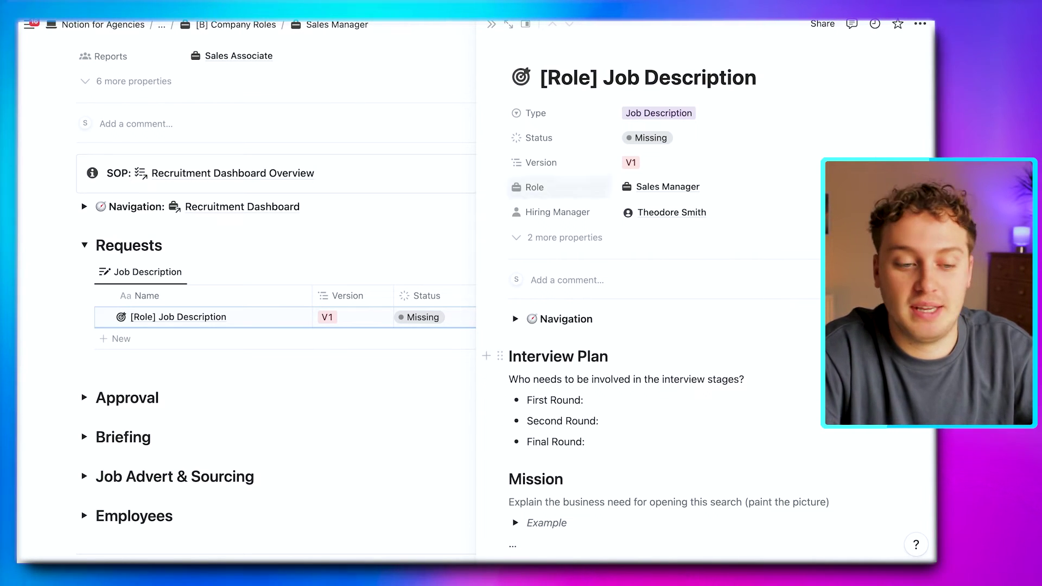
{"action": "left_click", "coordinate": [491, 24]}
{"action": "left_click", "coordinate": [84, 244]}
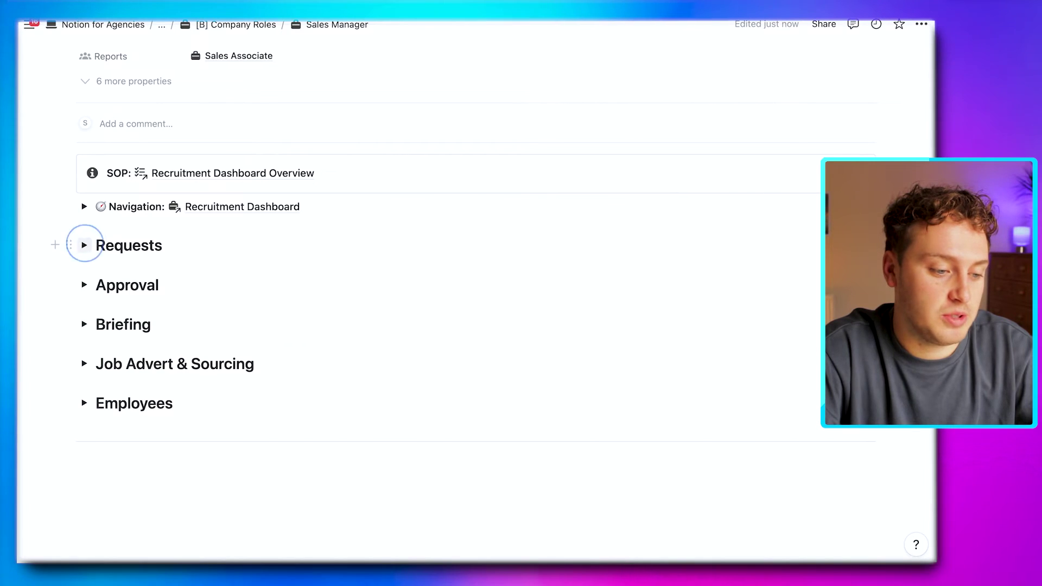
- Browse the Approval section's Headcount list, then show the Salary Benchmarking table
{"action": "left_click", "coordinate": [84, 285]}
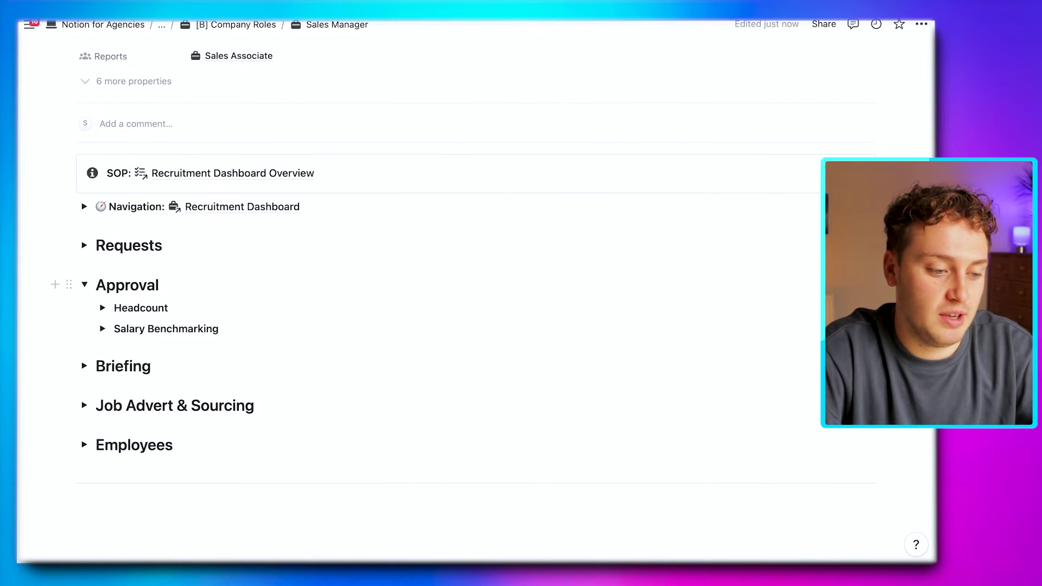
{"action": "scroll", "coordinate": [103, 292], "scroll_direction": "down", "scroll_amount": 1}
{"action": "left_click", "coordinate": [102, 273]}
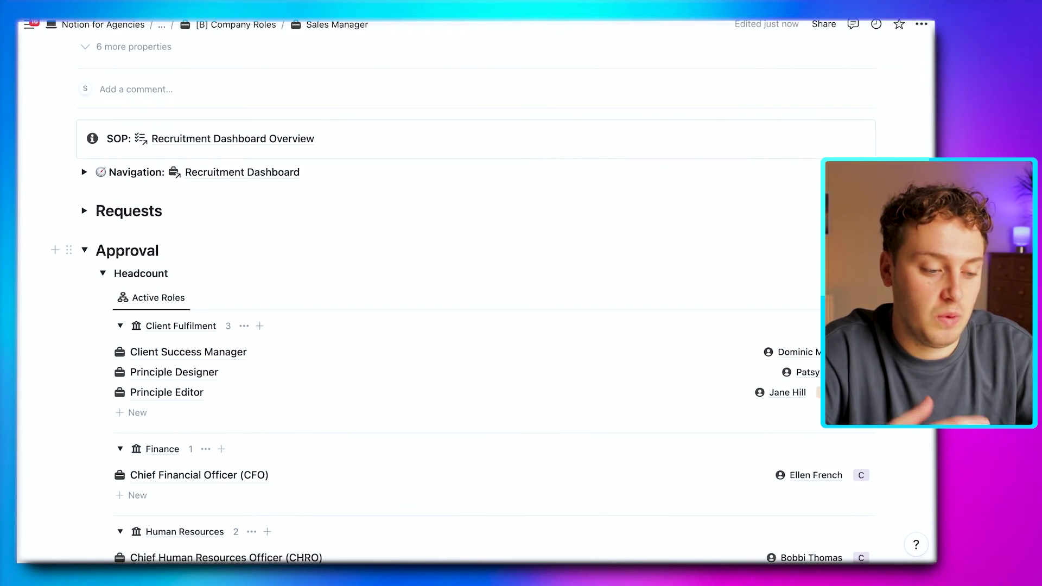
{"action": "scroll", "coordinate": [103, 261], "scroll_direction": "down", "scroll_amount": 1}
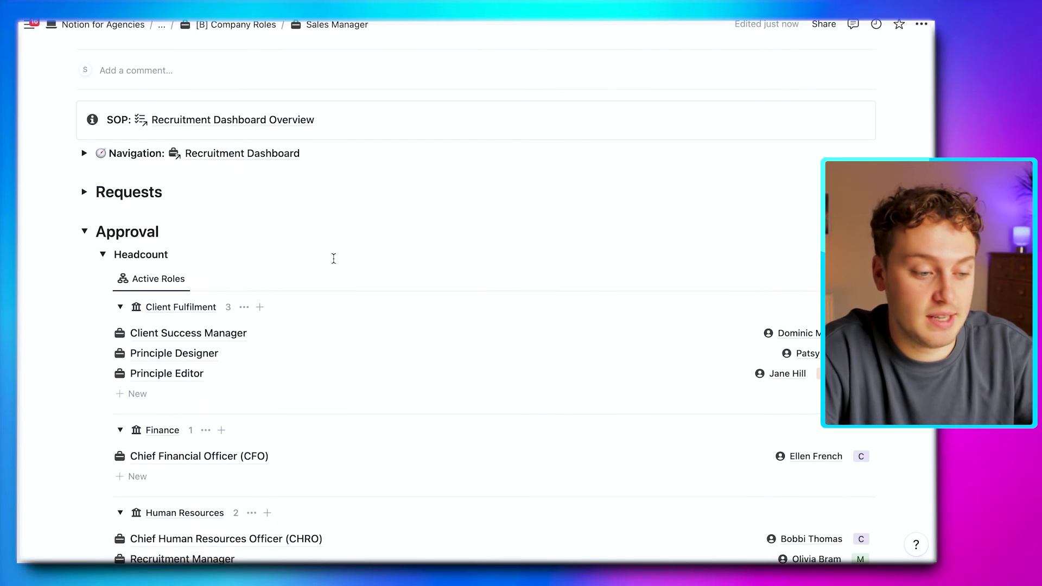
{"action": "left_click", "coordinate": [102, 254]}
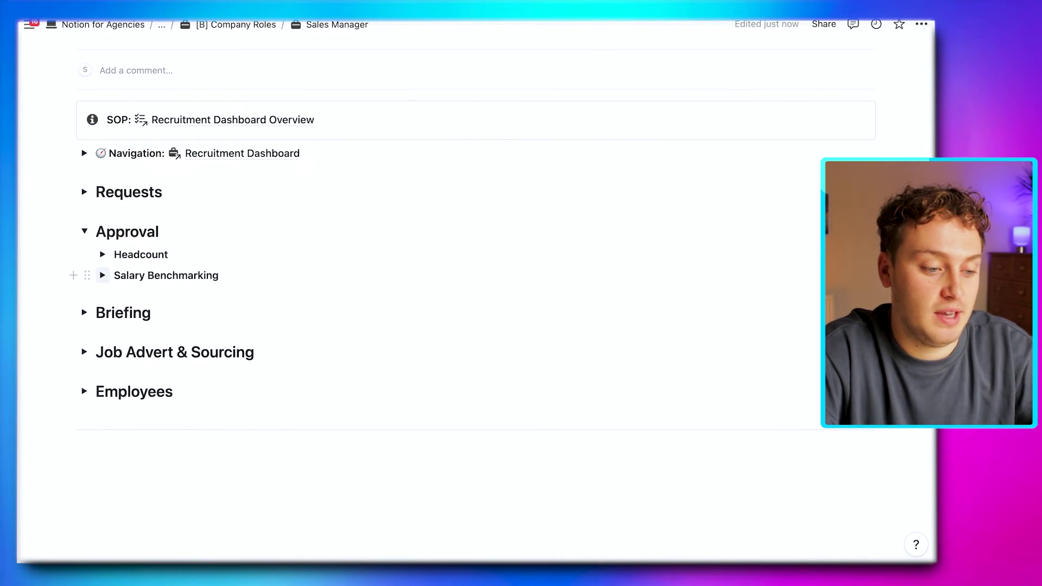
{"action": "left_click", "coordinate": [102, 275]}
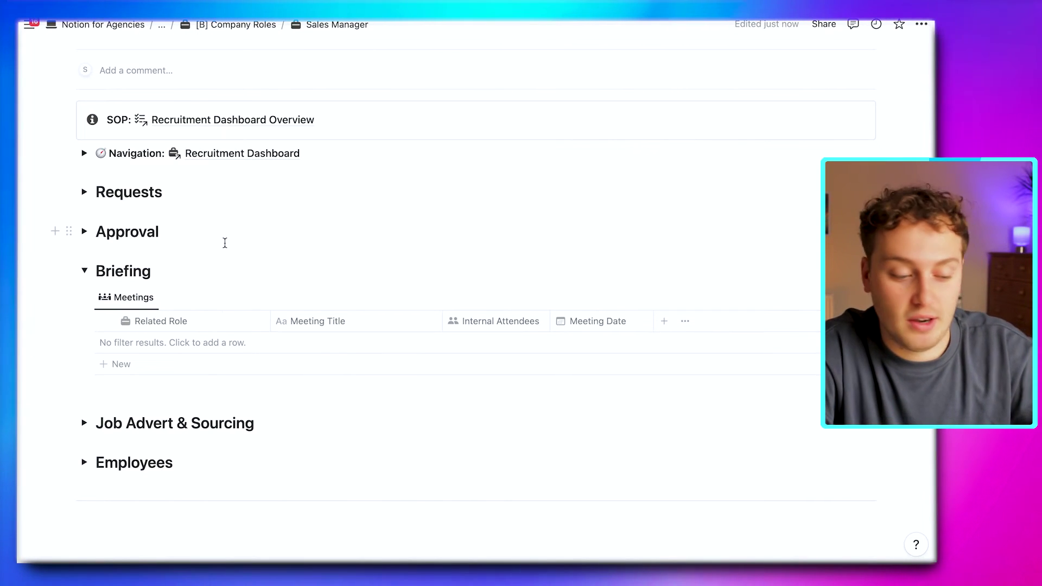
- Add a New Meeting entry to the Sales Manager's Briefing meetings
{"action": "left_click", "coordinate": [115, 363]}
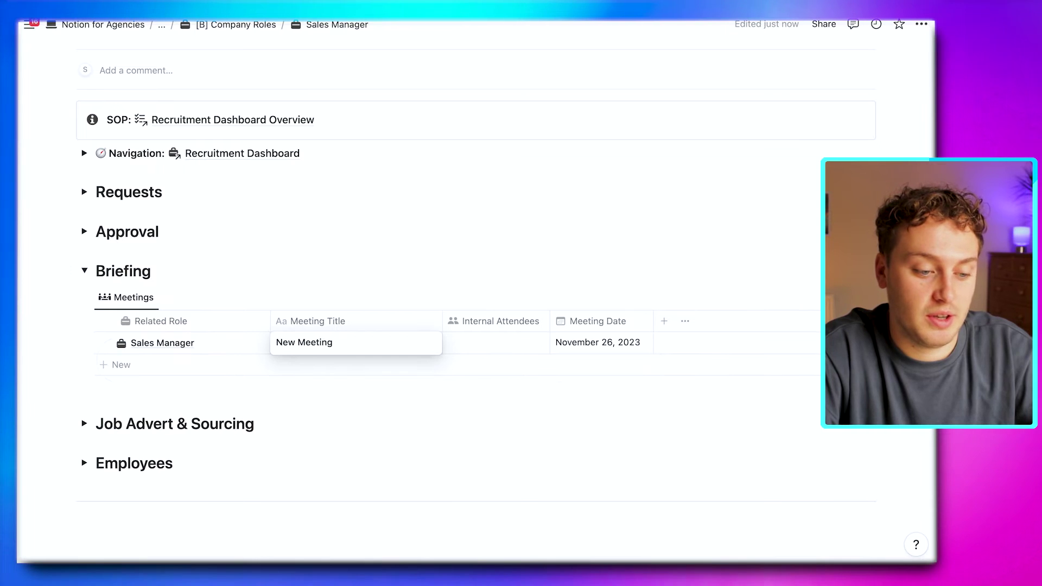
{"action": "key", "text": "Escape"}
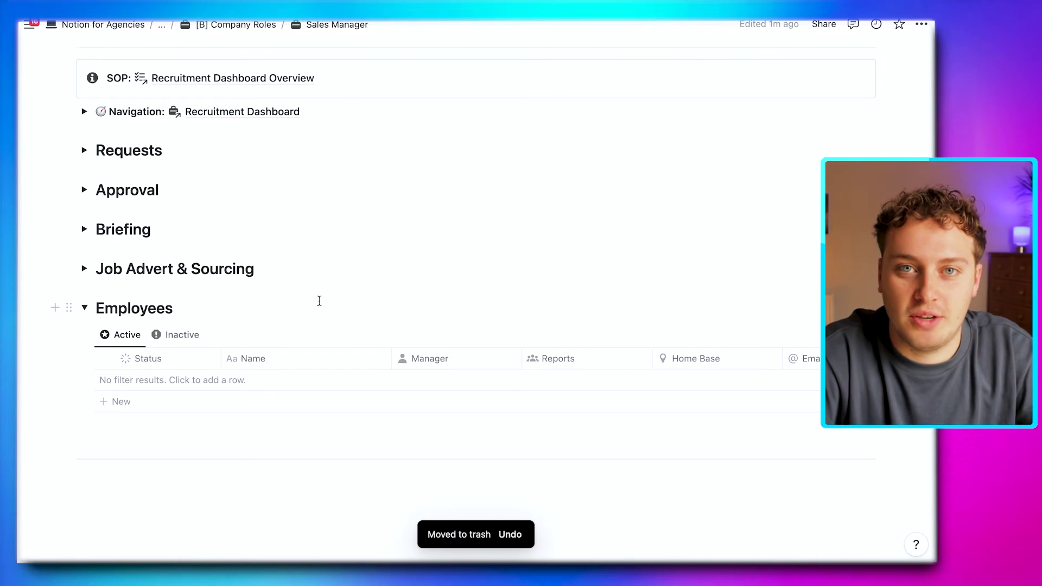
- Add a new employee row with the hire's full name and Chief Sales Officer as manager
{"action": "left_click", "coordinate": [255, 380]}
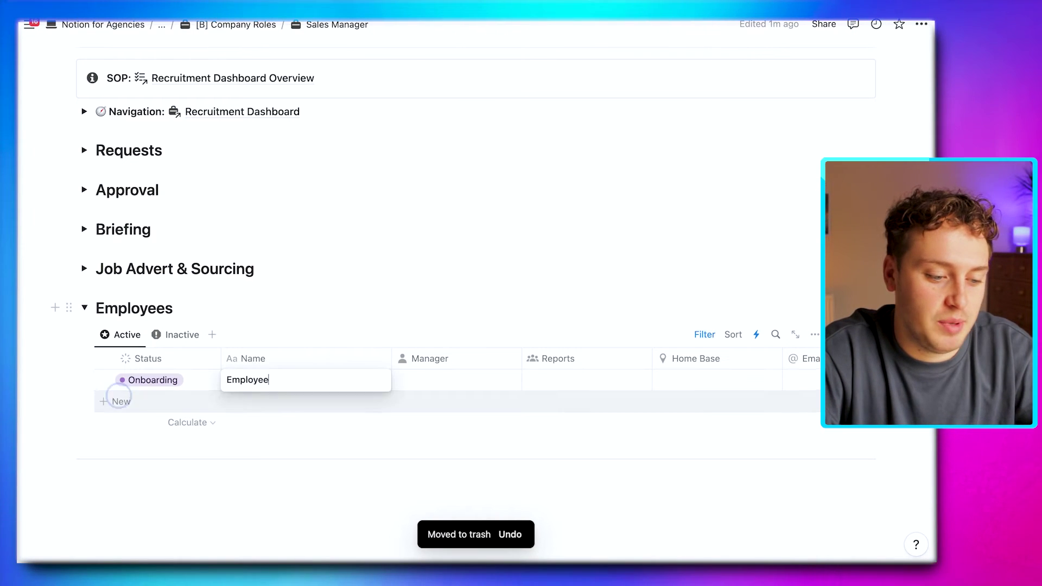
{"action": "left_click", "coordinate": [257, 382]}
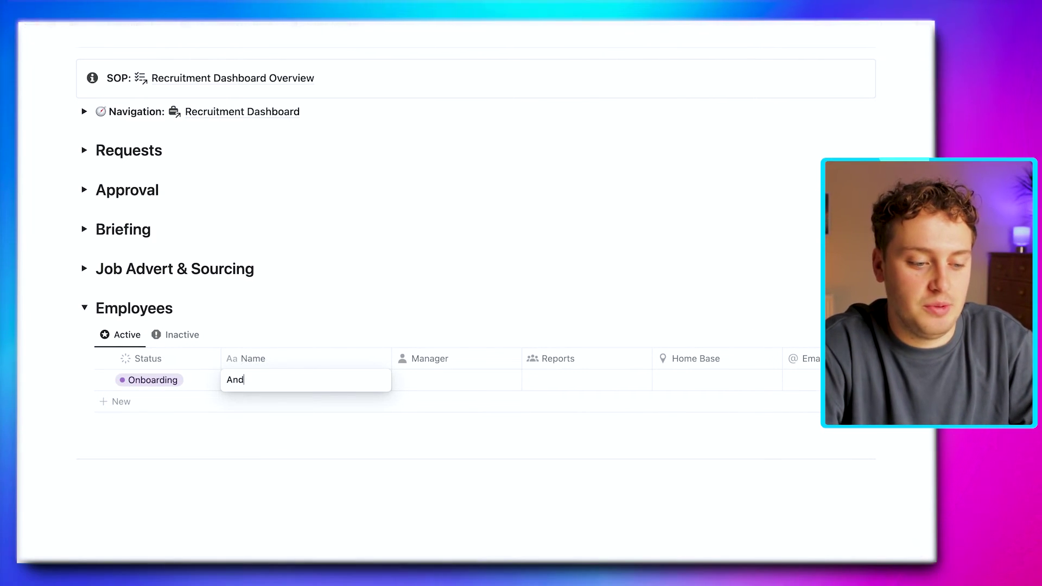
{"action": "key", "text": "Return"}
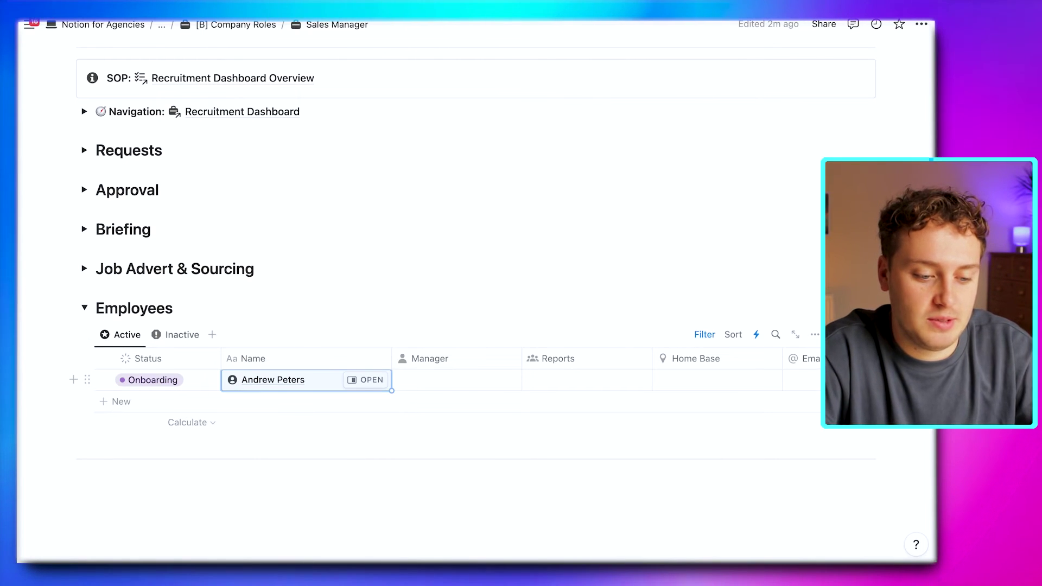
{"action": "left_click", "coordinate": [460, 380]}
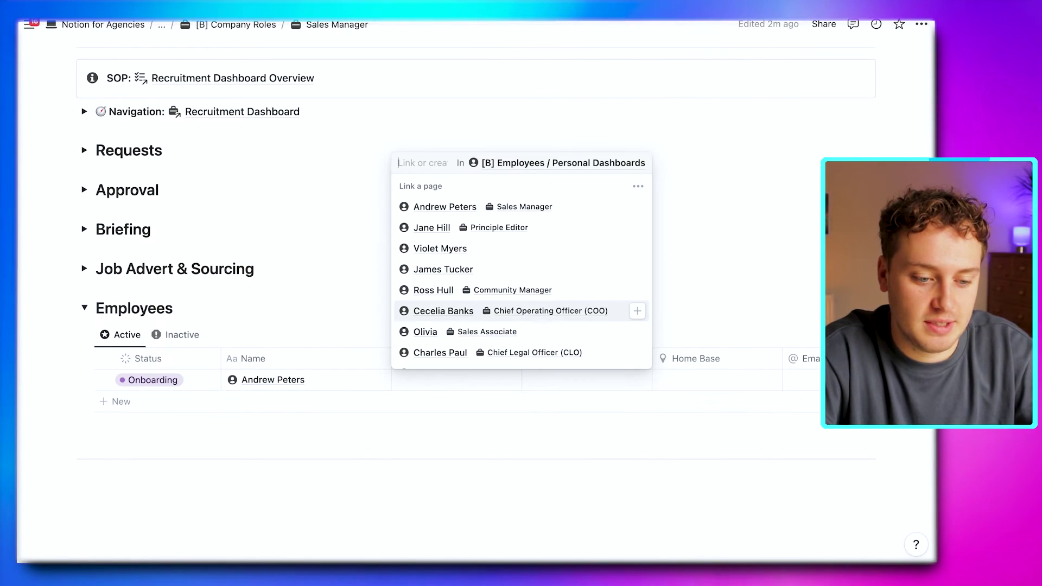
{"action": "scroll", "coordinate": [587, 316], "scroll_direction": "down", "scroll_amount": 3}
{"action": "scroll", "coordinate": [587, 316], "scroll_direction": "down", "scroll_amount": 2}
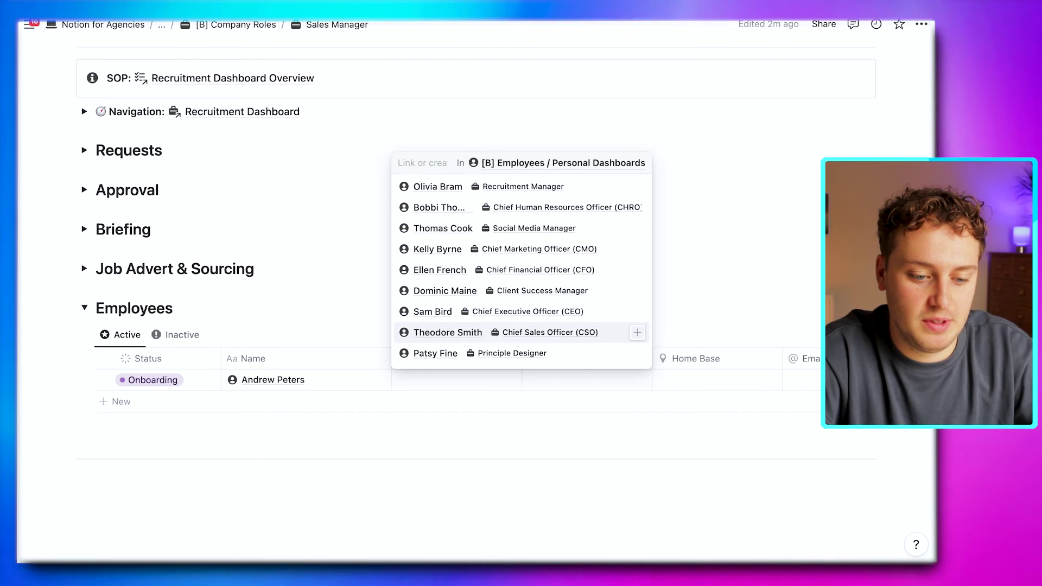
{"action": "left_click", "coordinate": [588, 331]}
- Set the new hire's direct report and London, UK as Home Base
{"action": "left_click", "coordinate": [563, 378]}
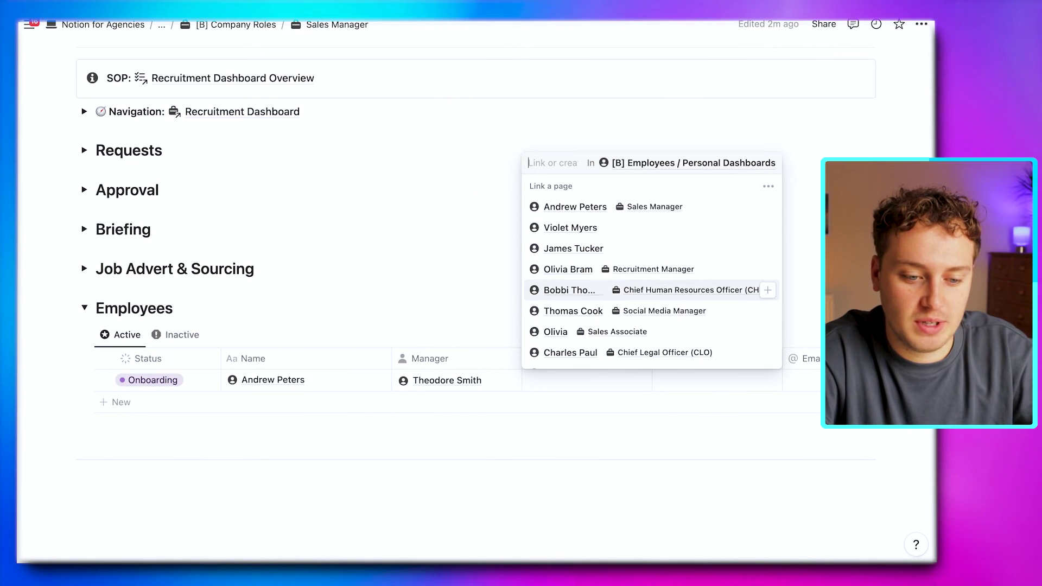
{"action": "scroll", "coordinate": [651, 247], "scroll_direction": "down", "scroll_amount": 5}
{"action": "scroll", "coordinate": [662, 266], "scroll_direction": "down", "scroll_amount": 2}
{"action": "scroll", "coordinate": [662, 266], "scroll_direction": "up", "scroll_amount": 4}
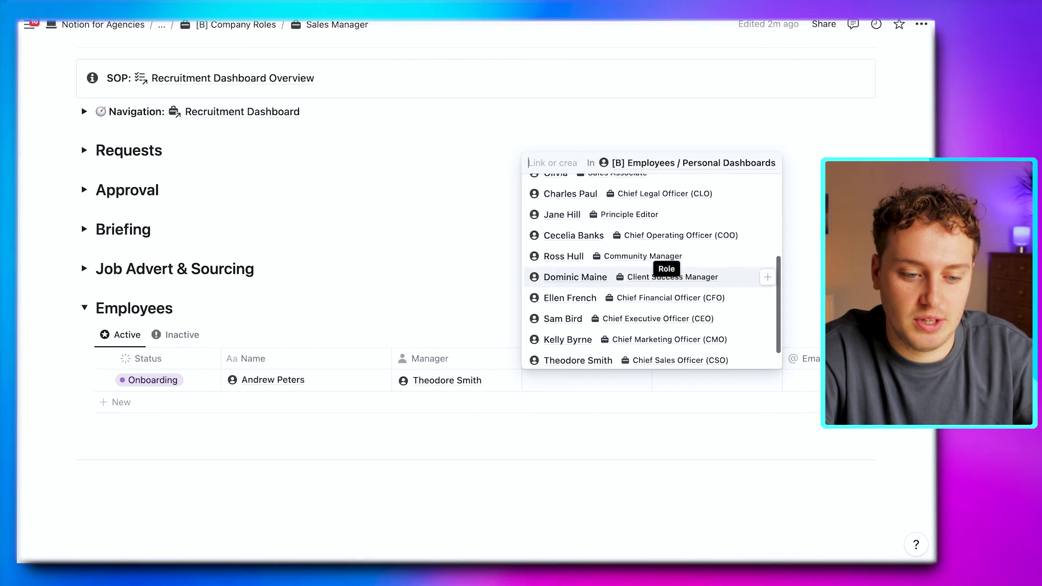
{"action": "left_click", "coordinate": [662, 270]}
{"action": "left_click", "coordinate": [690, 380]}
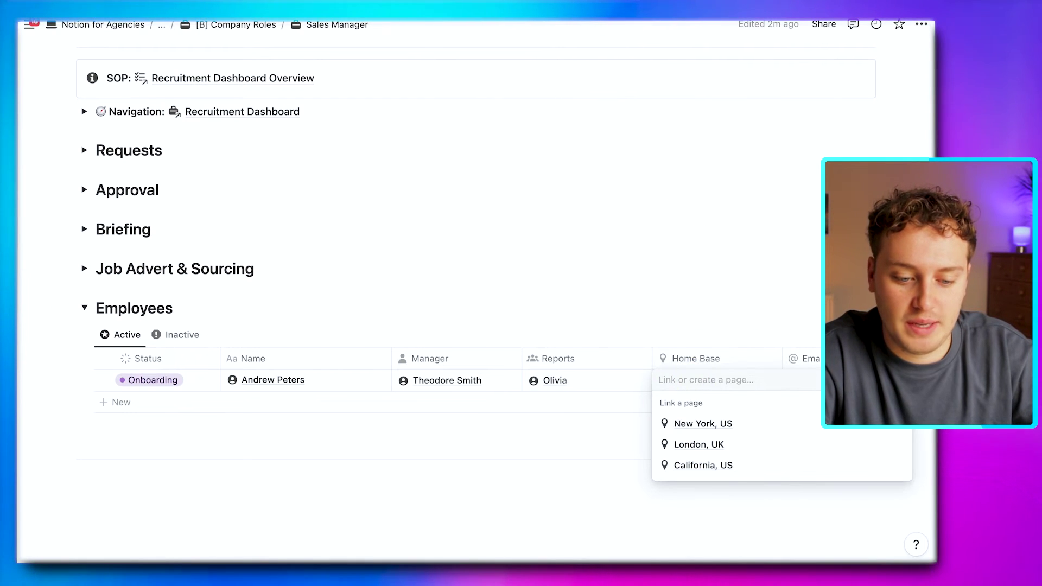
{"action": "left_click", "coordinate": [698, 444]}
{"action": "key", "text": "Escape"}
- Enter the new hire's work e-mail address in the Email cell
{"action": "scroll", "coordinate": [706, 380], "scroll_direction": "right", "scroll_amount": 2}
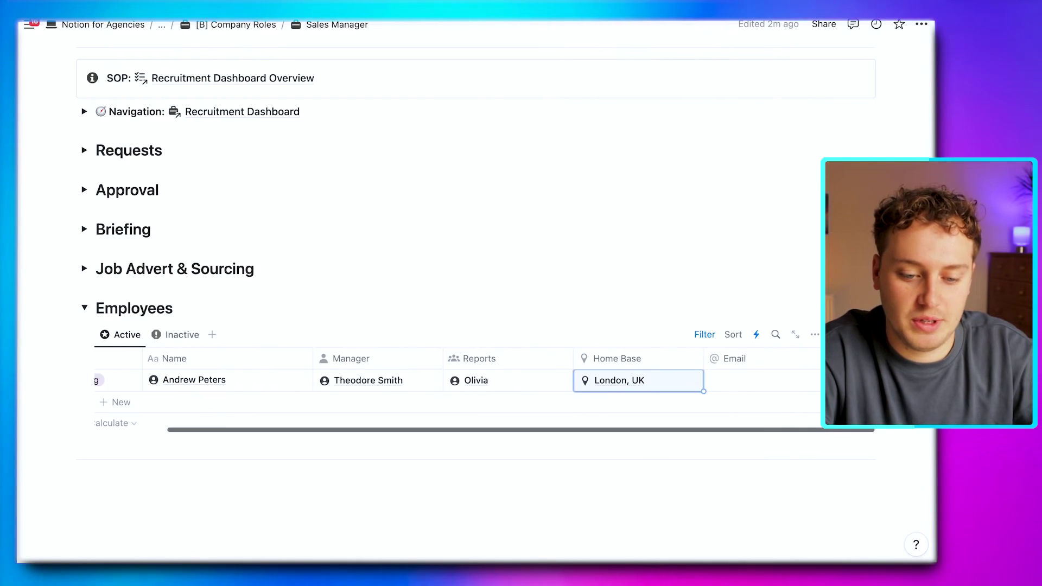
{"action": "left_click", "coordinate": [761, 382]}
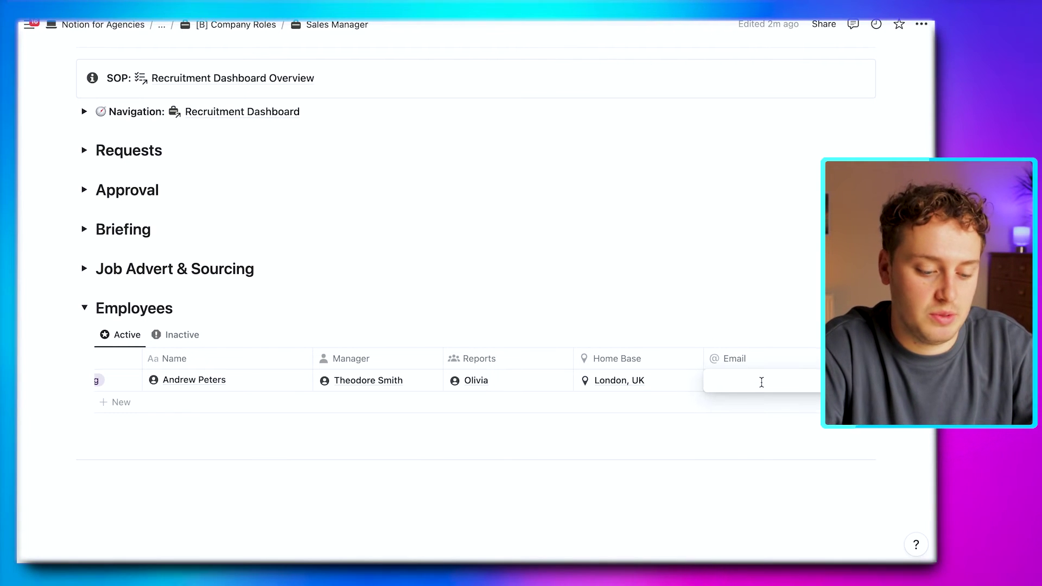
{"action": "type", "text": "andrew@company."}
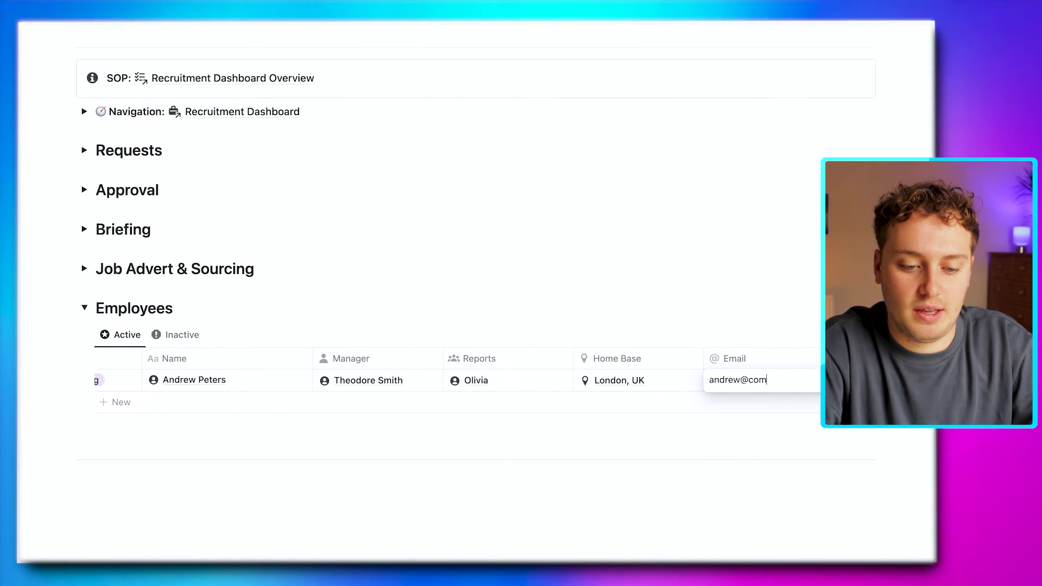
{"action": "type", "text": "com"}
{"action": "key", "text": "Return"}
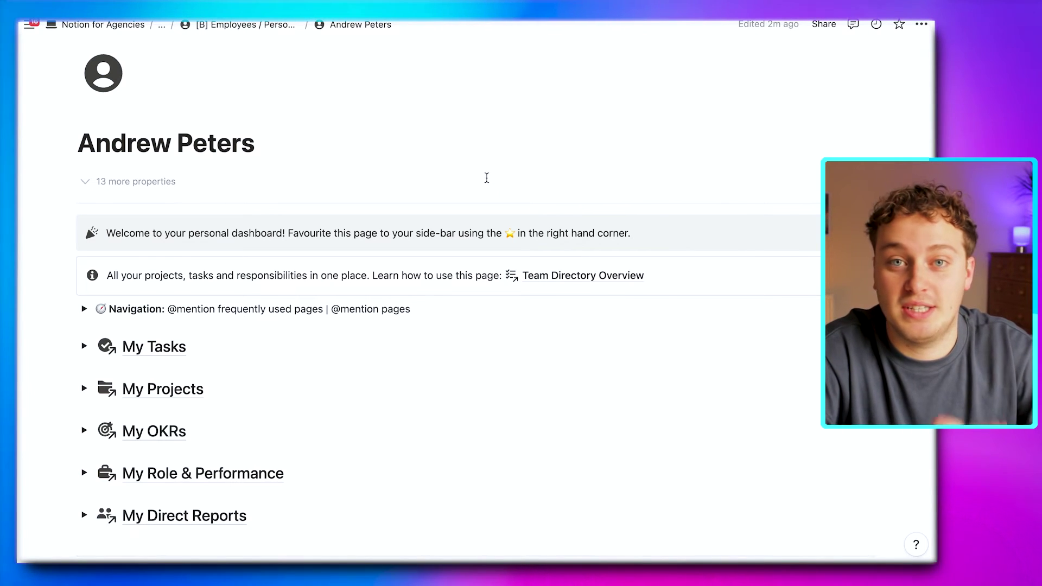
- Expand My Tasks and its On/off-boarding task list on the hire's dashboard
{"action": "scroll", "coordinate": [468, 369], "scroll_direction": "down", "scroll_amount": 1}
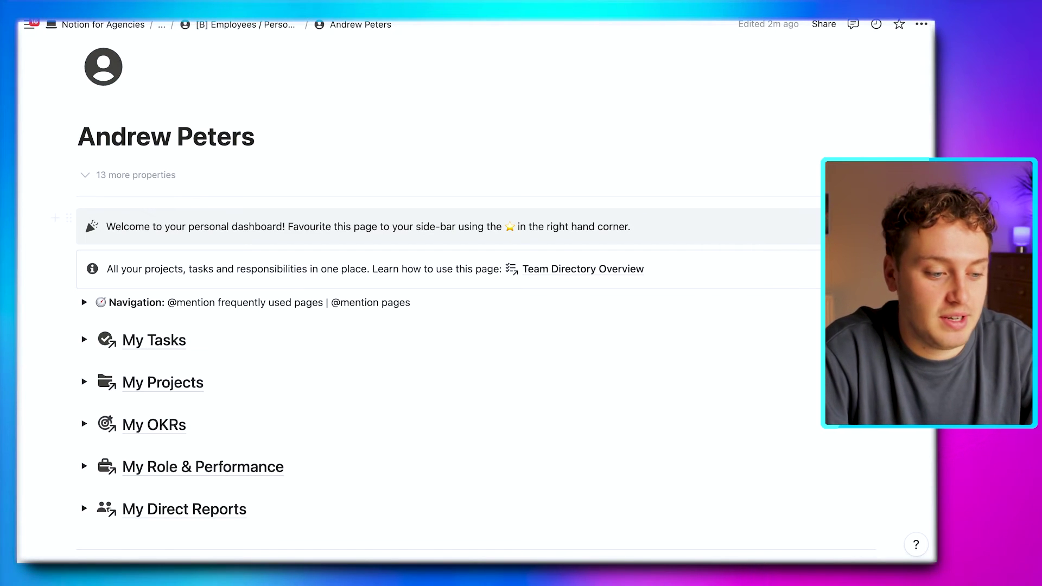
{"action": "scroll", "coordinate": [467, 304], "scroll_direction": "down", "scroll_amount": 2}
{"action": "left_click", "coordinate": [270, 311]}
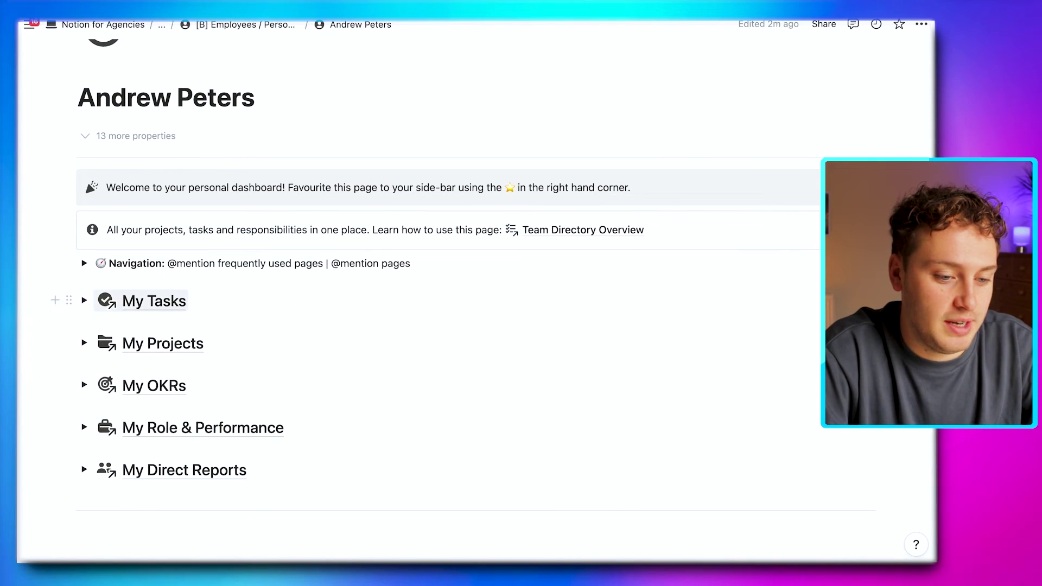
{"action": "left_click", "coordinate": [84, 300]}
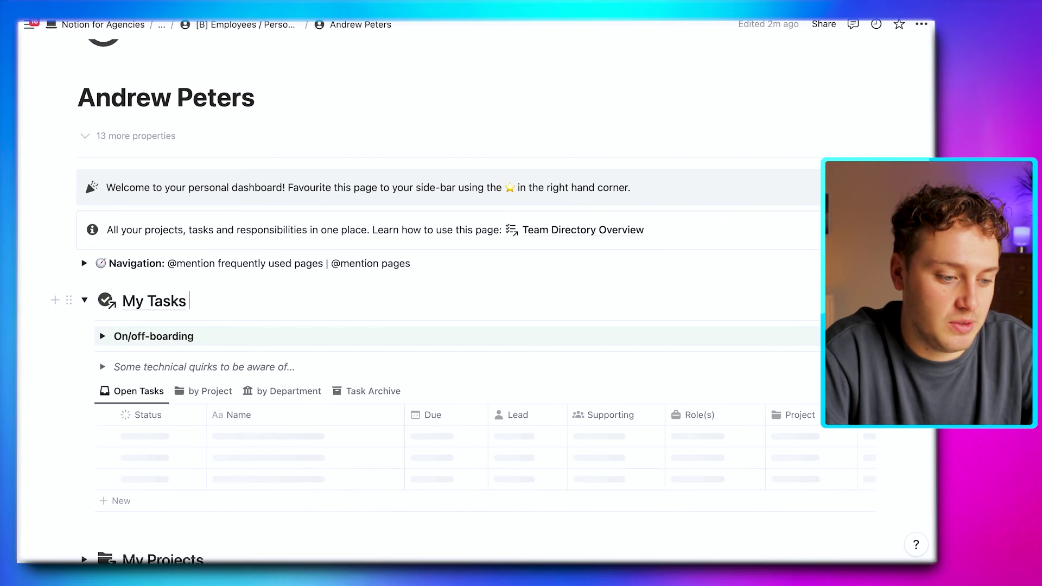
{"action": "scroll", "coordinate": [84, 300], "scroll_direction": "down", "scroll_amount": 2}
{"action": "scroll", "coordinate": [320, 287], "scroll_direction": "down", "scroll_amount": 1}
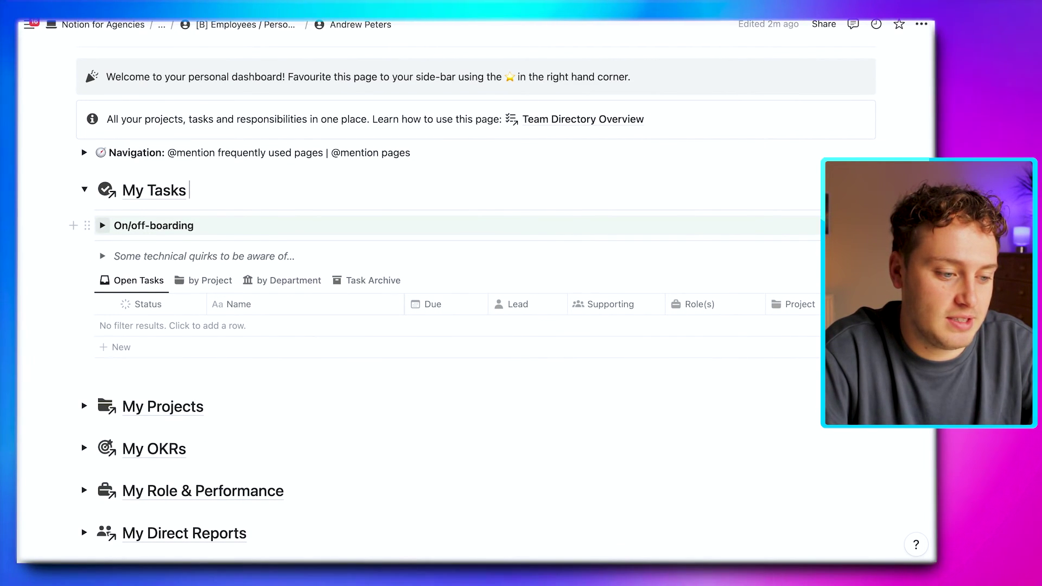
{"action": "left_click", "coordinate": [103, 225]}
- Set Complete HR Documents' status to Done
{"action": "scroll", "coordinate": [398, 237], "scroll_direction": "down", "scroll_amount": 2}
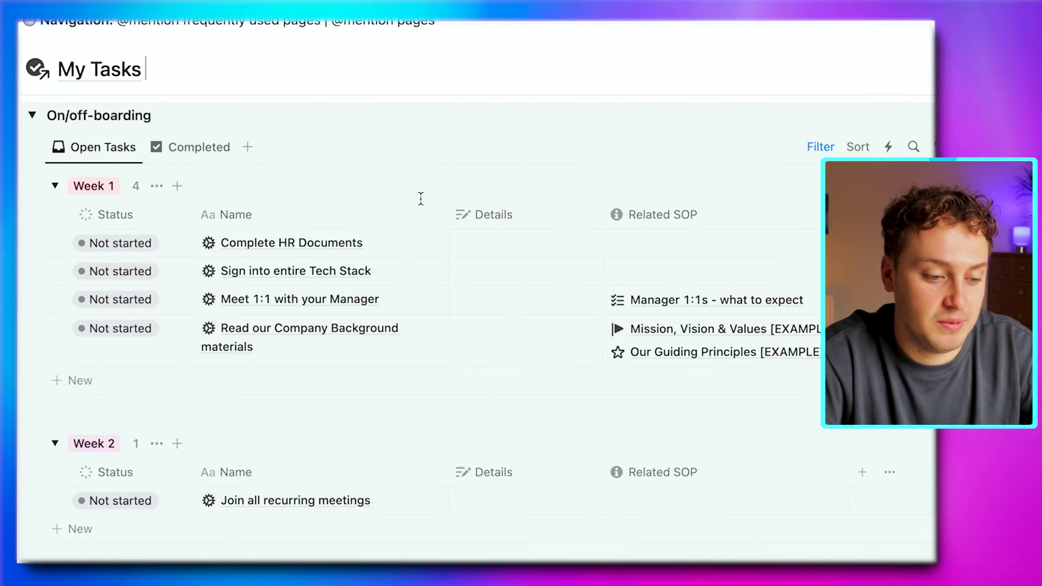
{"action": "mouse_move", "coordinate": [415, 242]}
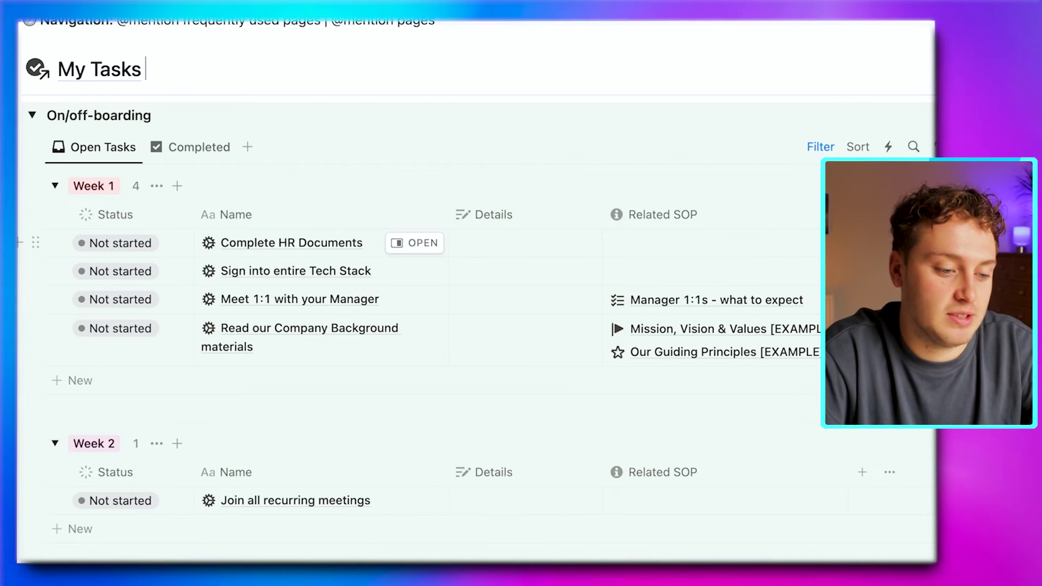
{"action": "left_click", "coordinate": [163, 242]}
{"action": "left_click", "coordinate": [136, 423]}
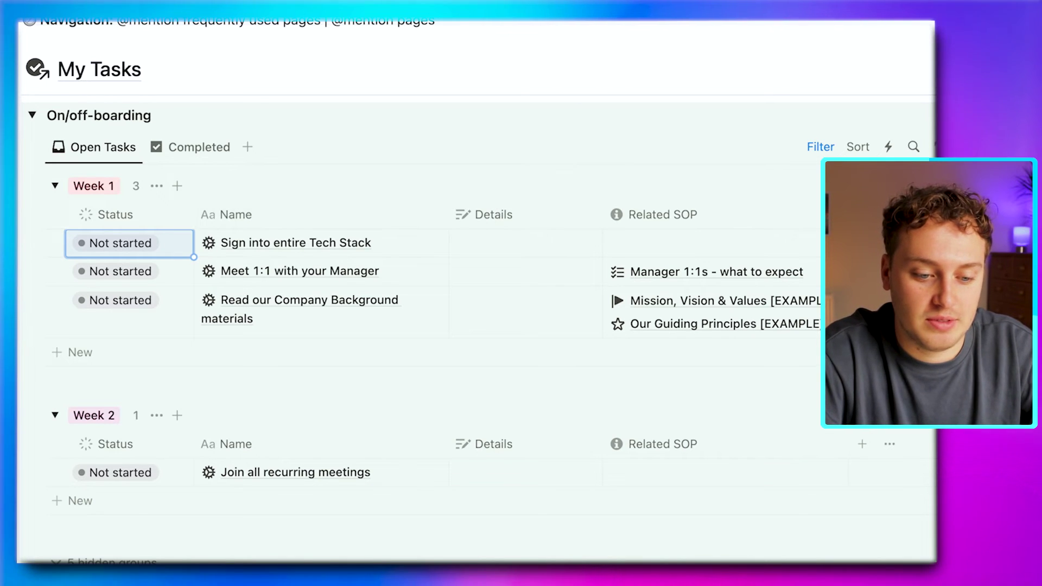
{"action": "mouse_move", "coordinate": [380, 242]}
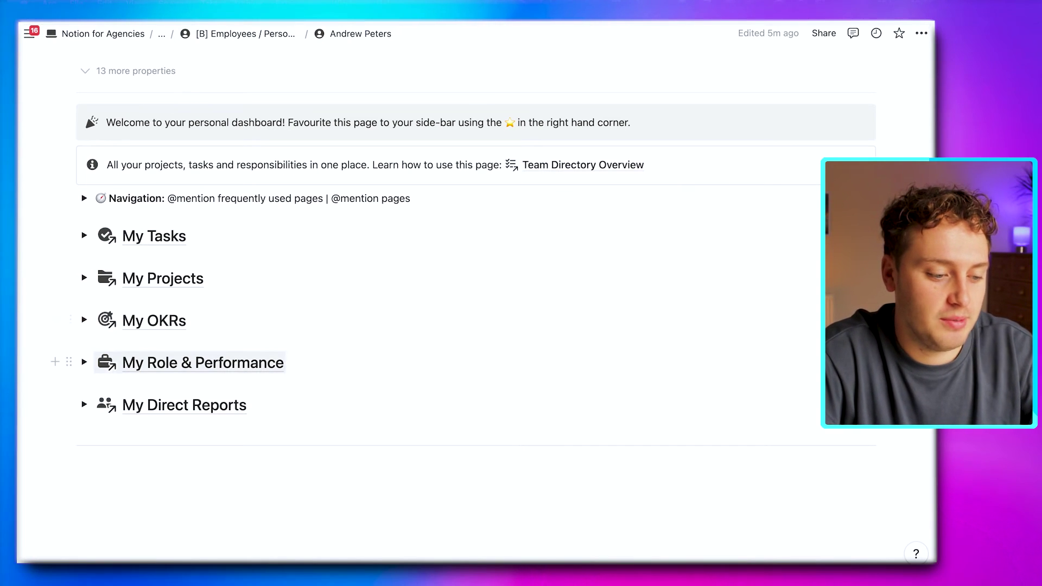
{"action": "scroll", "coordinate": [206, 362], "scroll_direction": "down", "scroll_amount": 1}
{"action": "left_click", "coordinate": [85, 347]}
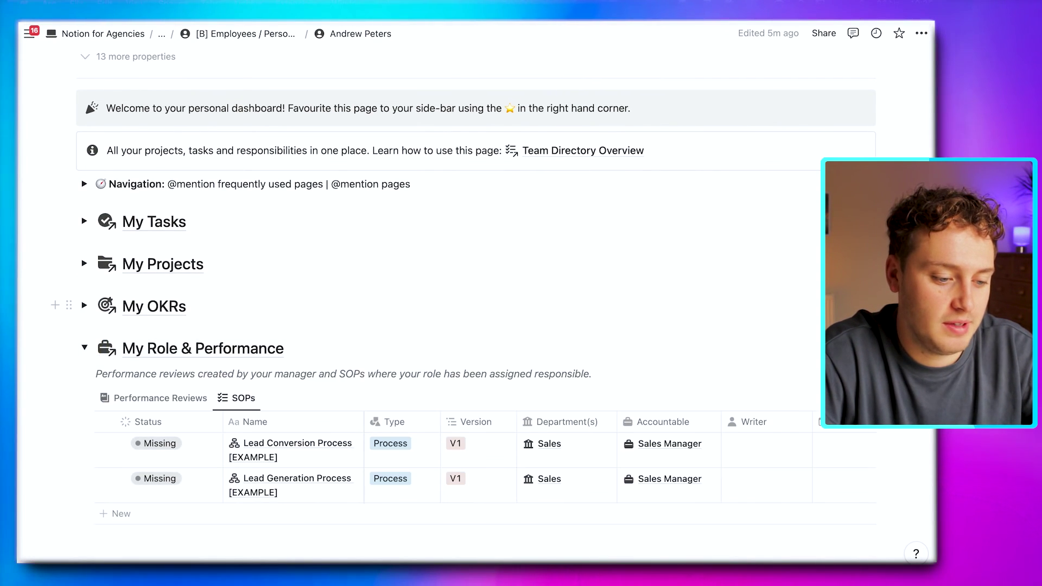
{"action": "scroll", "coordinate": [81, 325], "scroll_direction": "down", "scroll_amount": 3}
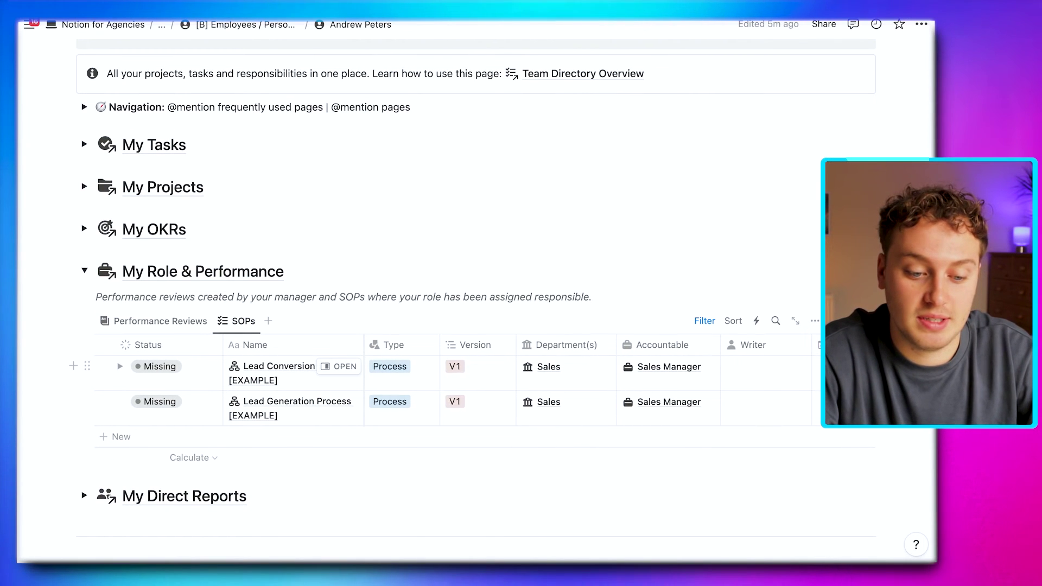
{"action": "scroll", "coordinate": [299, 369], "scroll_direction": "right", "scroll_amount": 2}
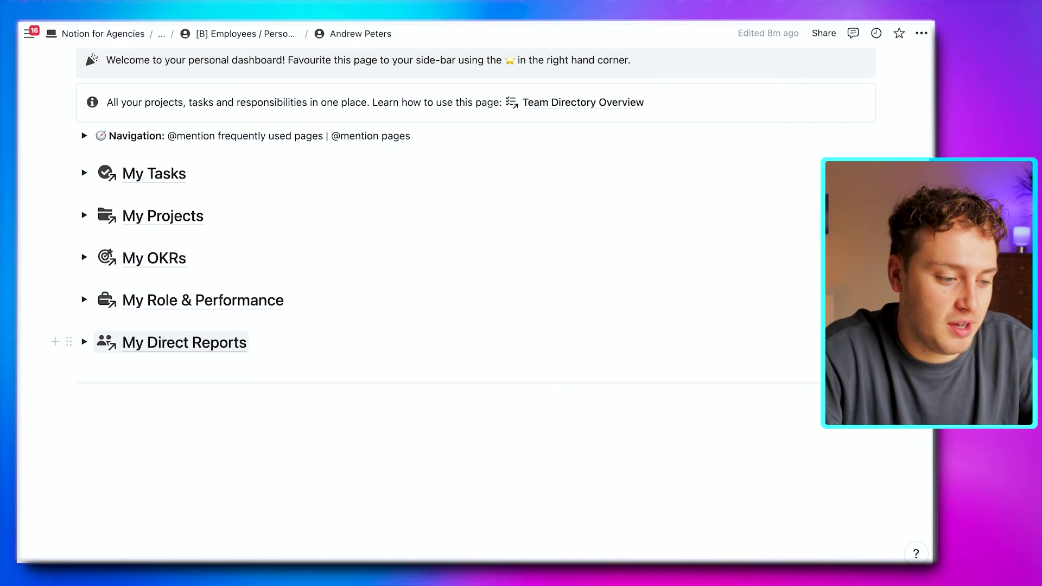
- Preview the direct report's dashboard tasks, then view their Onboarding Progress
{"action": "left_click", "coordinate": [84, 342]}
{"action": "scroll", "coordinate": [54, 299], "scroll_direction": "down", "scroll_amount": 3}
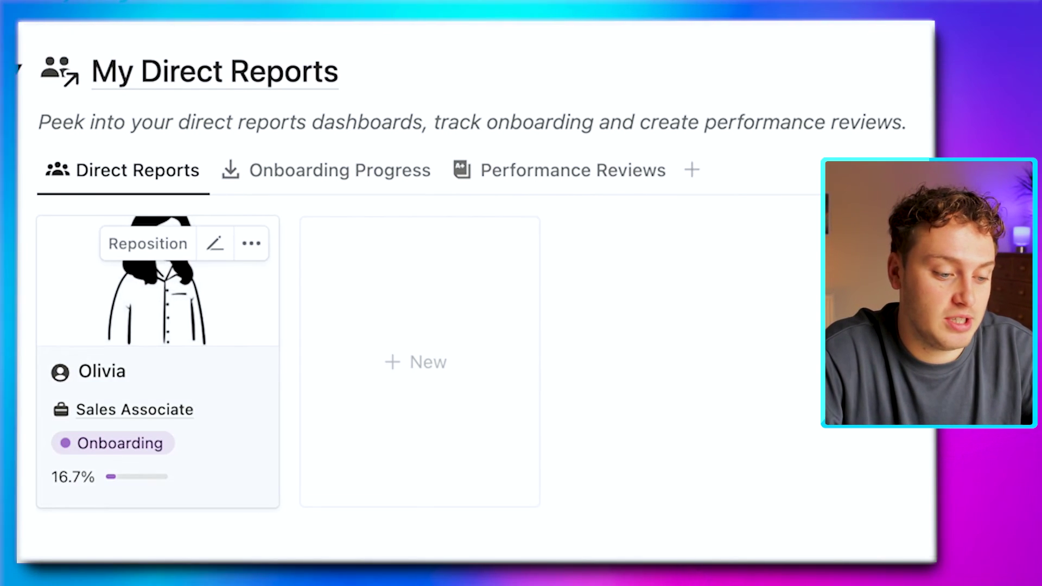
{"action": "left_click", "coordinate": [163, 303]}
{"action": "scroll", "coordinate": [476, 287], "scroll_direction": "down", "scroll_amount": 5}
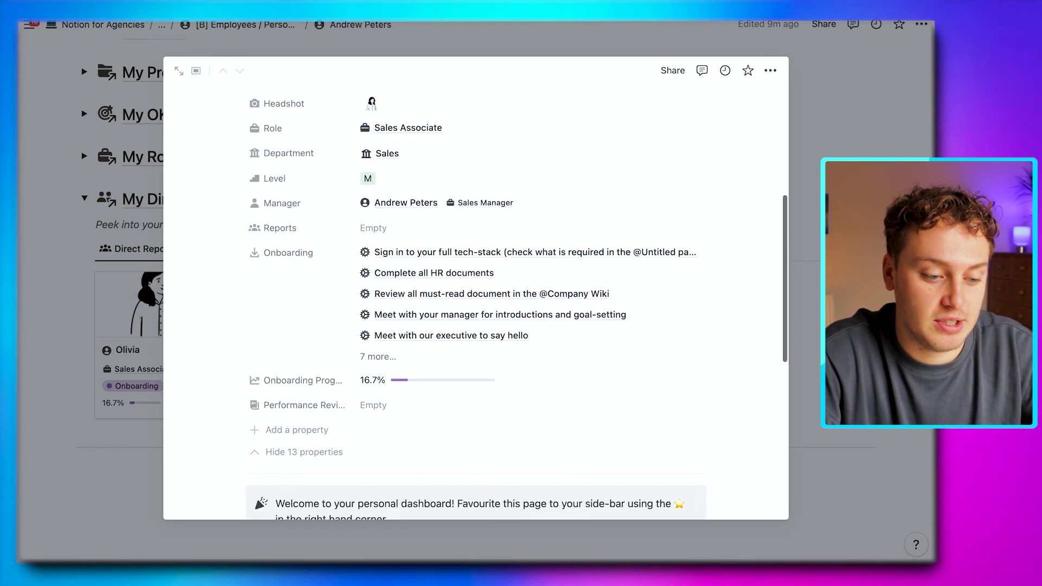
{"action": "scroll", "coordinate": [255, 272], "scroll_direction": "down", "scroll_amount": 7}
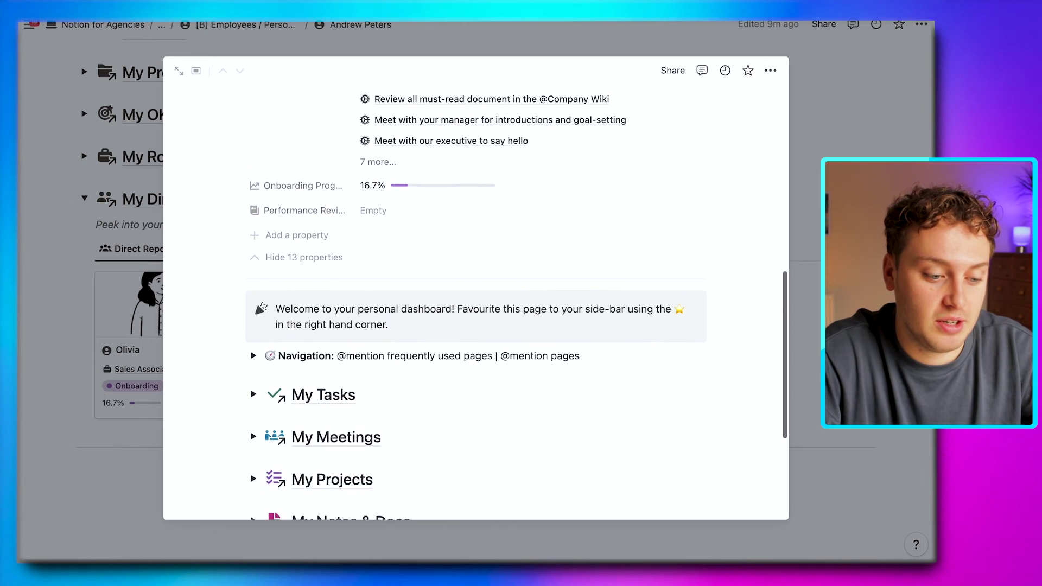
{"action": "left_click", "coordinate": [253, 188]}
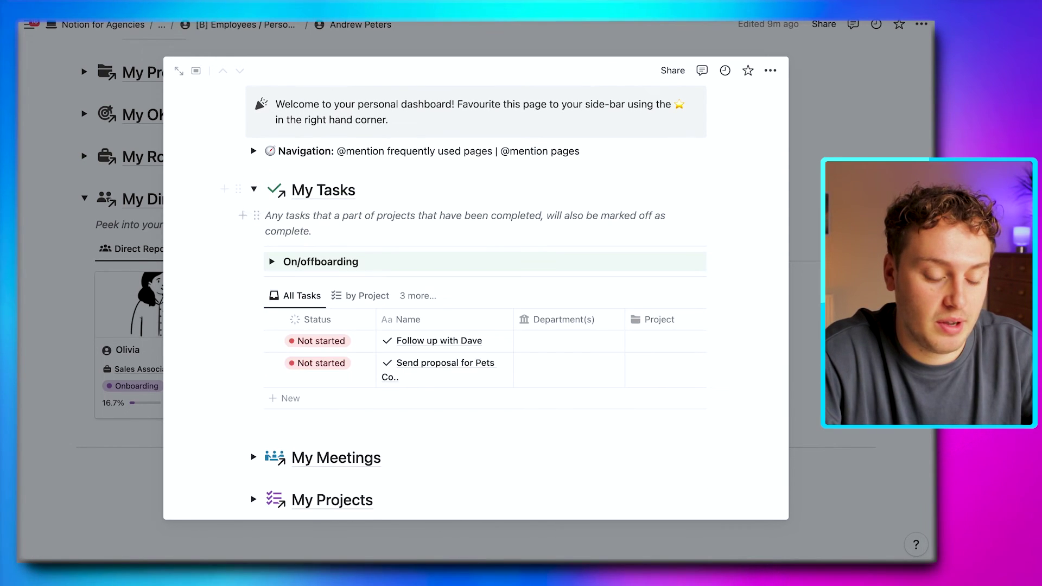
{"action": "scroll", "coordinate": [472, 304], "scroll_direction": "down", "scroll_amount": 1}
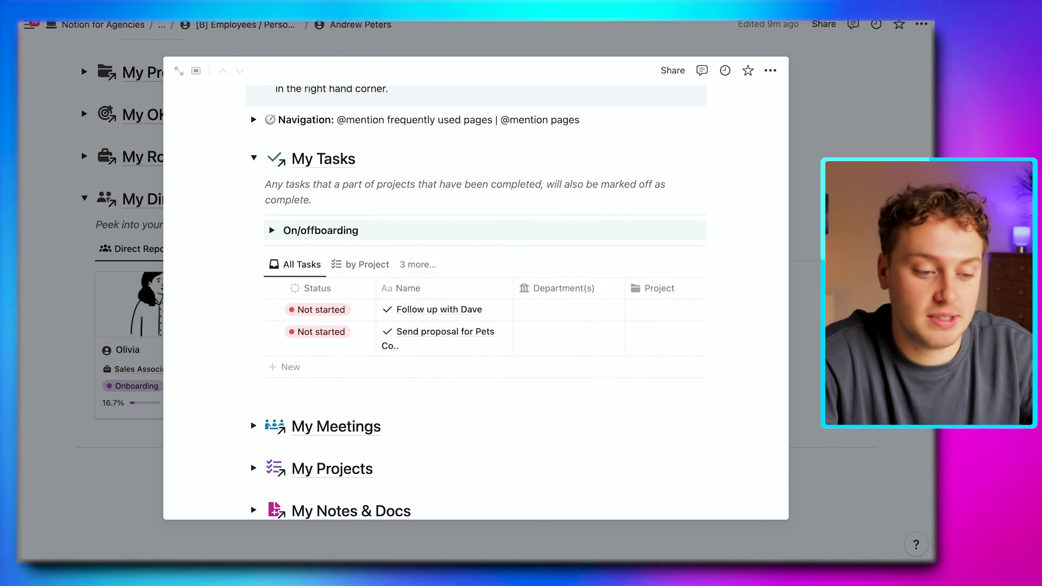
{"action": "key", "text": "Escape"}
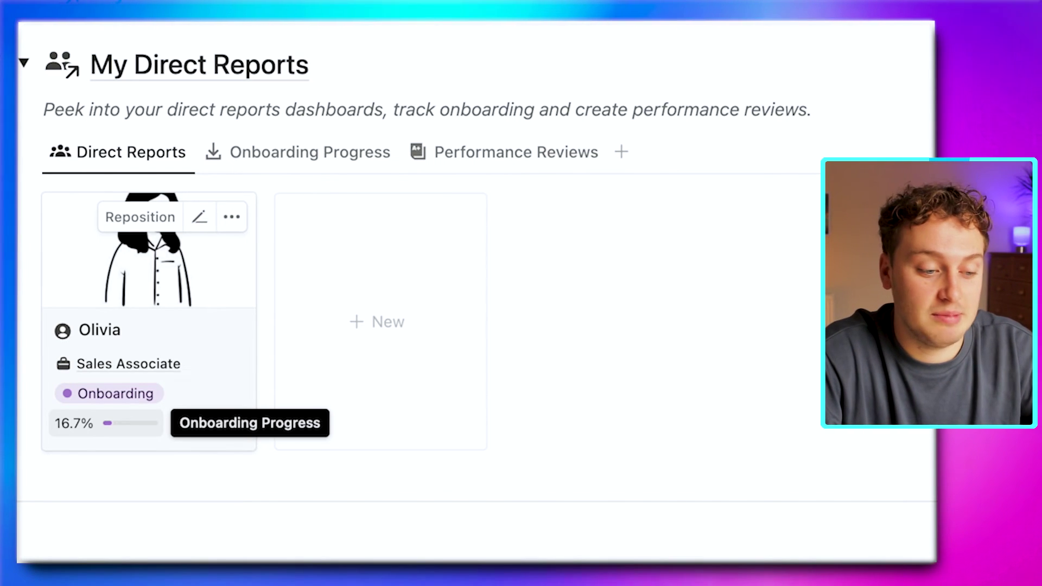
{"action": "left_click", "coordinate": [278, 149]}
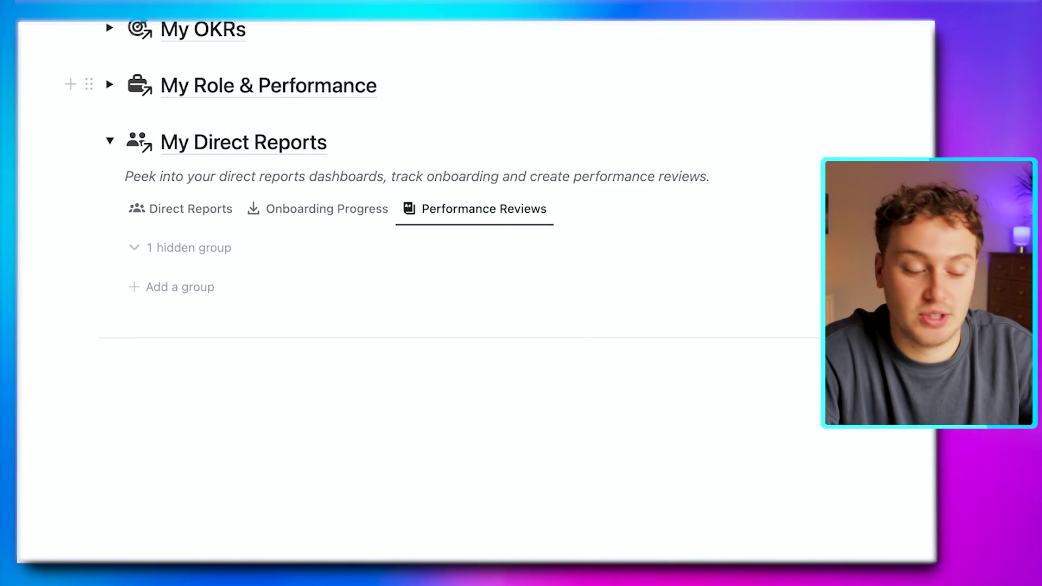
- Group reviews under the direct report and add a new Performance Review
{"action": "left_click", "coordinate": [171, 289]}
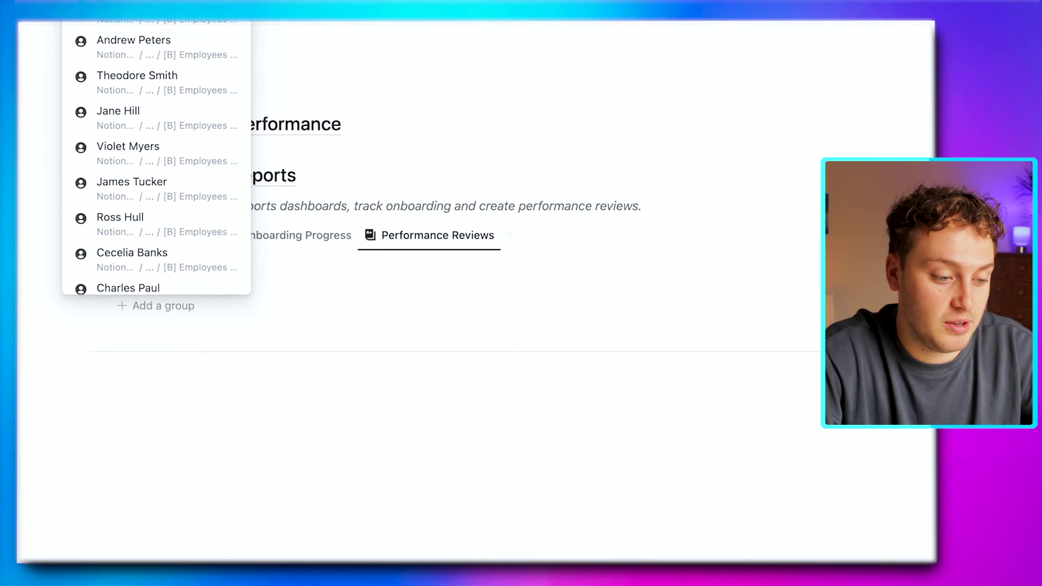
{"action": "left_click", "coordinate": [93, 85]}
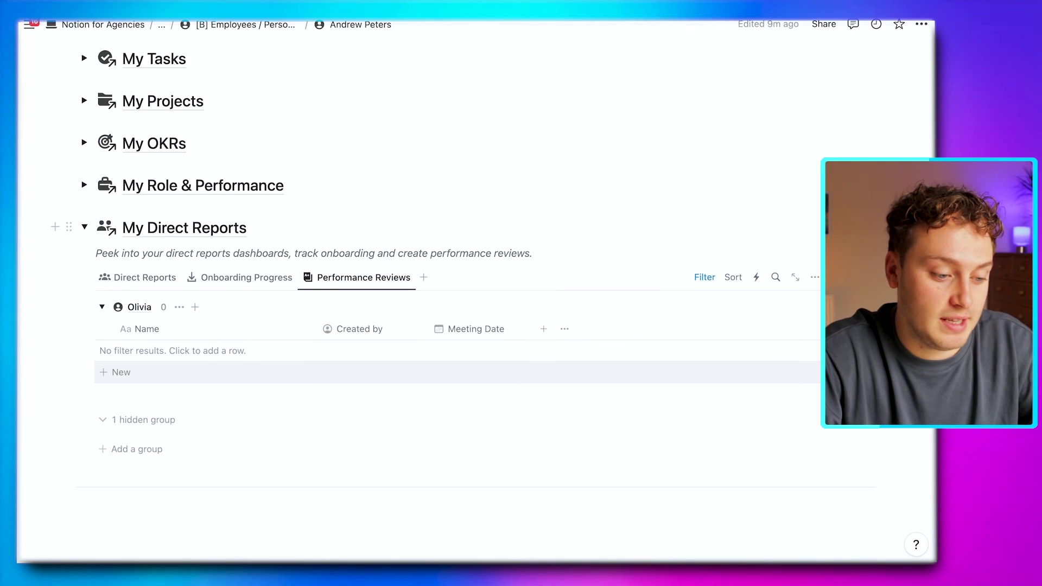
{"action": "left_click", "coordinate": [140, 375]}
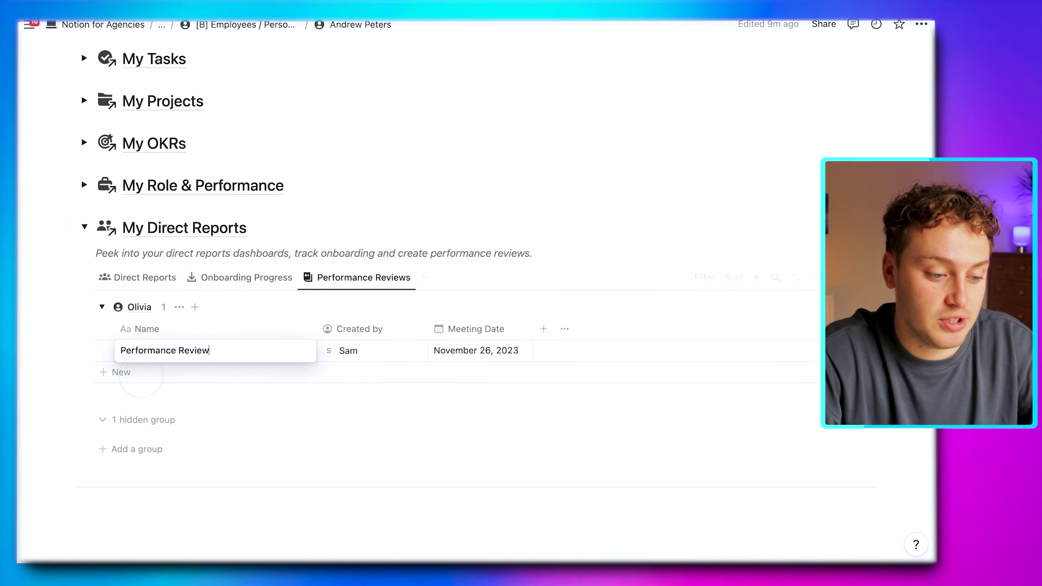
{"action": "left_click", "coordinate": [258, 317]}
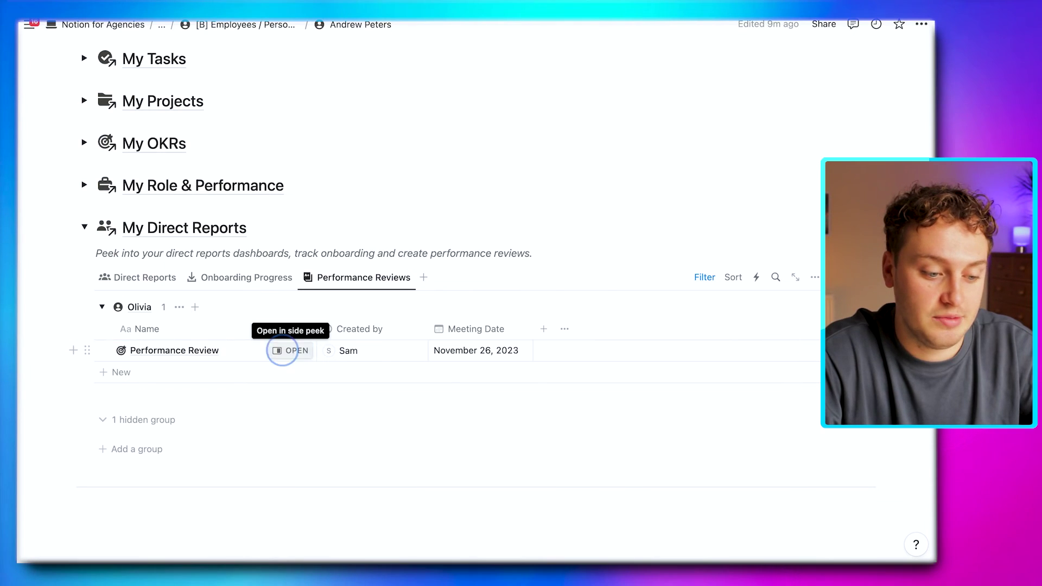
- Open the new Performance Review in side peek, read through it, and close it
{"action": "left_click", "coordinate": [282, 351]}
{"action": "scroll", "coordinate": [754, 273], "scroll_direction": "down", "scroll_amount": 4}
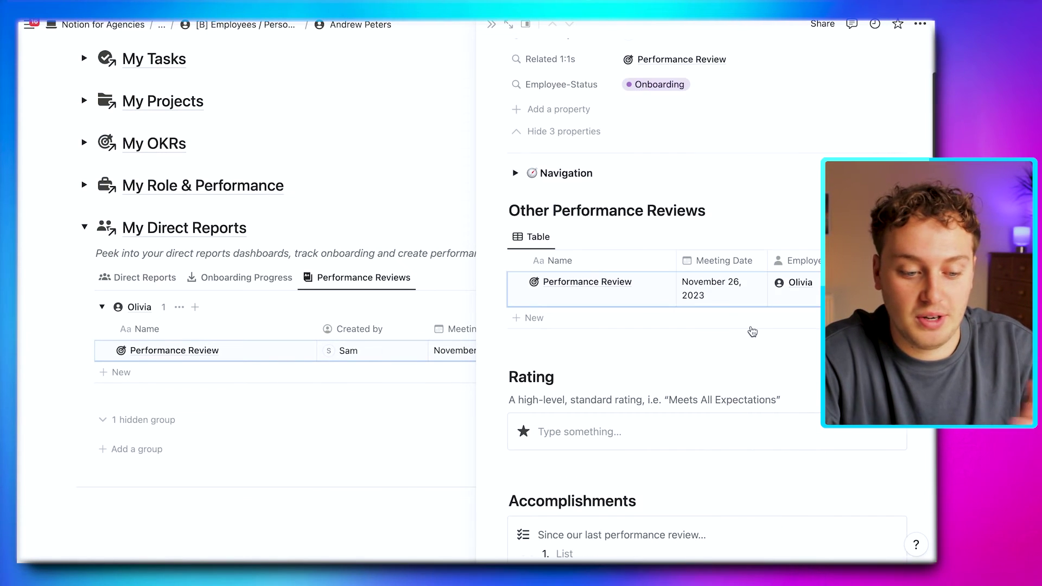
{"action": "scroll", "coordinate": [753, 273], "scroll_direction": "up", "scroll_amount": 4}
{"action": "scroll", "coordinate": [754, 274], "scroll_direction": "down", "scroll_amount": 5}
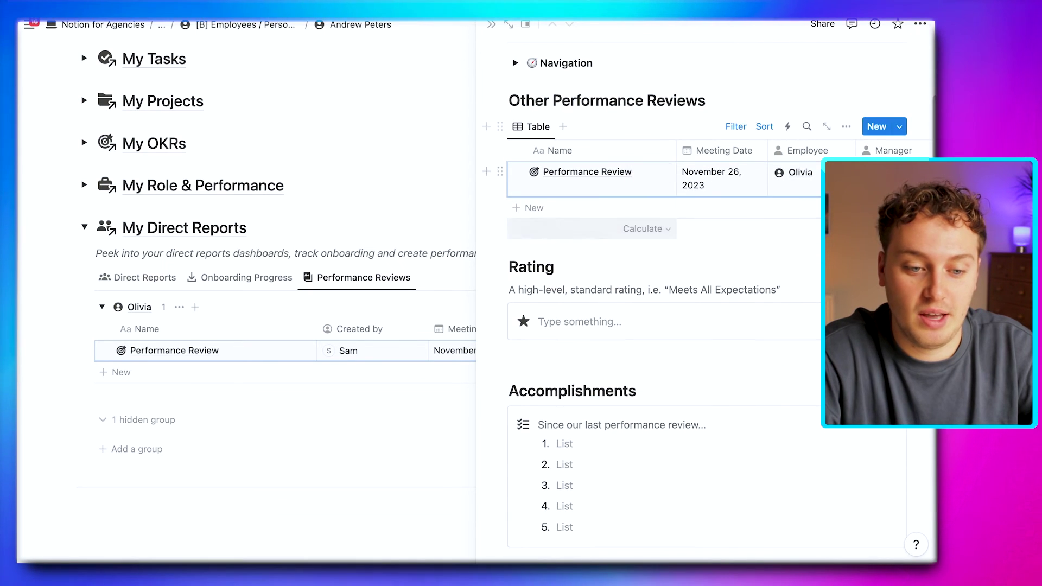
{"action": "scroll", "coordinate": [753, 248], "scroll_direction": "down", "scroll_amount": 7}
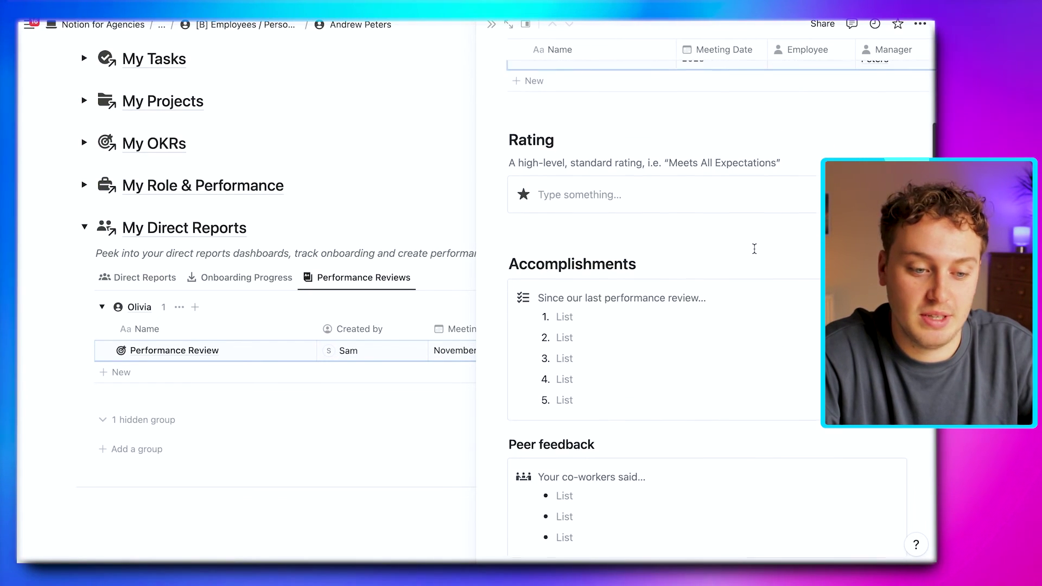
{"action": "scroll", "coordinate": [754, 249], "scroll_direction": "down", "scroll_amount": 9}
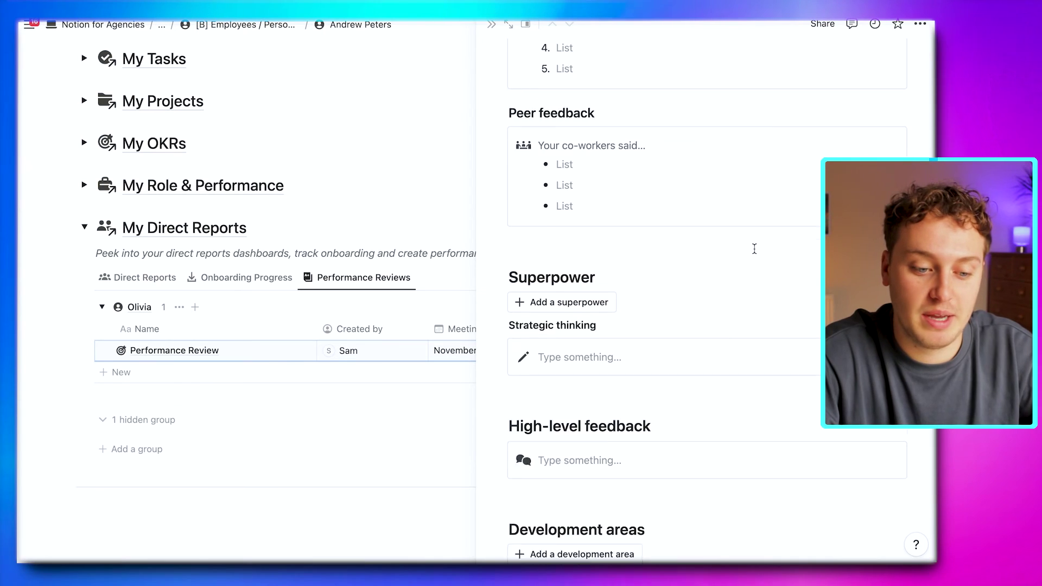
{"action": "scroll", "coordinate": [754, 249], "scroll_direction": "down", "scroll_amount": 10}
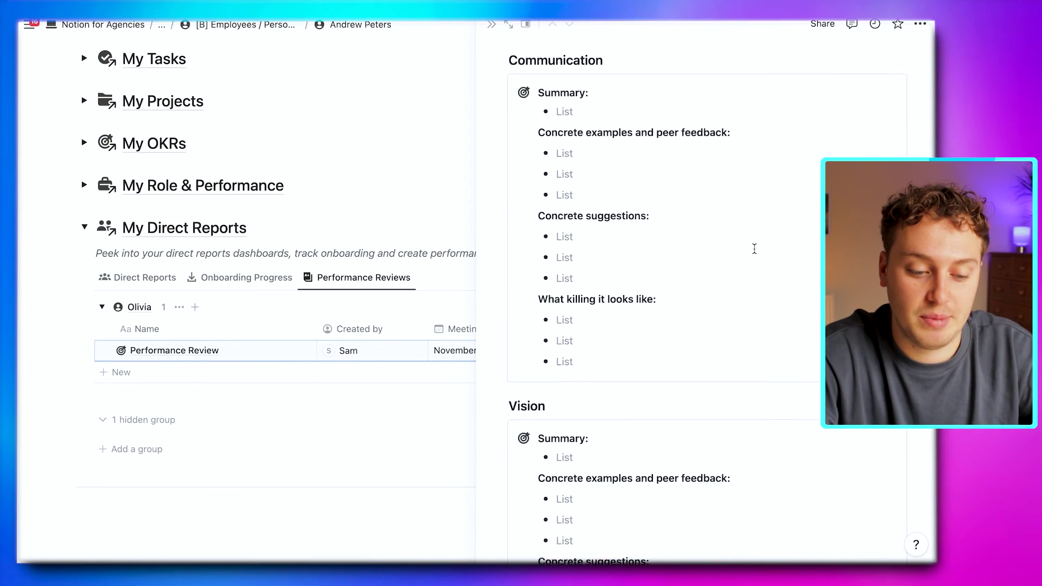
{"action": "scroll", "coordinate": [753, 248], "scroll_direction": "up", "scroll_amount": 20}
{"action": "scroll", "coordinate": [753, 248], "scroll_direction": "up", "scroll_amount": 5}
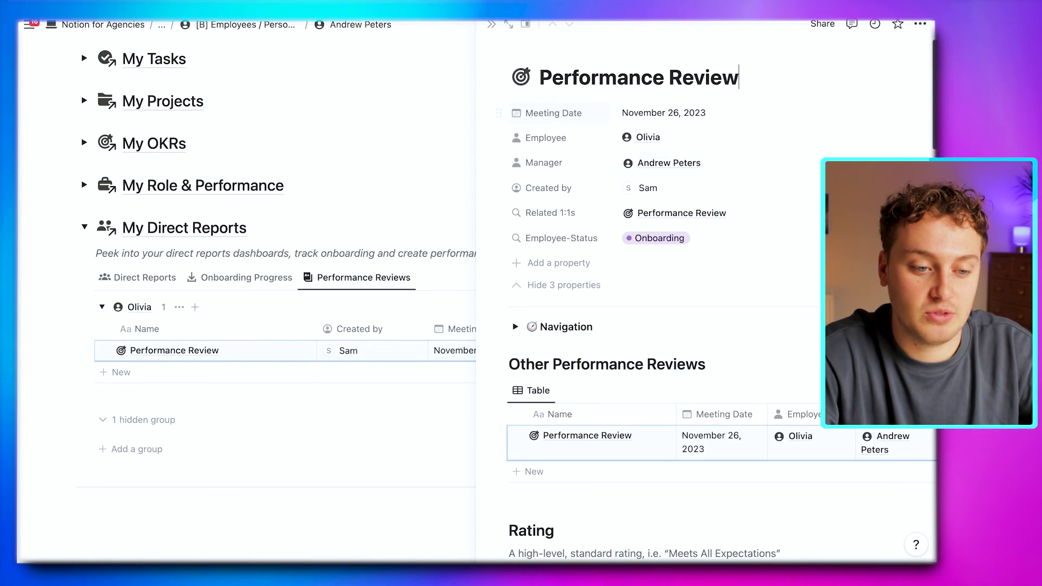
{"action": "left_click", "coordinate": [491, 24]}
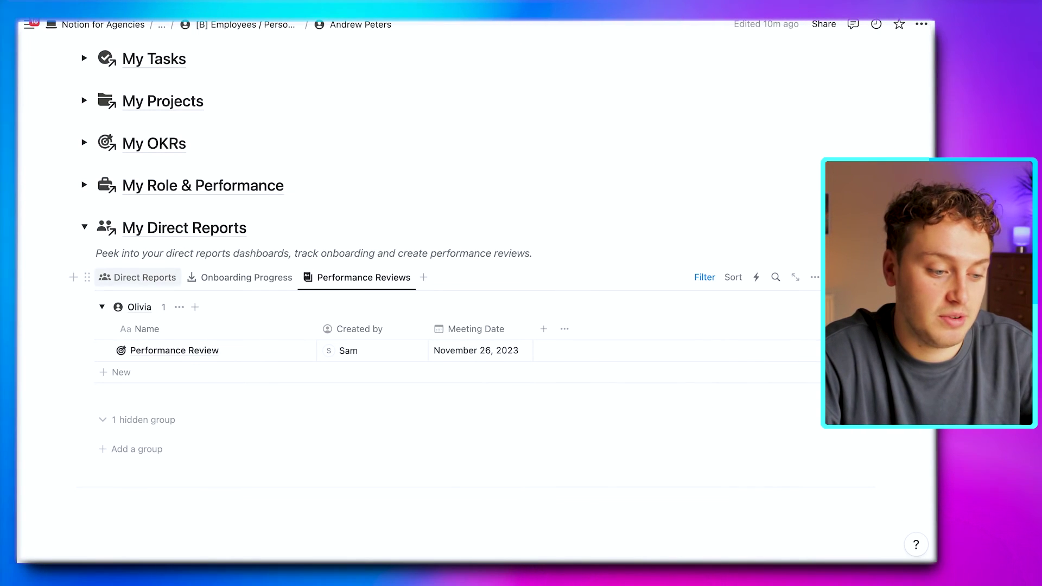
- Open the new hire's page in full from Direct Reports and expand My Role & Performance
{"action": "left_click", "coordinate": [139, 278]}
{"action": "left_click", "coordinate": [179, 346]}
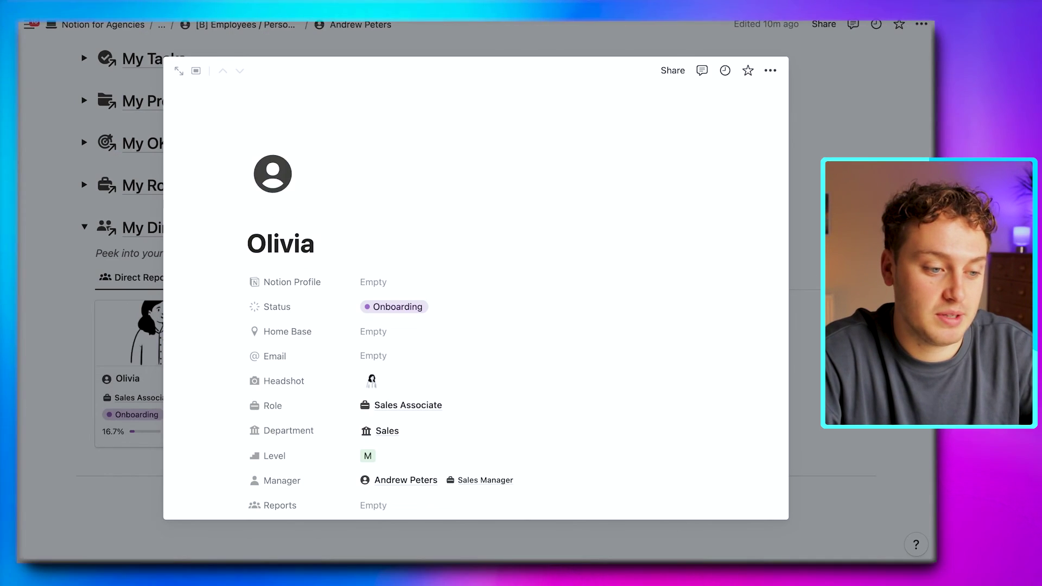
{"action": "left_click", "coordinate": [179, 71]}
{"action": "scroll", "coordinate": [84, 379], "scroll_direction": "down", "scroll_amount": 15}
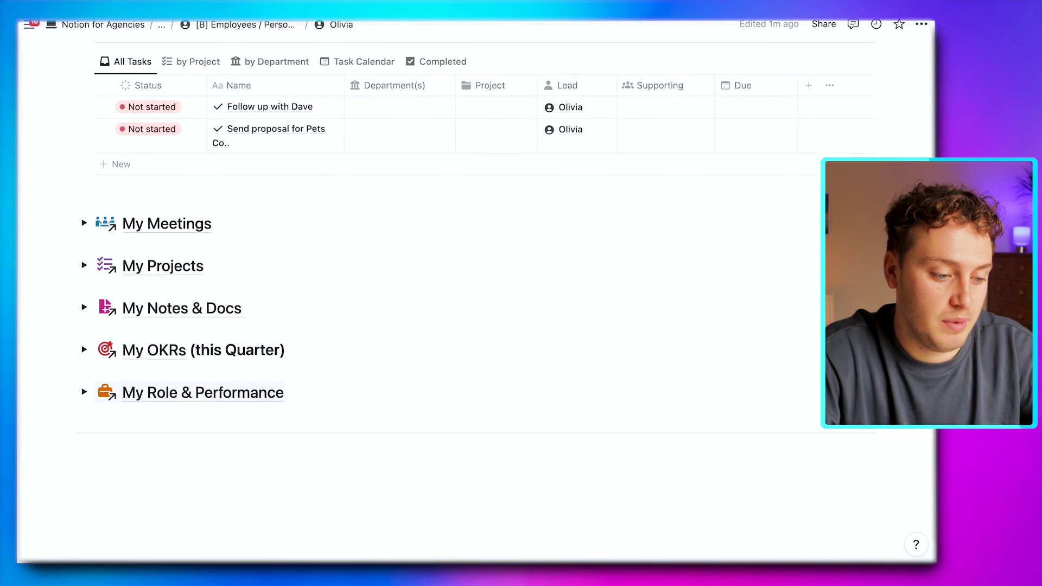
{"action": "left_click", "coordinate": [85, 390]}
{"action": "scroll", "coordinate": [382, 320], "scroll_direction": "down", "scroll_amount": 3}
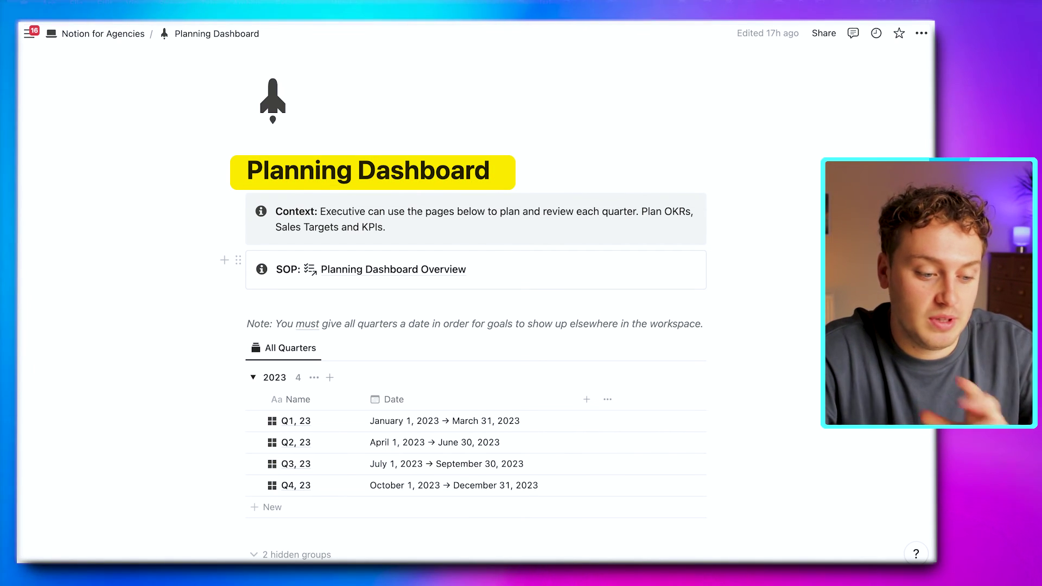
- Open Q4, 23 as a full page, hide 3 properties and scroll to OKRs
{"action": "scroll", "coordinate": [509, 308], "scroll_direction": "down", "scroll_amount": 2}
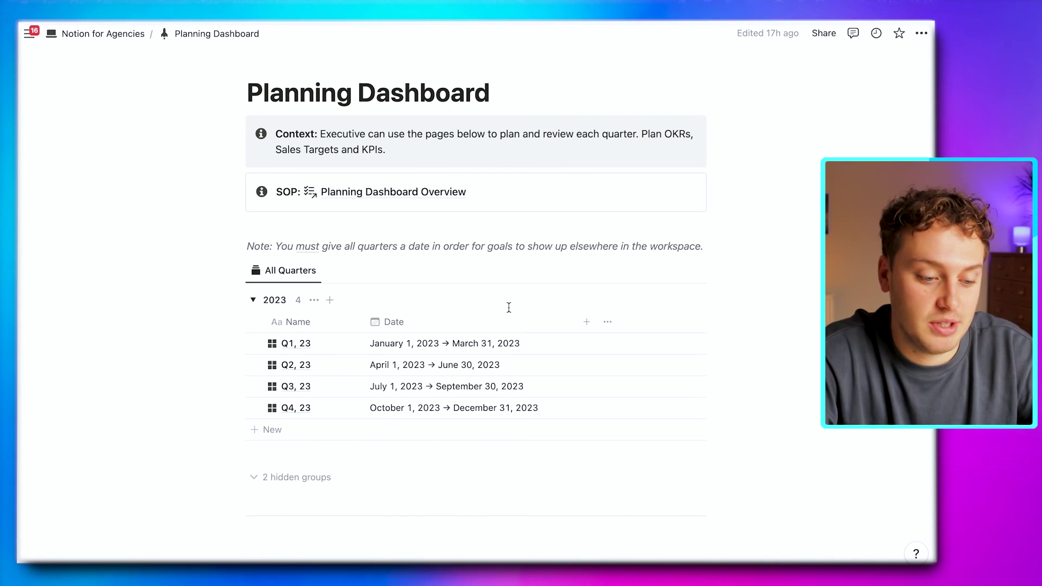
{"action": "scroll", "coordinate": [461, 304], "scroll_direction": "down", "scroll_amount": 2}
{"action": "left_click", "coordinate": [340, 348]}
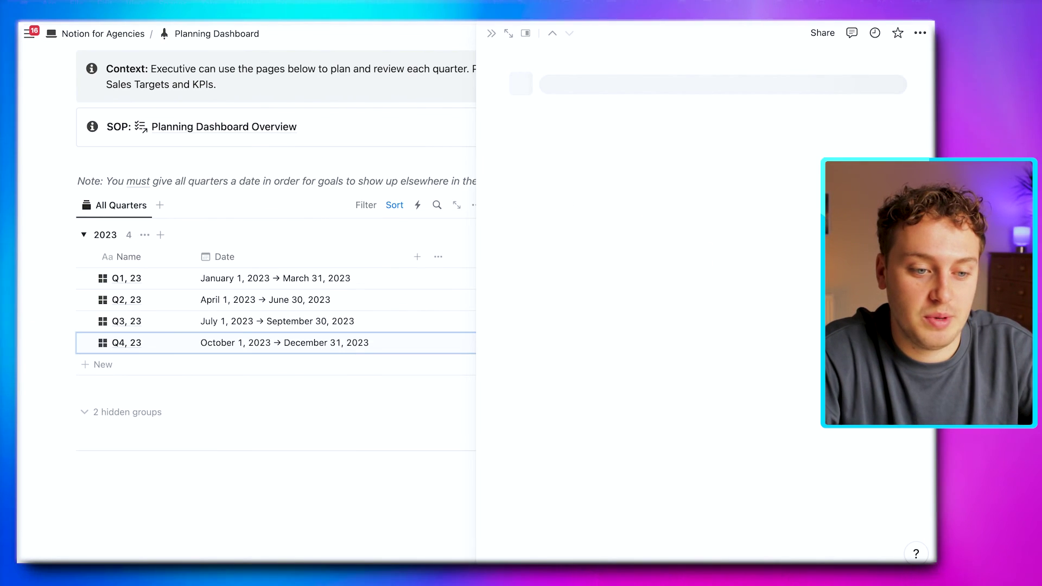
{"action": "left_click", "coordinate": [508, 33]}
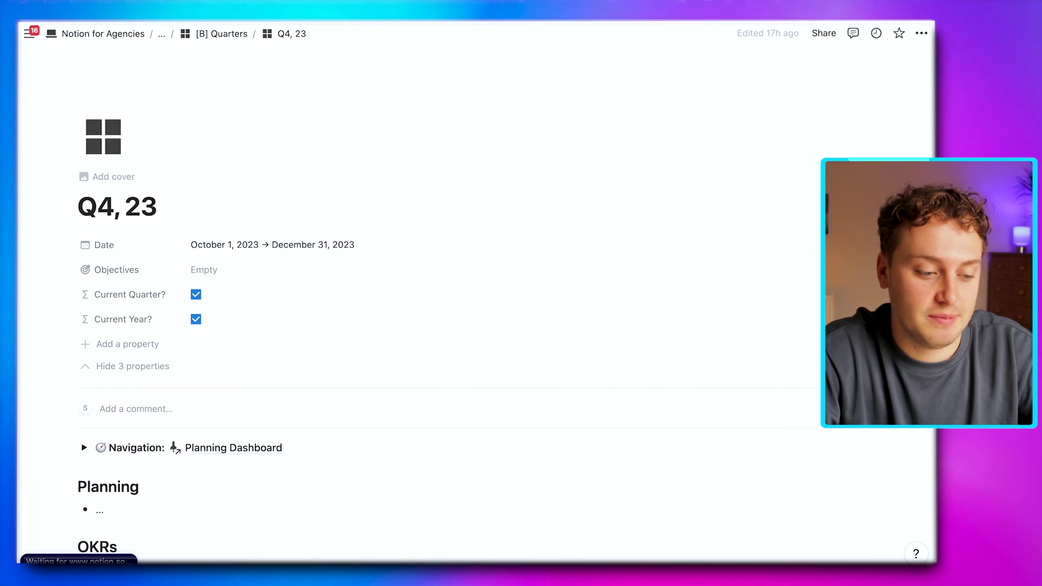
{"action": "left_click", "coordinate": [133, 366]}
{"action": "scroll", "coordinate": [378, 285], "scroll_direction": "down", "scroll_amount": 5}
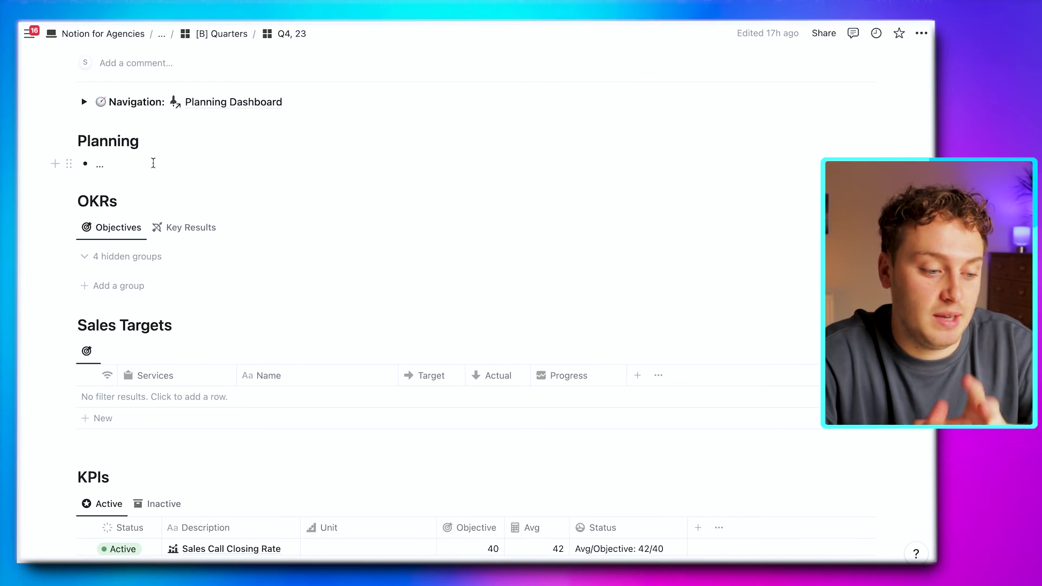
{"action": "scroll", "coordinate": [254, 193], "scroll_direction": "down", "scroll_amount": 1}
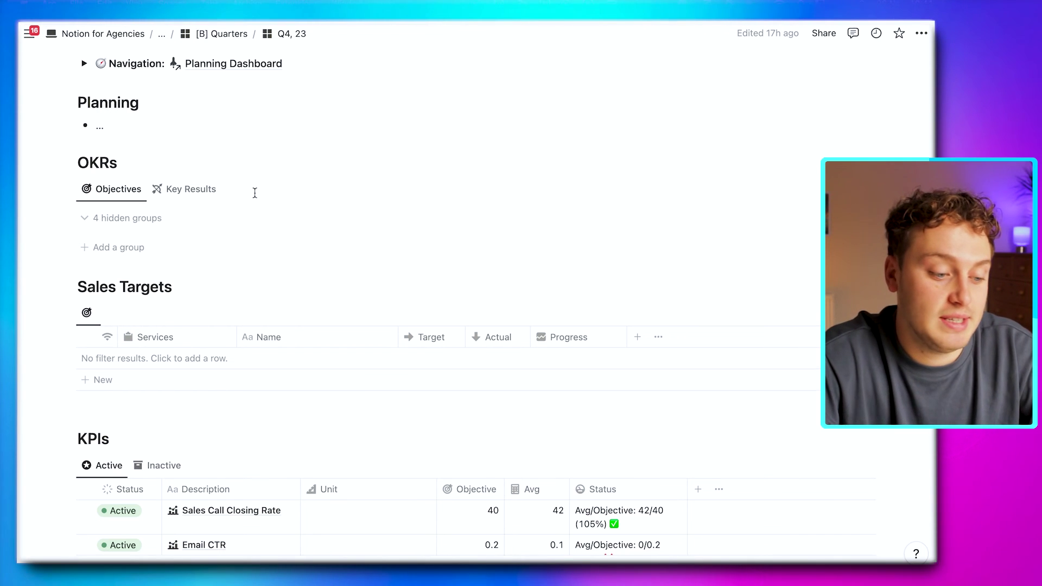
{"action": "scroll", "coordinate": [361, 211], "scroll_direction": "down", "scroll_amount": 2}
{"action": "scroll", "coordinate": [361, 211], "scroll_direction": "up", "scroll_amount": 1}
{"action": "scroll", "coordinate": [360, 211], "scroll_direction": "down", "scroll_amount": 1}
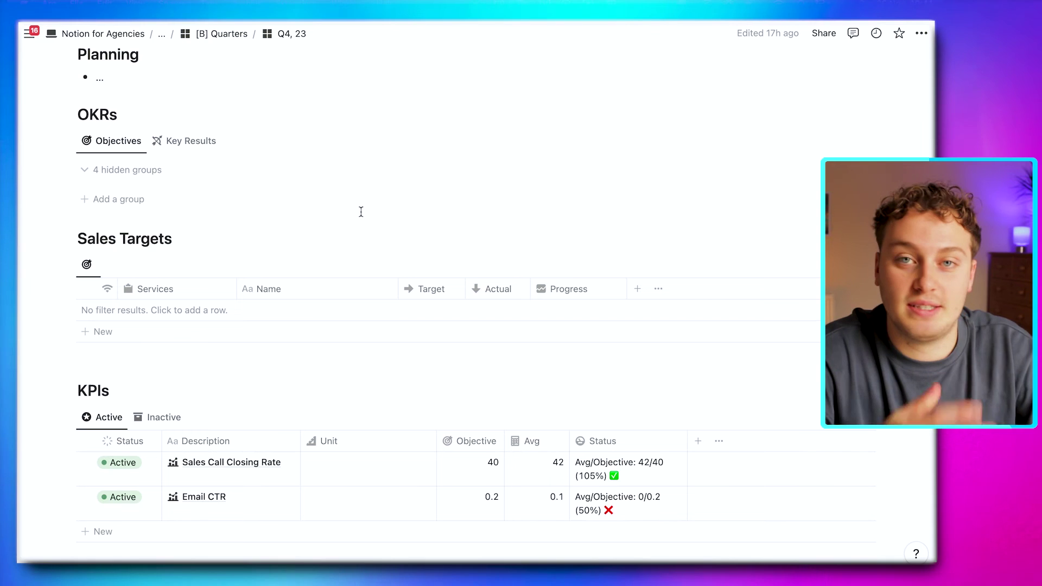
- Add the objective 'Increase Quarterly Revenue by 10%' with Target Deadline December 31, 2023
{"action": "left_click", "coordinate": [392, 229]}
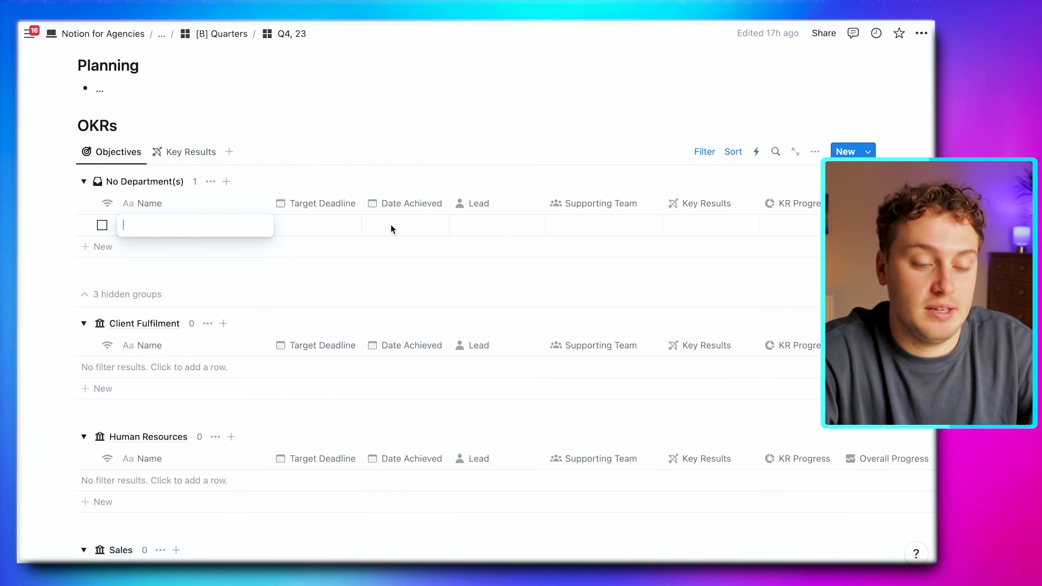
{"action": "type", "text": "Increase Quarterly Revenue by "}
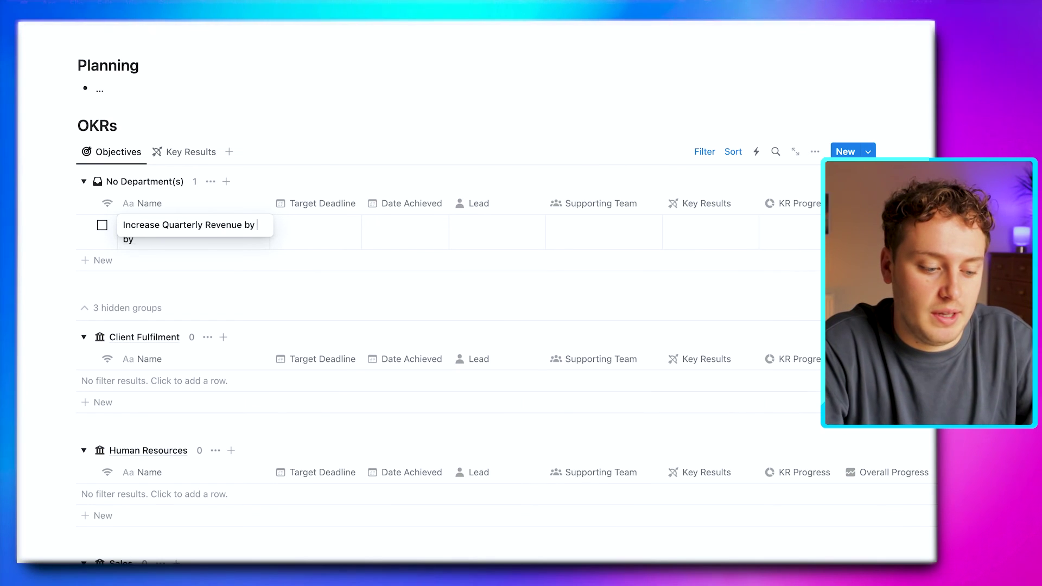
{"action": "type", "text": "10%"}
{"action": "key", "text": "Escape"}
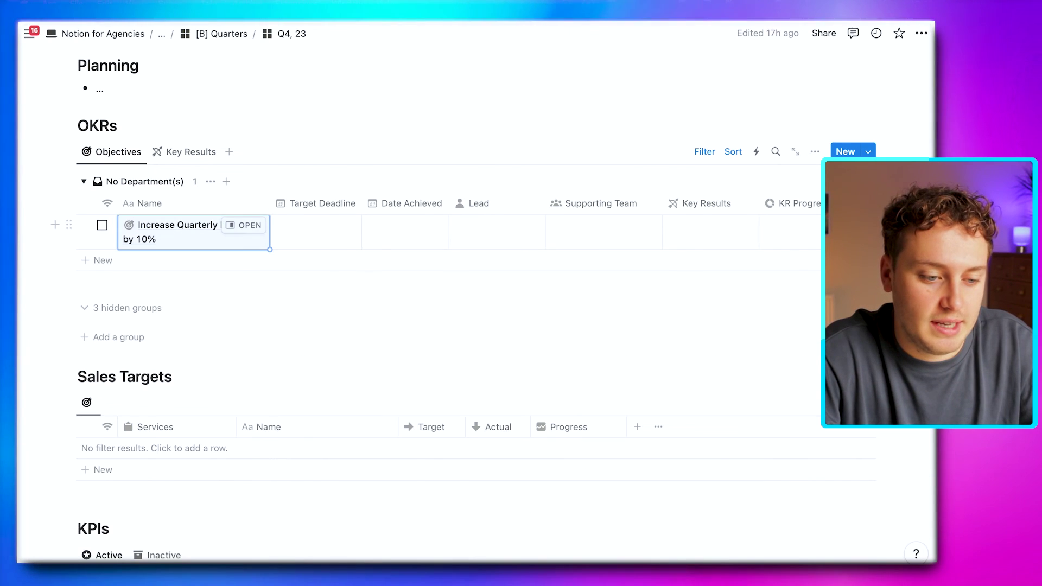
{"action": "left_click", "coordinate": [322, 236]}
{"action": "left_click", "coordinate": [420, 255]}
{"action": "left_click", "coordinate": [420, 255]}
{"action": "left_click", "coordinate": [403, 255]}
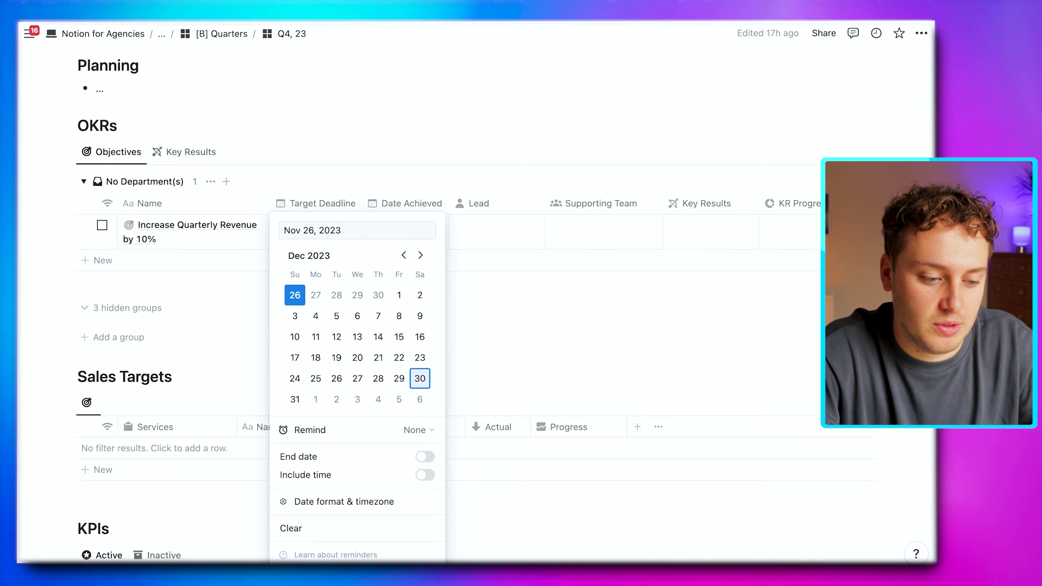
{"action": "left_click", "coordinate": [295, 399]}
{"action": "left_click", "coordinate": [548, 314]}
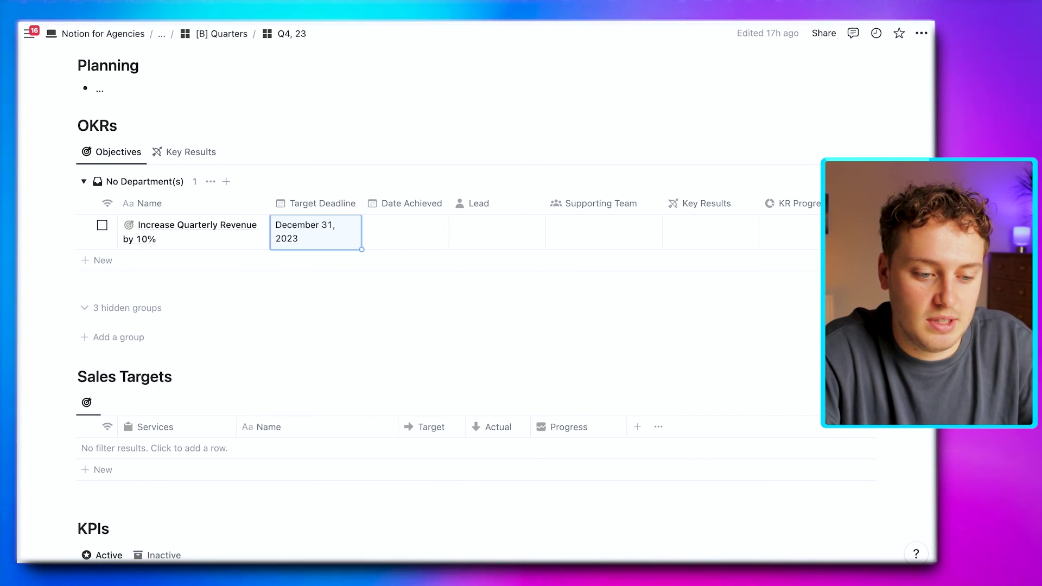
- Make the Chief Sales Officer Lead and add the Sales Manager to the Supporting Team
{"action": "left_click", "coordinate": [514, 230]}
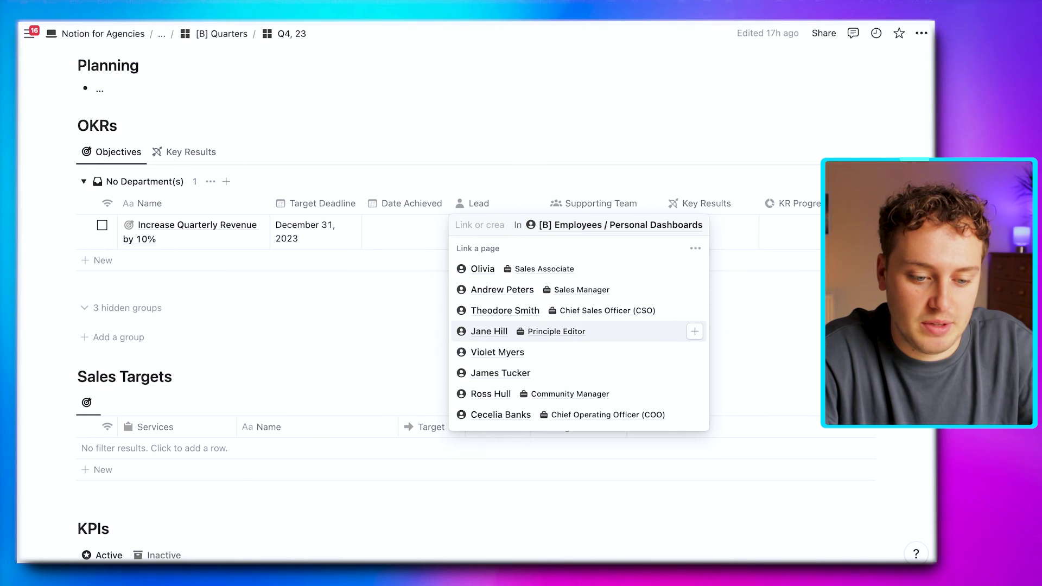
{"action": "left_click", "coordinate": [694, 311]}
{"action": "left_click", "coordinate": [756, 304]}
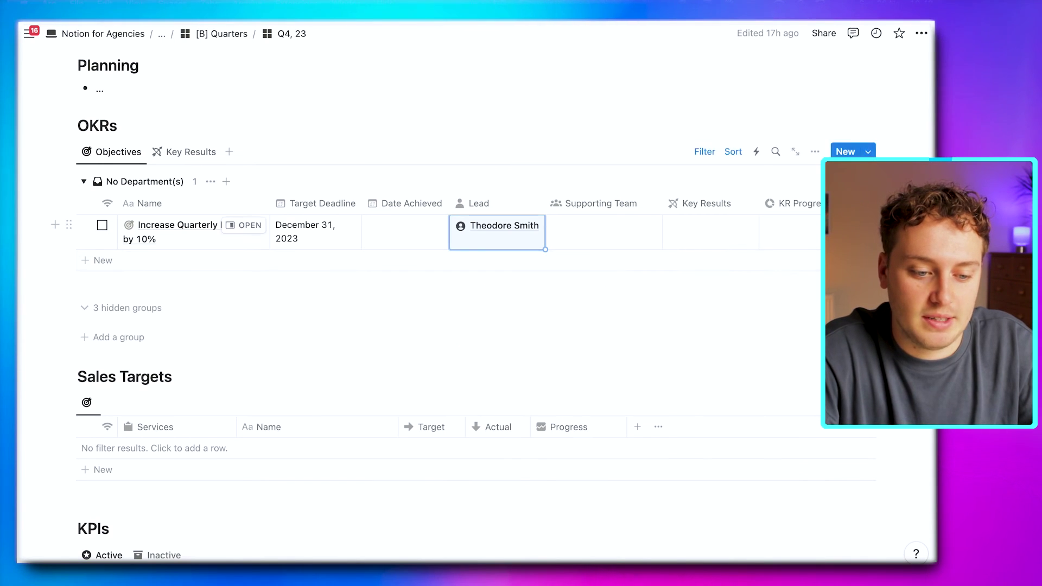
{"action": "left_click", "coordinate": [602, 230]}
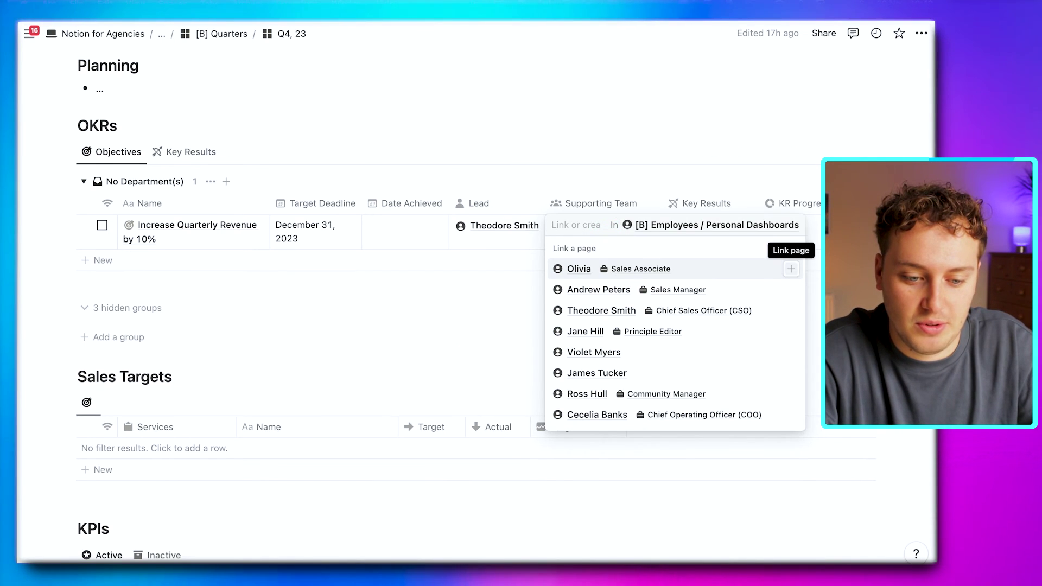
{"action": "left_click", "coordinate": [791, 289]}
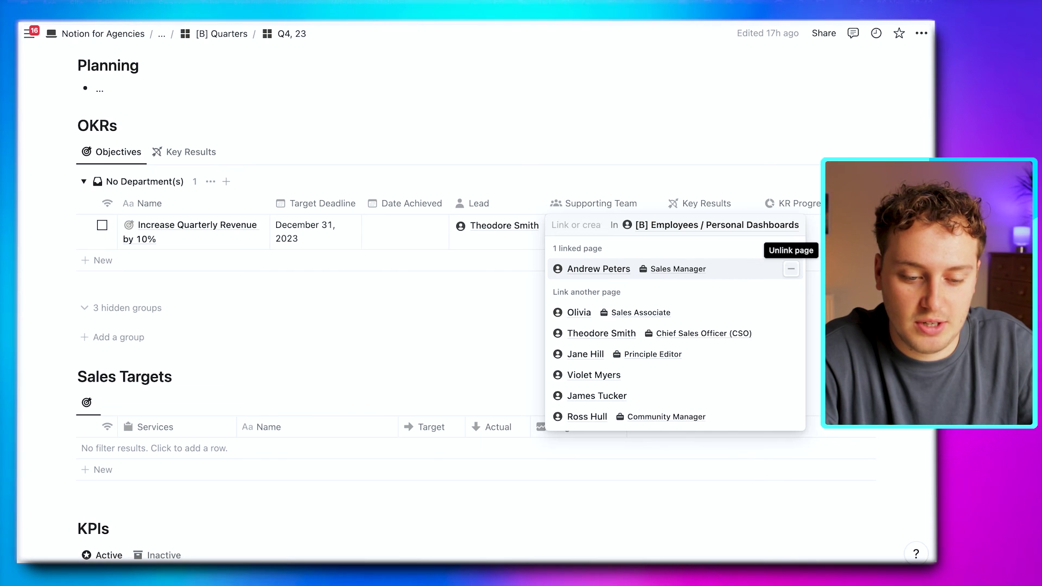
{"action": "key", "text": "Escape"}
- Open the objective's page and start a key result named 'Record £'
{"action": "left_click", "coordinate": [246, 231]}
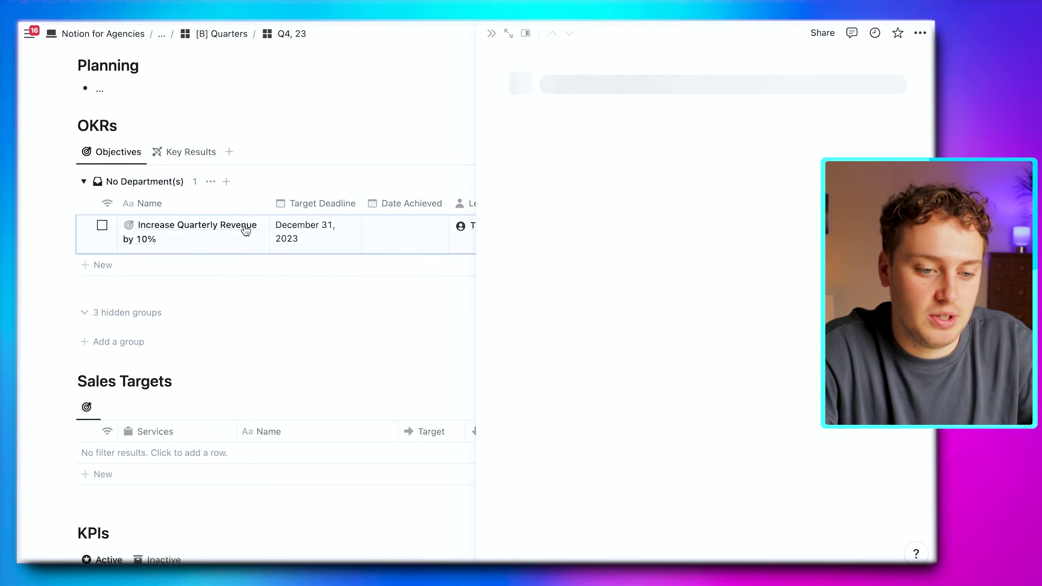
{"action": "scroll", "coordinate": [751, 318], "scroll_direction": "down", "scroll_amount": 3}
{"action": "scroll", "coordinate": [751, 318], "scroll_direction": "down", "scroll_amount": 5}
{"action": "left_click", "coordinate": [570, 259]}
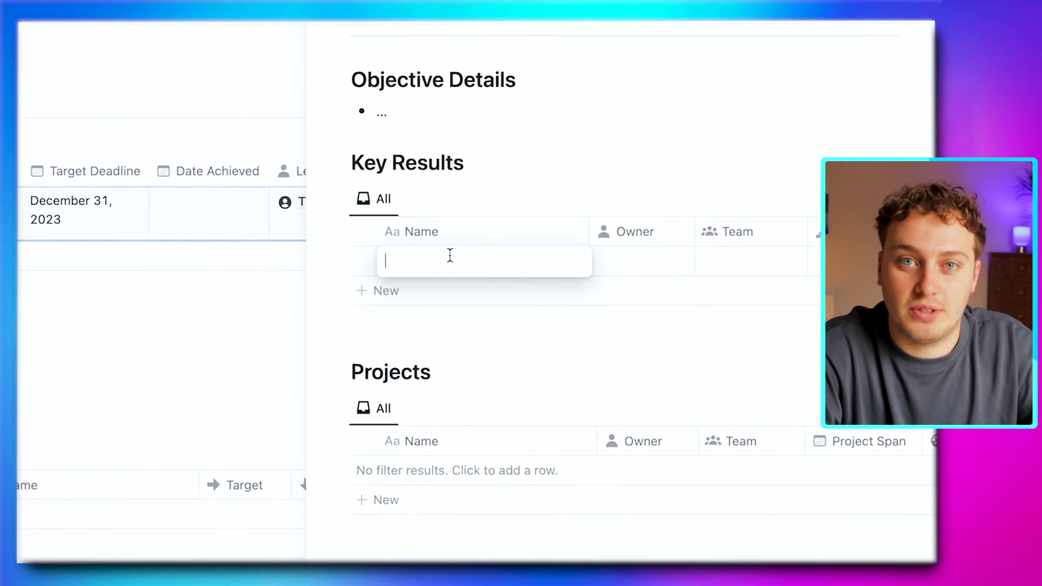
{"action": "type", "text": "Record £"}
- Rename the key result to 'Record £10,000 sales for a particular product' with Sales Manager as Owner
{"action": "key", "text": "BackSpace"}
{"action": "key", "text": "BackSpace"}
{"action": "type", "text": "10"}
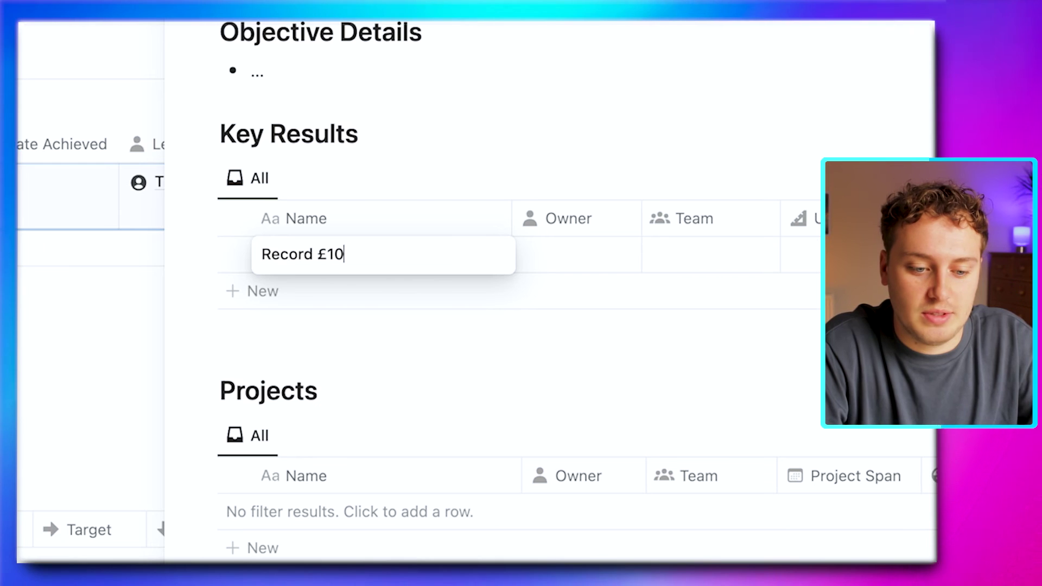
{"action": "type", "text": ",000 sales for a"}
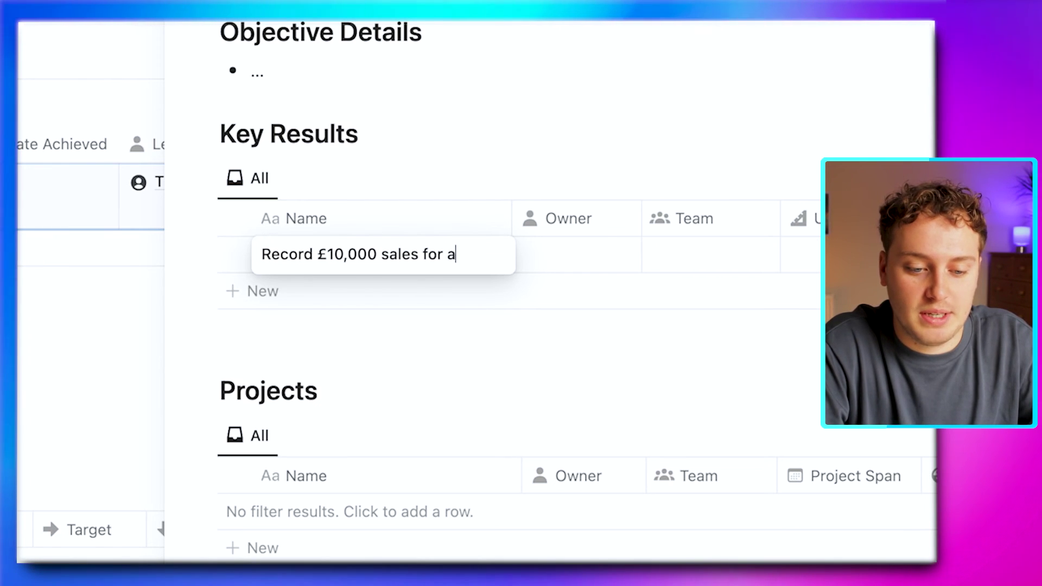
{"action": "type", "text": " particular product"}
{"action": "key", "text": "Escape"}
{"action": "left_click", "coordinate": [554, 270]}
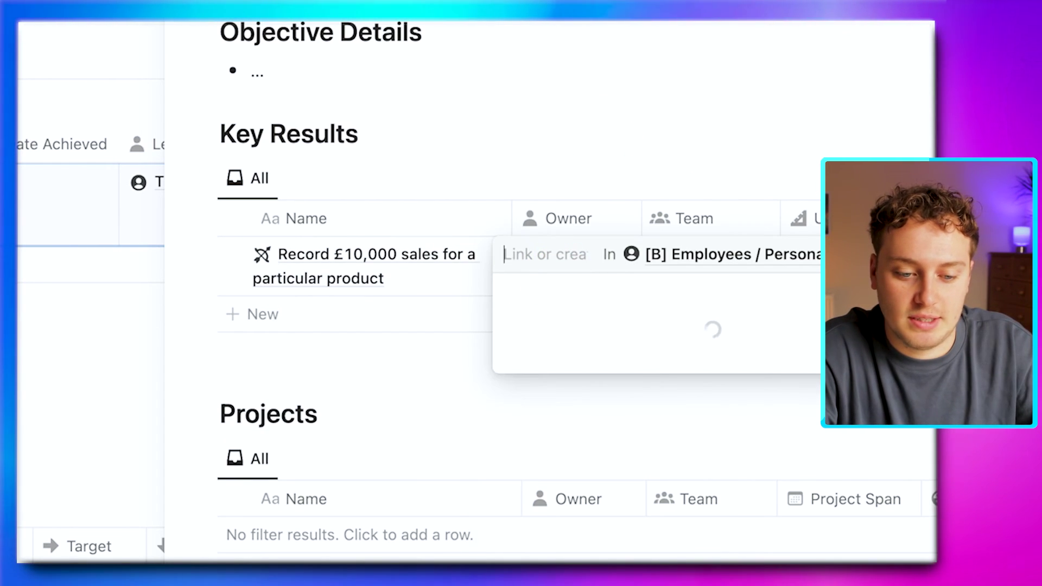
{"action": "left_click", "coordinate": [583, 364]}
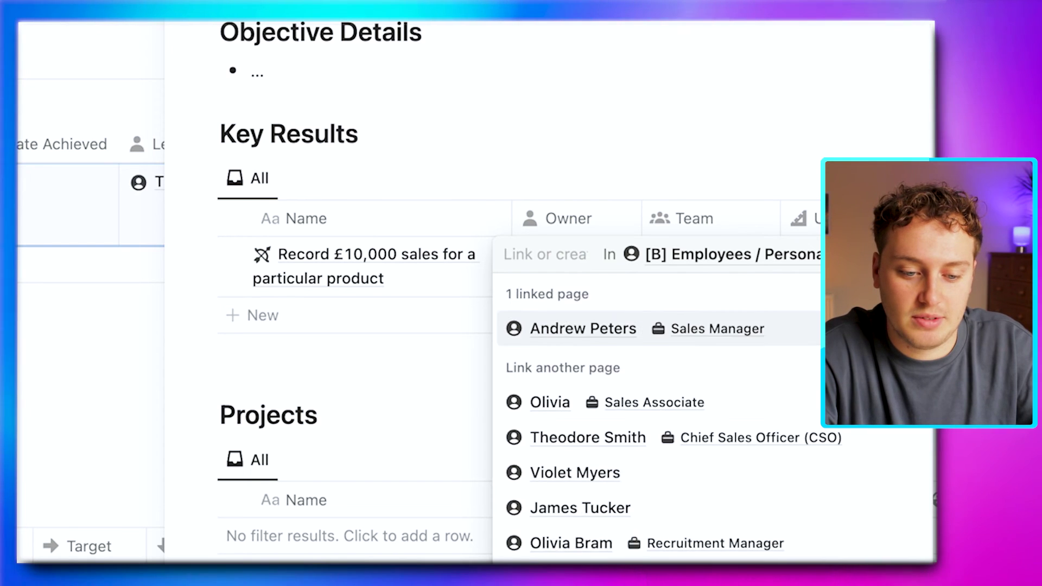
{"action": "left_click", "coordinate": [620, 166]}
- Set the key result's Unit to 'Sales in Produce', Current to 2000 and Target to 10,000, then close the peek
{"action": "scroll", "coordinate": [685, 274], "scroll_direction": "right", "scroll_amount": 5}
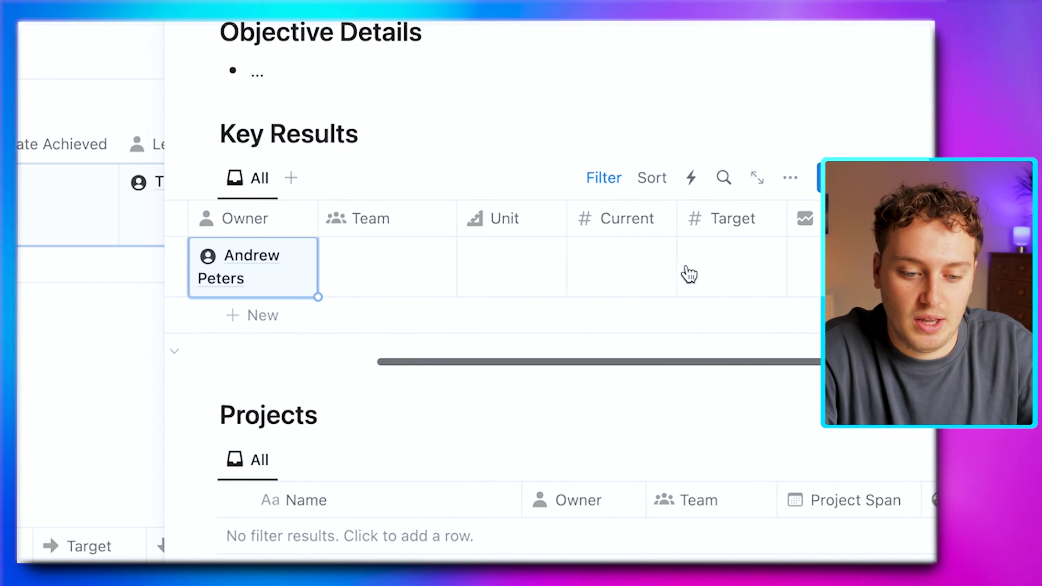
{"action": "left_click", "coordinate": [504, 266]}
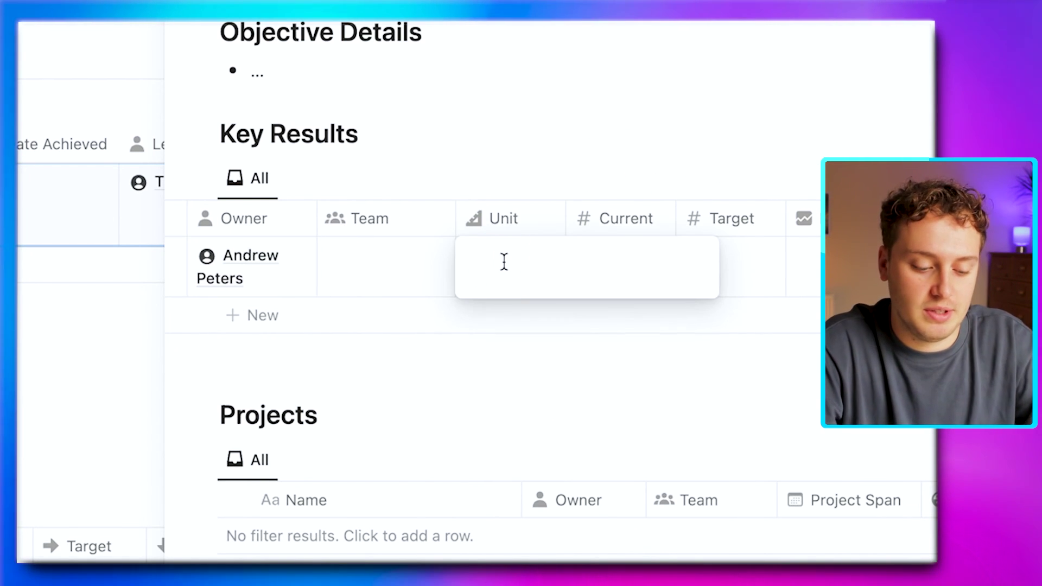
{"action": "type", "text": "Sales i"}
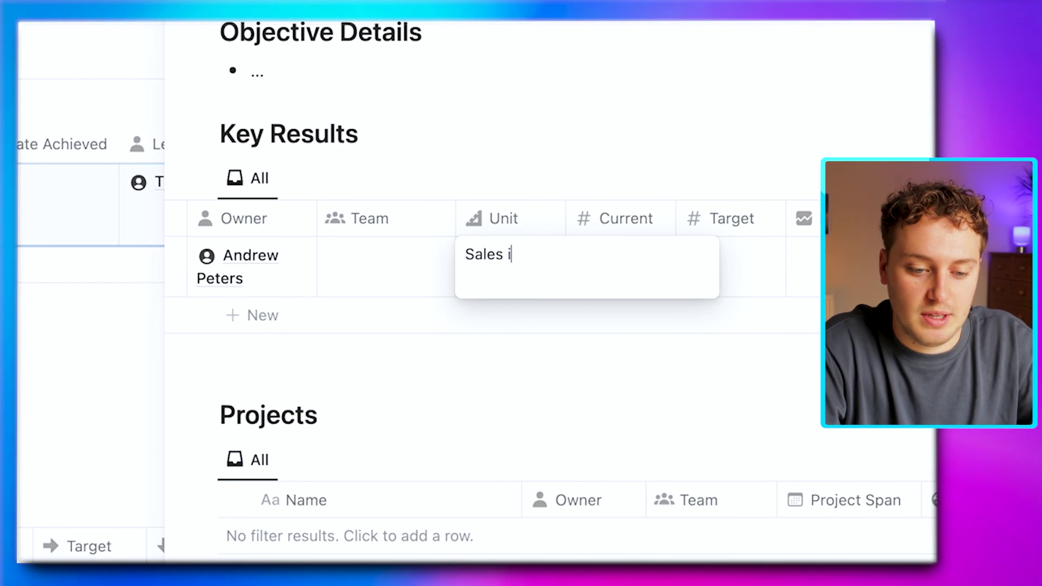
{"action": "type", "text": "n Producet"}
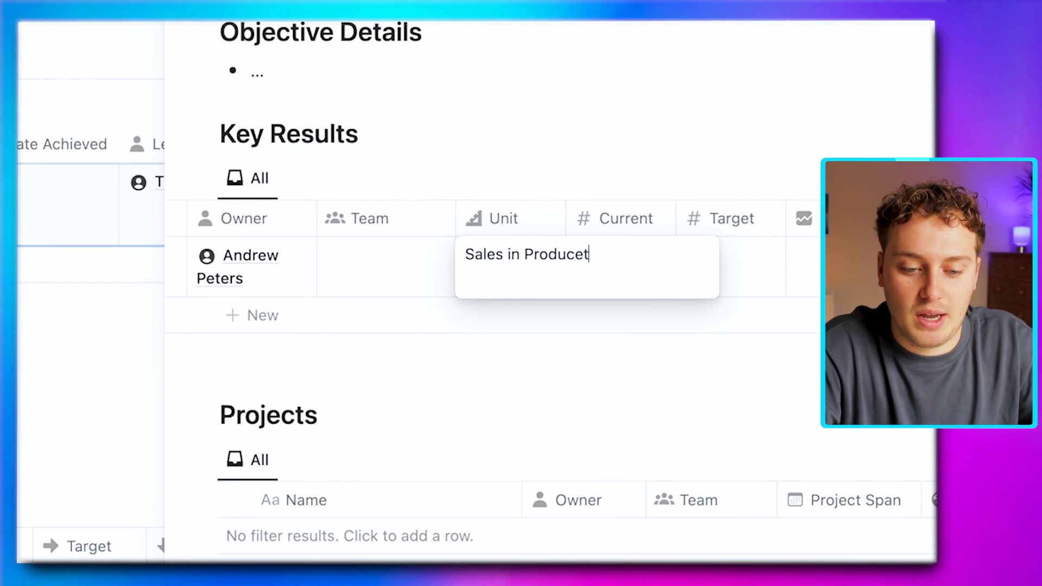
{"action": "left_click", "coordinate": [625, 141]}
{"action": "left_click", "coordinate": [604, 260]}
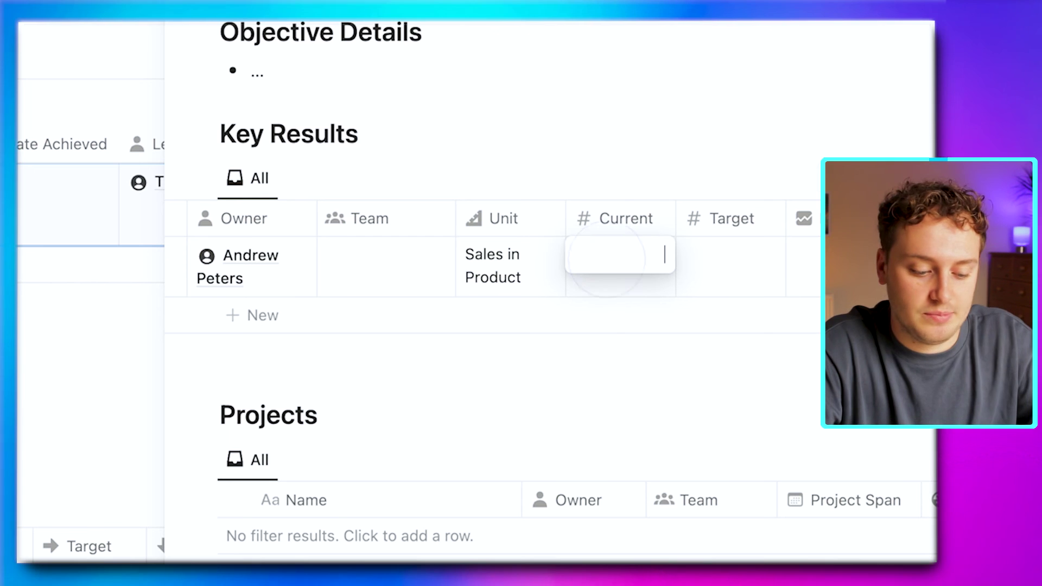
{"action": "key", "text": "Return"}
{"action": "left_click", "coordinate": [727, 255]}
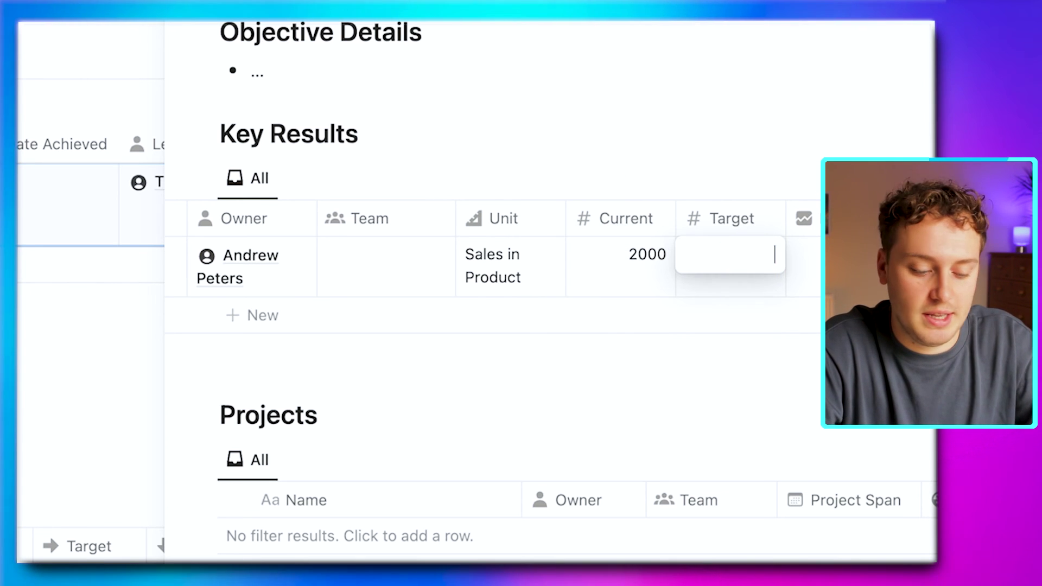
{"action": "key", "text": "Return"}
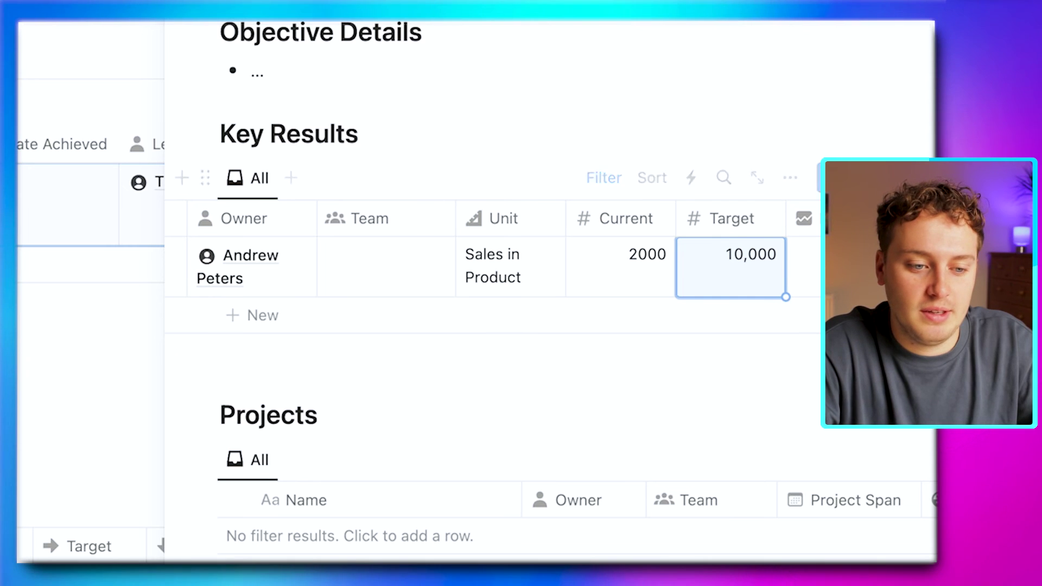
{"action": "key", "text": "Escape"}
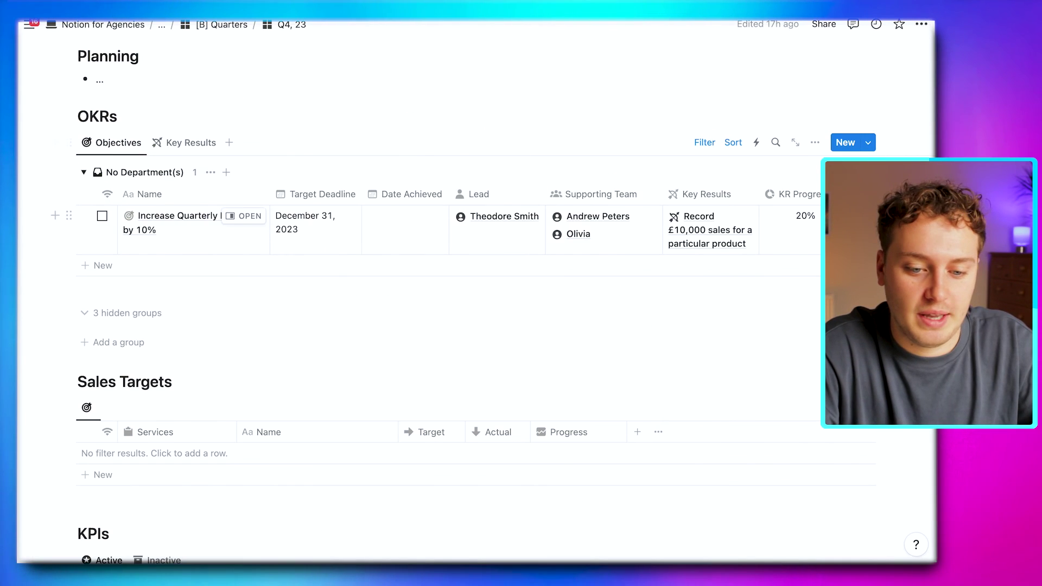
- Add a new Sales Targets row linked to the Growth Strategy service
{"action": "scroll", "coordinate": [108, 222], "scroll_direction": "right", "scroll_amount": 3}
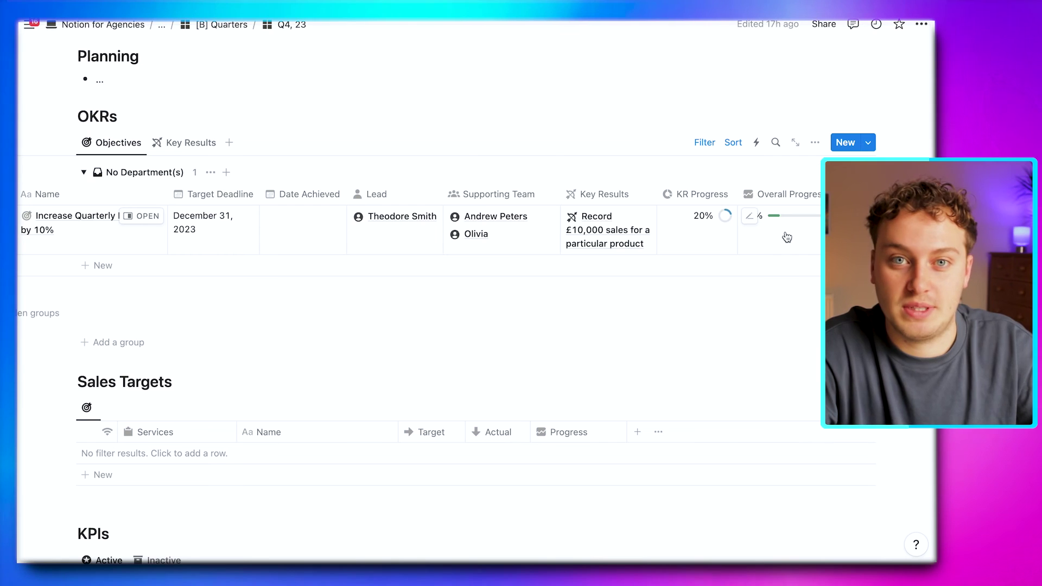
{"action": "scroll", "coordinate": [786, 237], "scroll_direction": "left", "scroll_amount": 2}
{"action": "scroll", "coordinate": [787, 237], "scroll_direction": "down", "scroll_amount": 3}
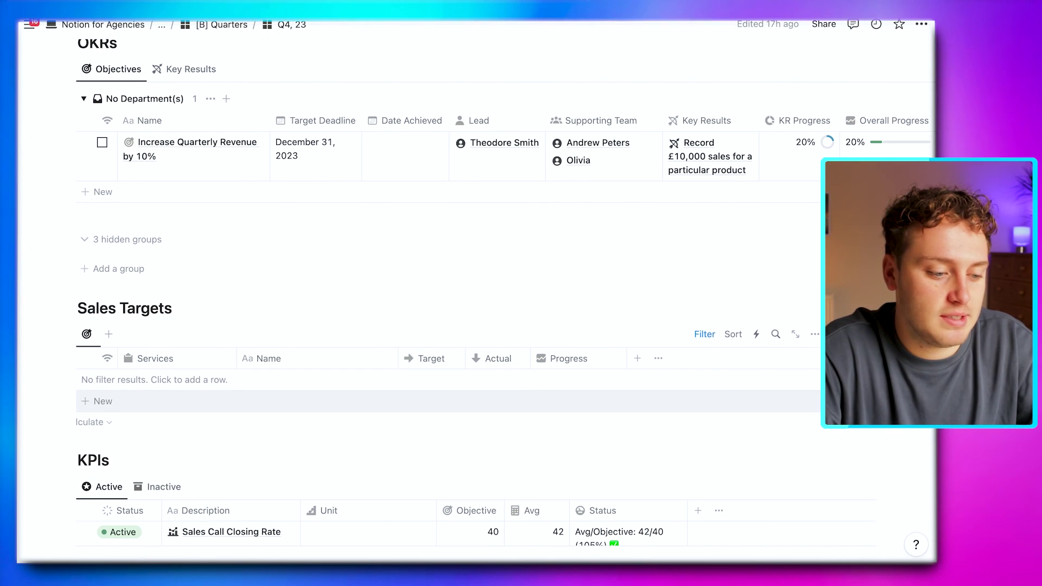
{"action": "left_click", "coordinate": [115, 399]}
{"action": "left_click", "coordinate": [147, 374]}
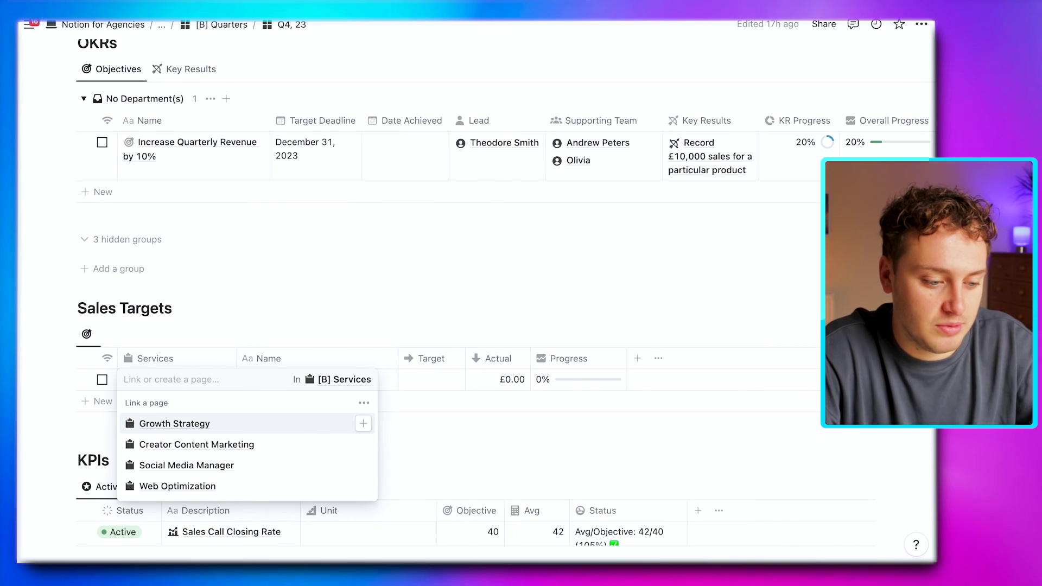
{"action": "left_click", "coordinate": [262, 428]}
{"action": "left_click", "coordinate": [278, 327]}
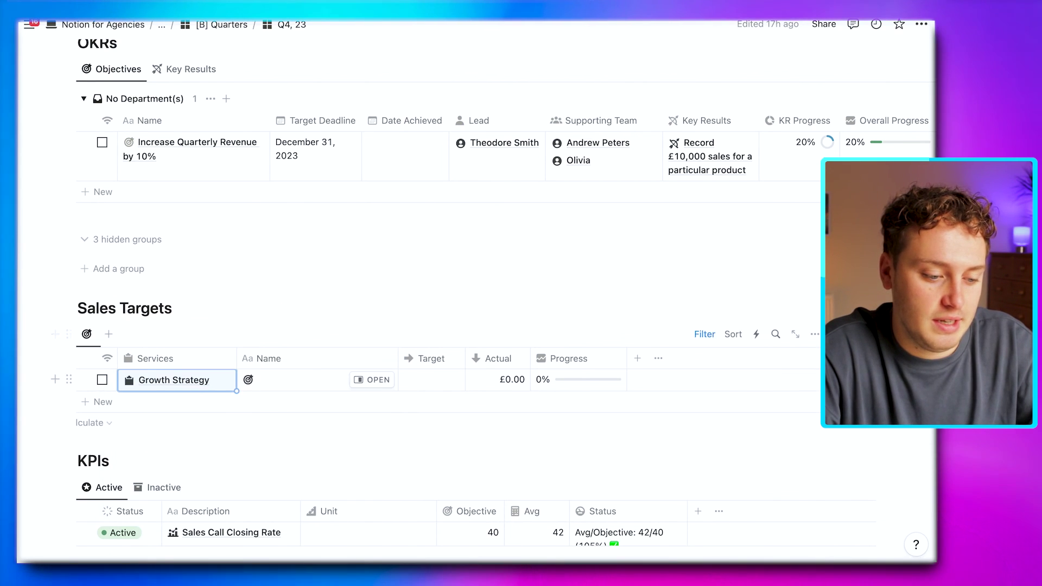
- Name the new sales target 'Frowth Strategy D' and give it a 6000 target
{"action": "left_click", "coordinate": [279, 379]}
{"action": "type", "text": "F"}
{"action": "type", "text": "rowth Strategy D"}
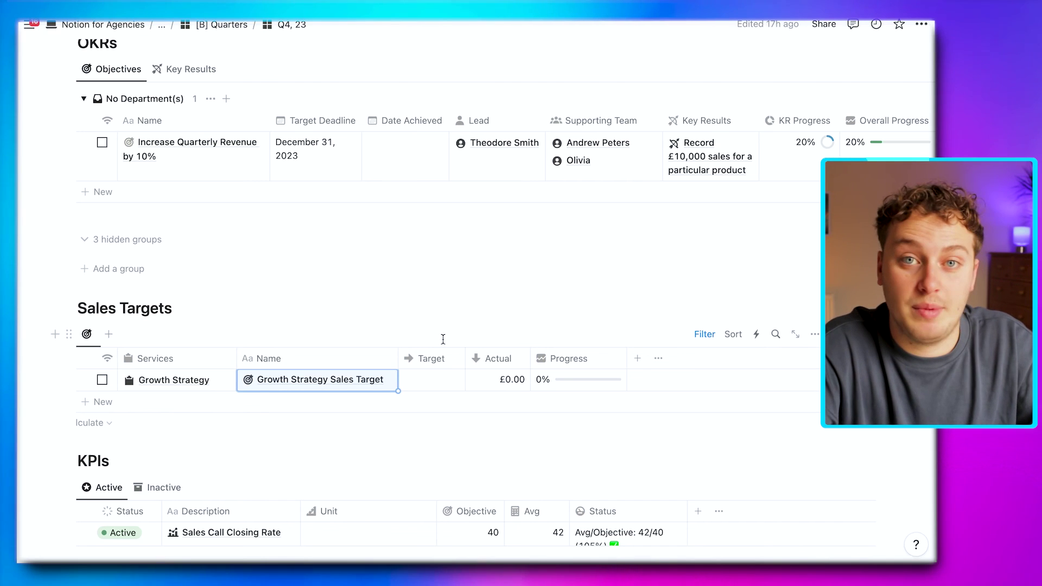
{"action": "left_click", "coordinate": [432, 379]}
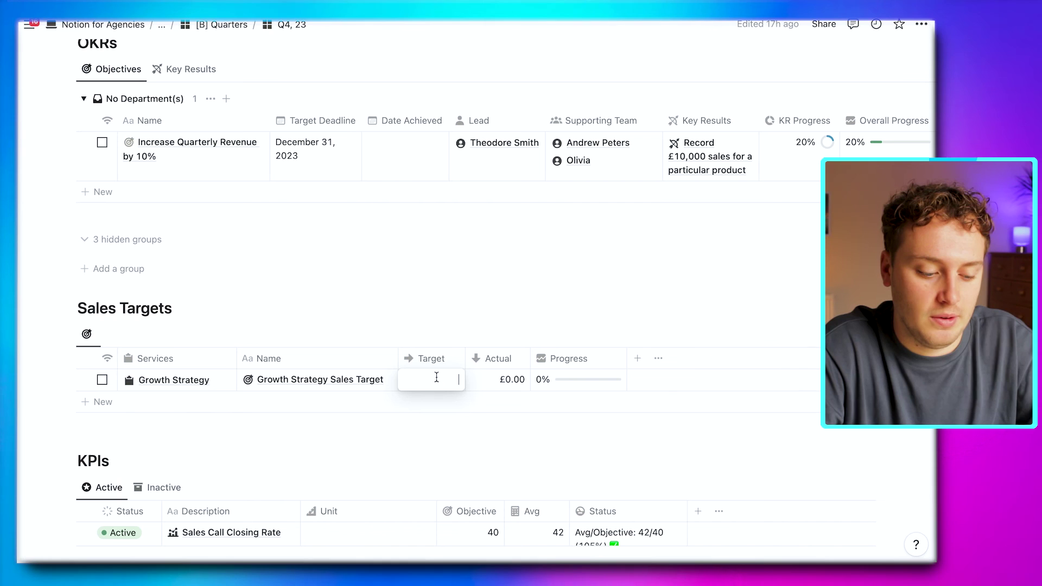
{"action": "type", "text": "6000"}
{"action": "key", "text": "Return"}
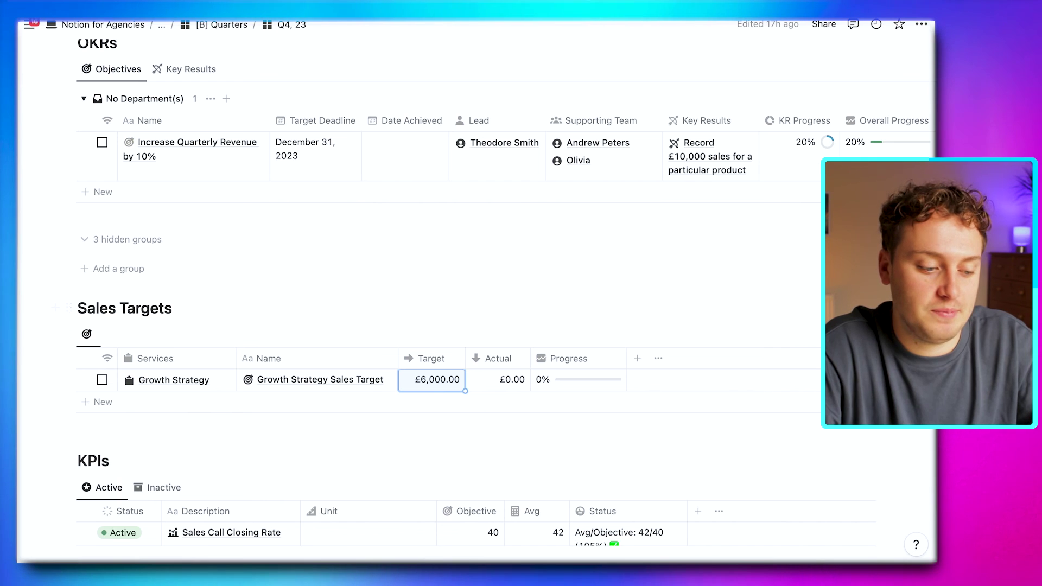
{"action": "scroll", "coordinate": [446, 280], "scroll_direction": "down", "scroll_amount": 5}
- Switch Customer referral rate's Status from Inactive to Active
{"action": "scroll", "coordinate": [332, 242], "scroll_direction": "up", "scroll_amount": 1}
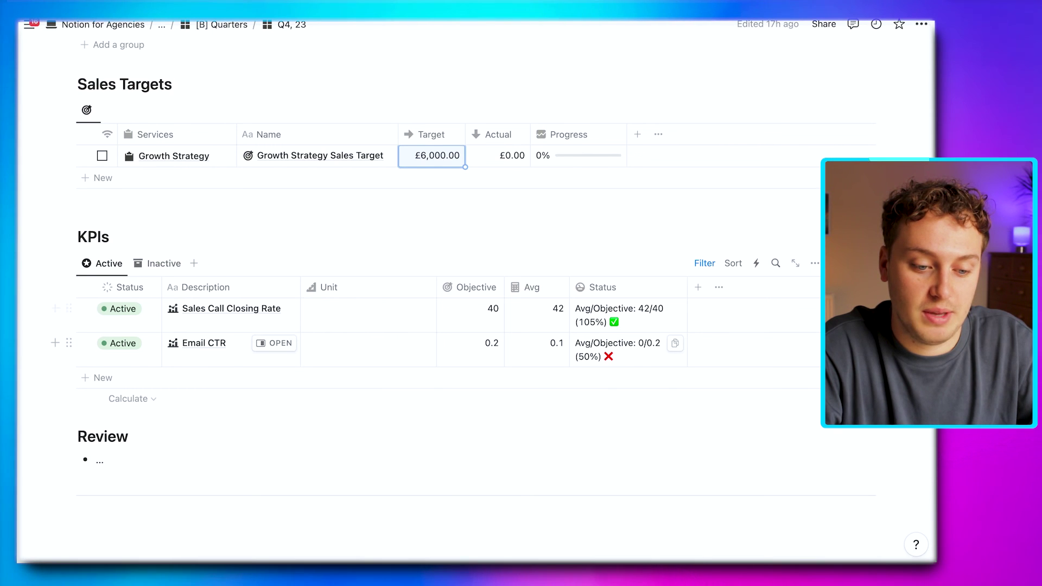
{"action": "left_click", "coordinate": [156, 263]}
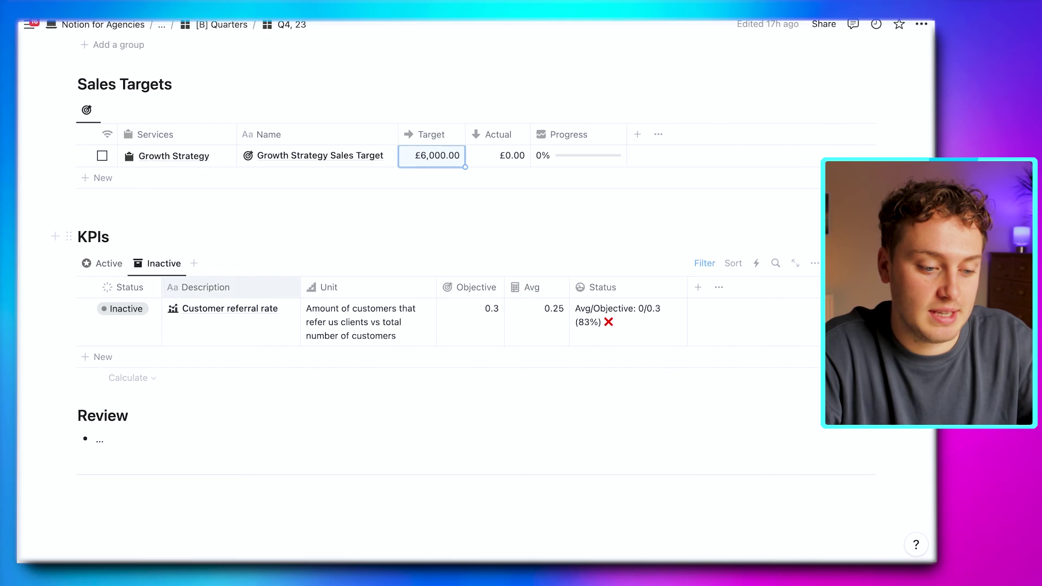
{"action": "left_click", "coordinate": [130, 309]}
{"action": "left_click", "coordinate": [132, 400]}
- Set Email CTR's Status to Inactive in the Active KPIs view
{"action": "left_click", "coordinate": [105, 263]}
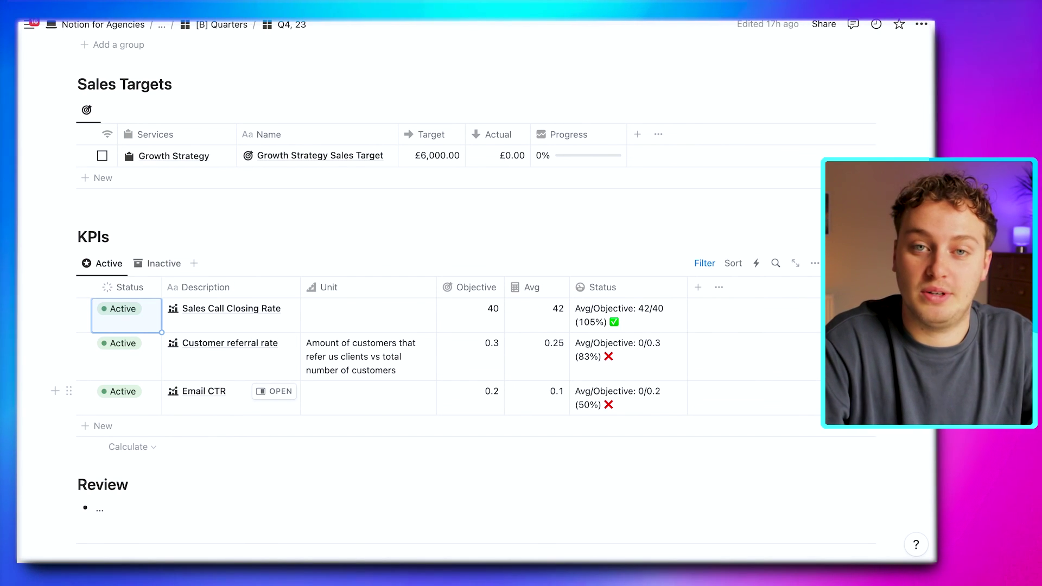
{"action": "left_click", "coordinate": [132, 399]}
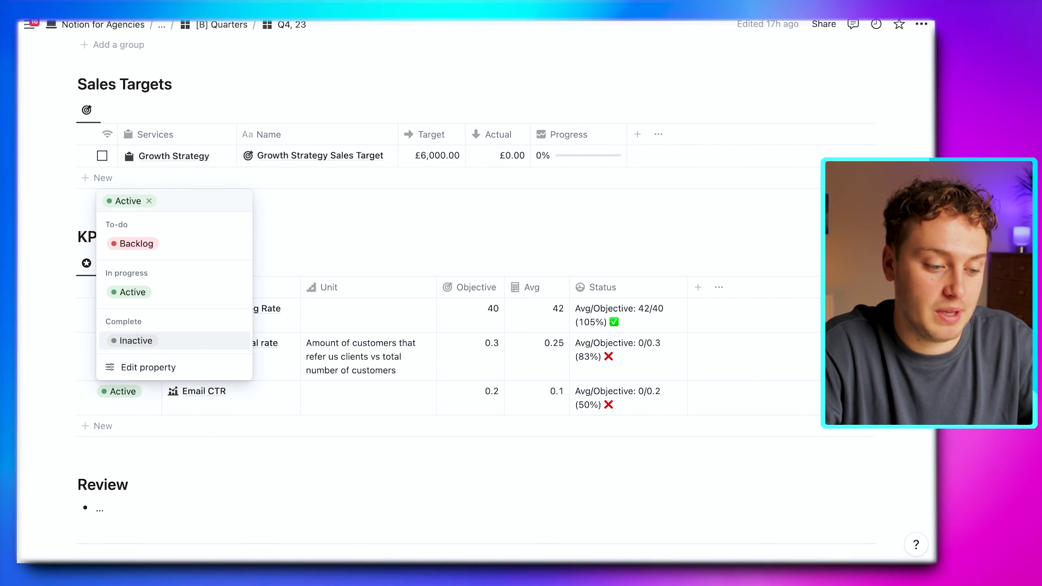
{"action": "left_click", "coordinate": [136, 340]}
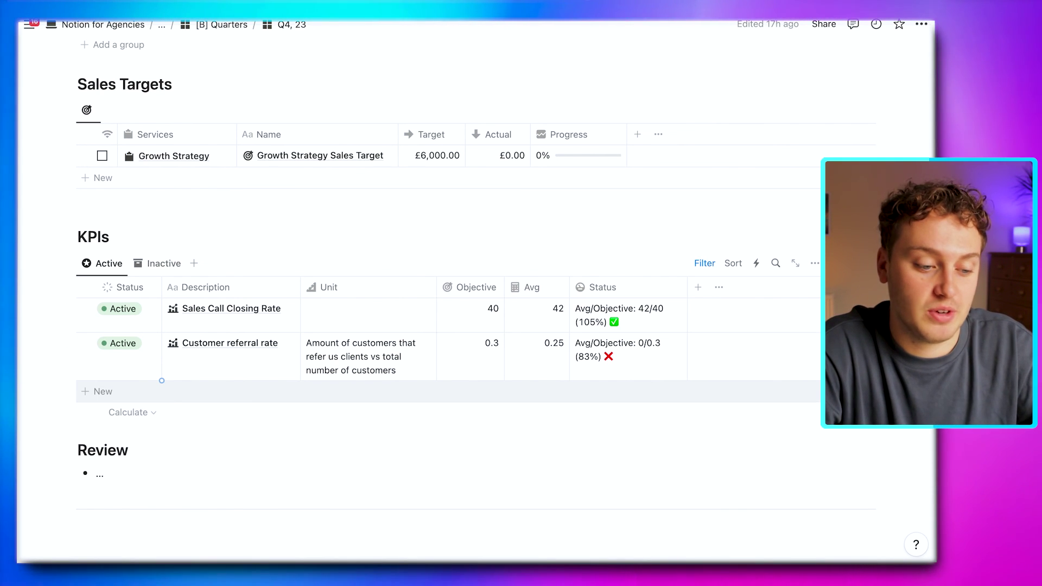
{"action": "scroll", "coordinate": [324, 242], "scroll_direction": "up", "scroll_amount": 7}
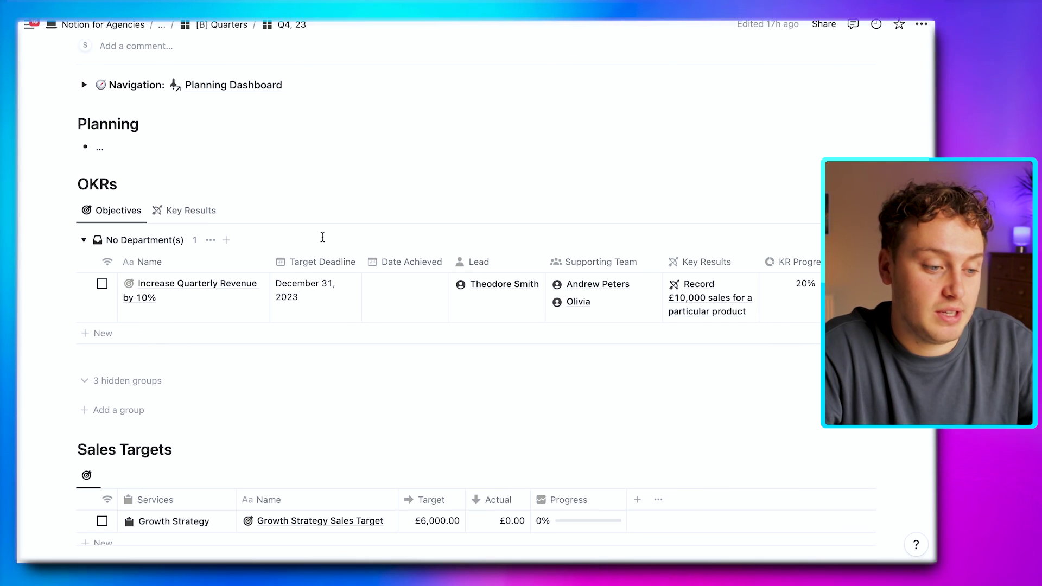
- Scroll through the Q4, 23 page to review its objective, sales target and active KPIs
{"action": "scroll", "coordinate": [322, 237], "scroll_direction": "down", "scroll_amount": 4}
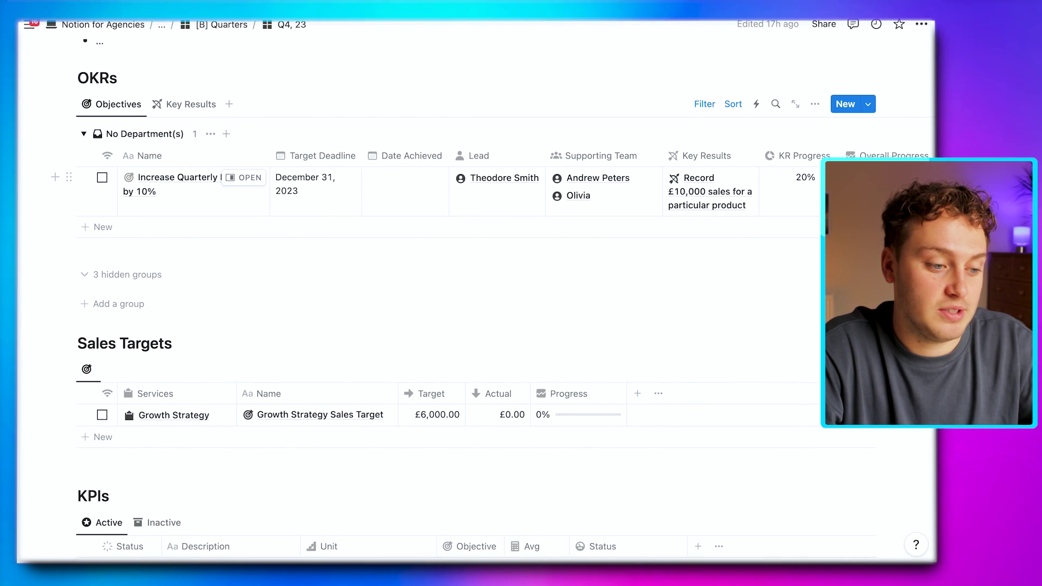
{"action": "scroll", "coordinate": [302, 140], "scroll_direction": "down", "scroll_amount": 3}
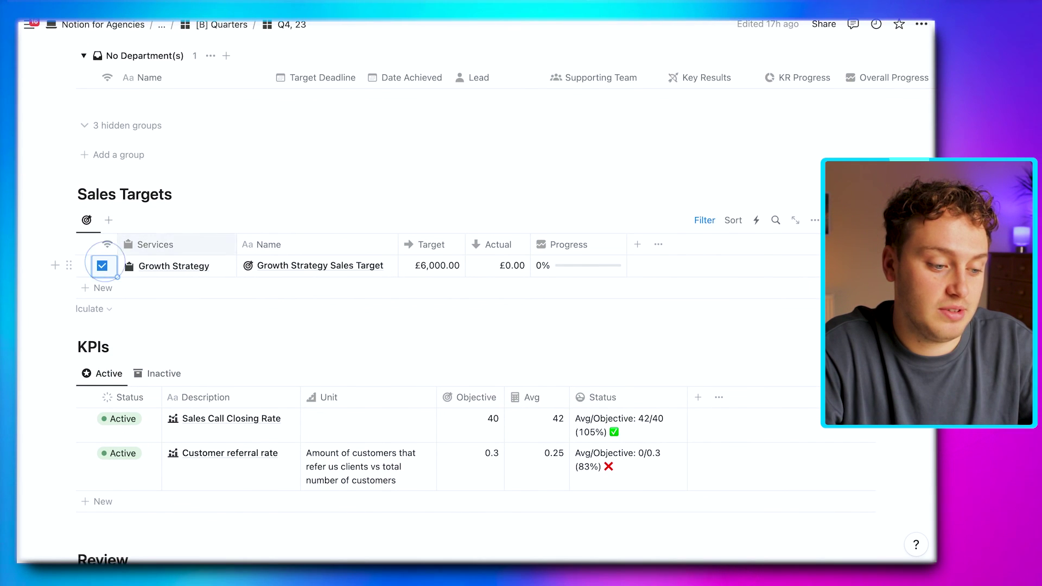
{"action": "scroll", "coordinate": [304, 271], "scroll_direction": "down", "scroll_amount": 5}
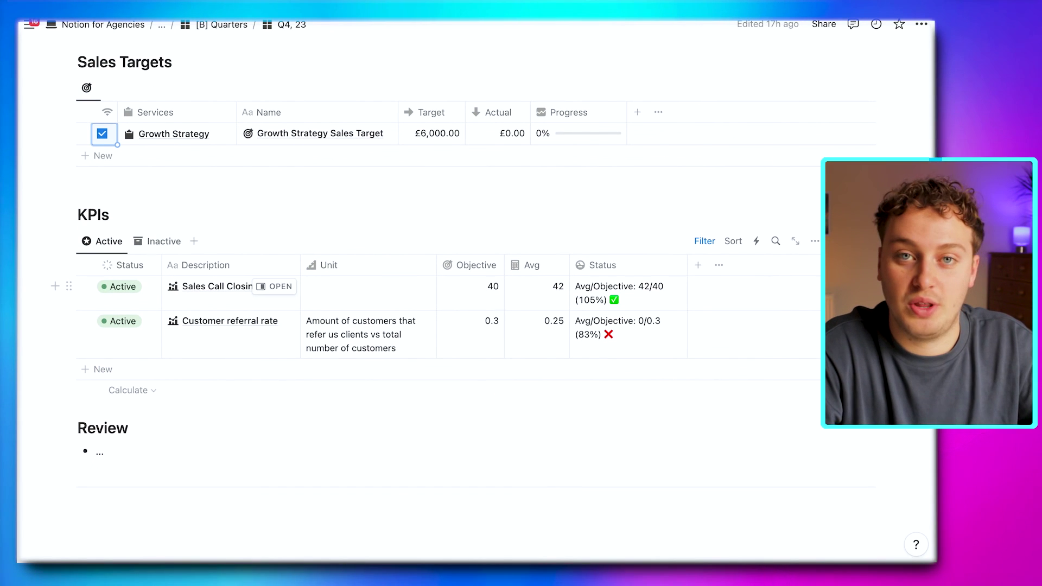
{"action": "scroll", "coordinate": [280, 242], "scroll_direction": "up", "scroll_amount": 15}
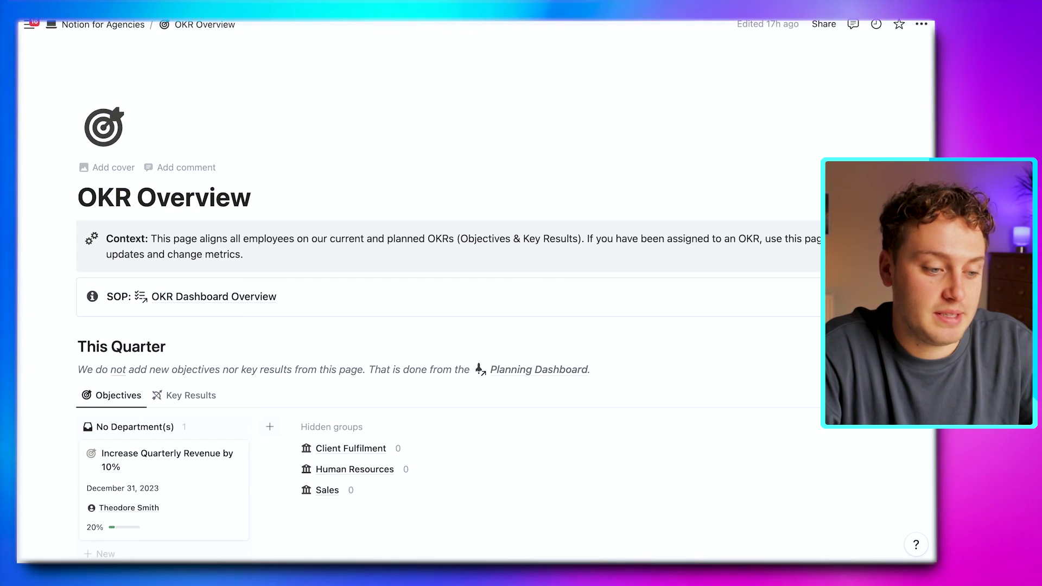
- Go to the Sales Targets page from the sidebar
{"action": "scroll", "coordinate": [370, 198], "scroll_direction": "down", "scroll_amount": 3}
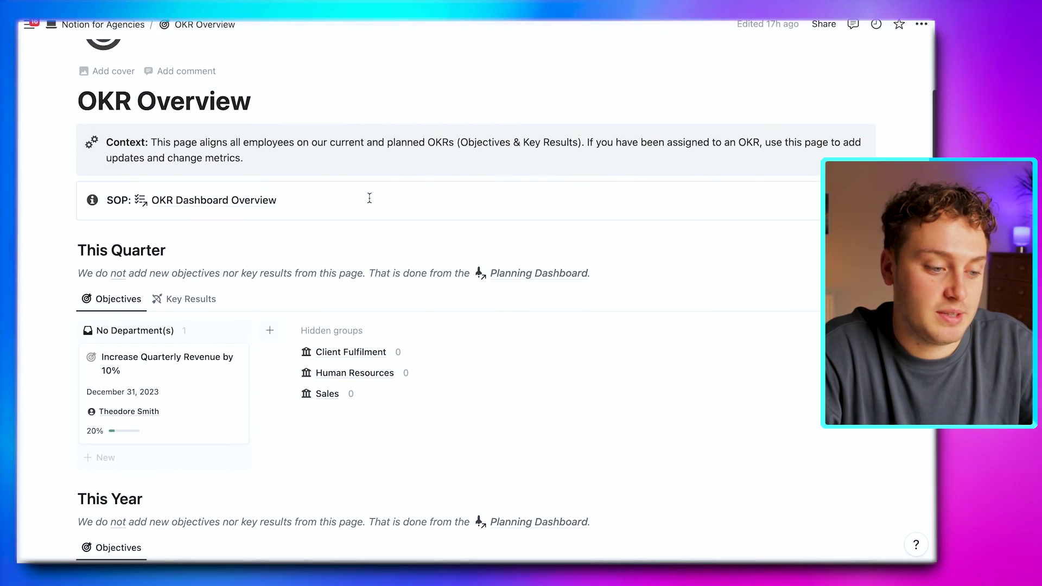
{"action": "scroll", "coordinate": [370, 198], "scroll_direction": "down", "scroll_amount": 4}
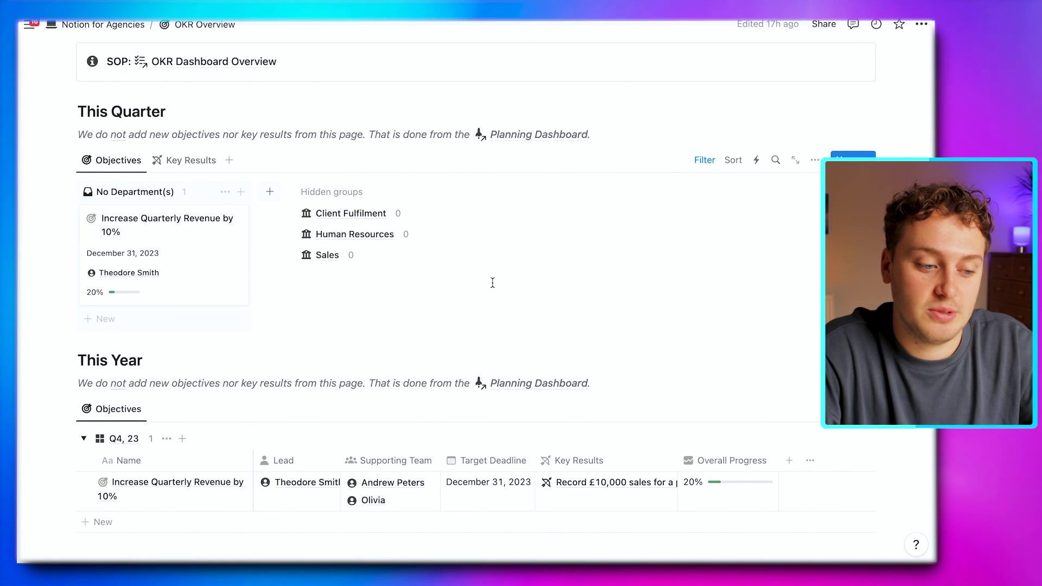
{"action": "scroll", "coordinate": [493, 282], "scroll_direction": "up", "scroll_amount": 1}
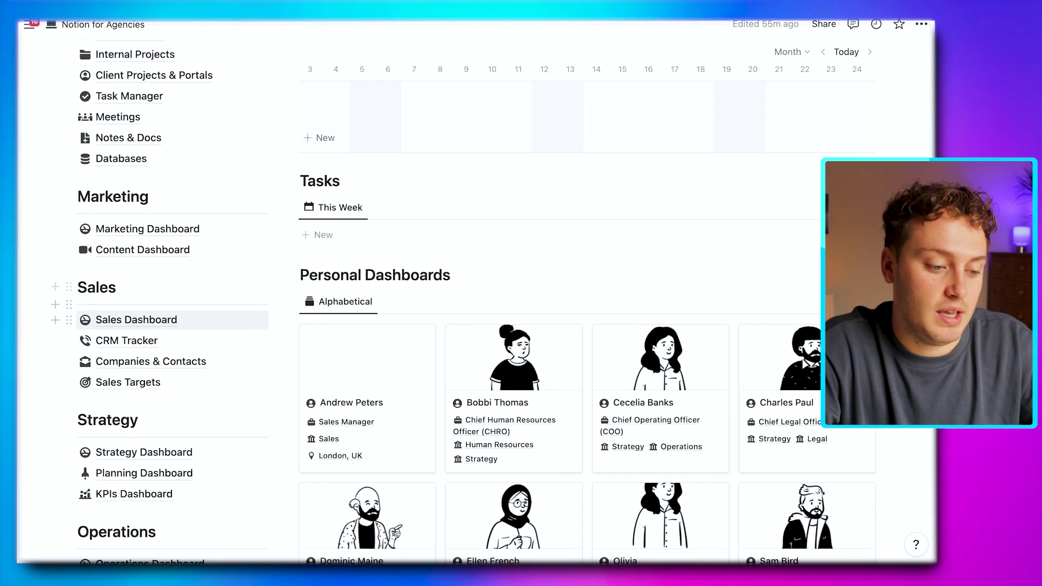
{"action": "left_click", "coordinate": [128, 382]}
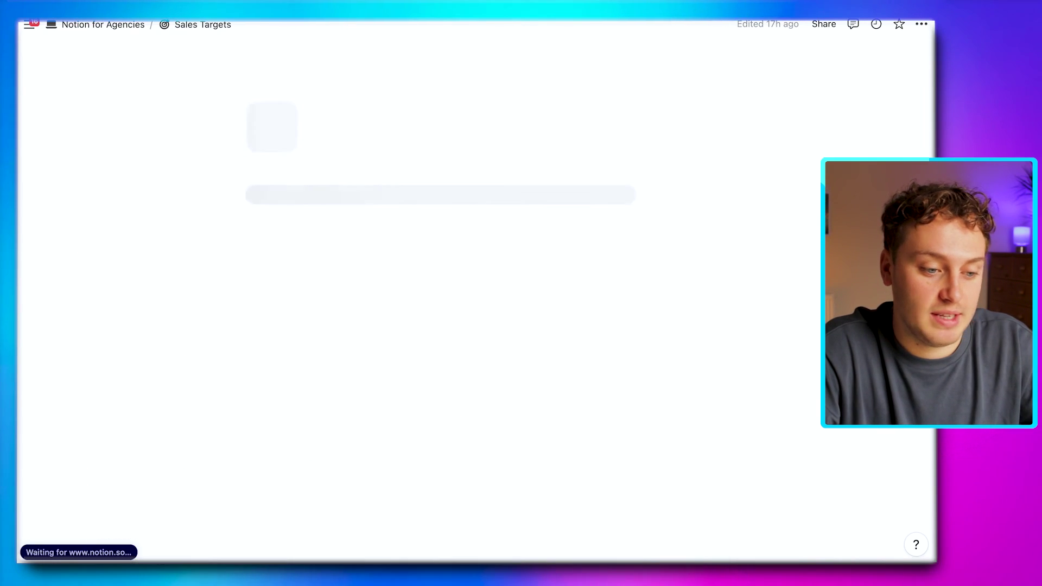
- Check the £6,000.00 Growth Strategy target in This Quarter, then go to the KPIs Dashboard
{"action": "scroll", "coordinate": [170, 230], "scroll_direction": "down", "scroll_amount": 5}
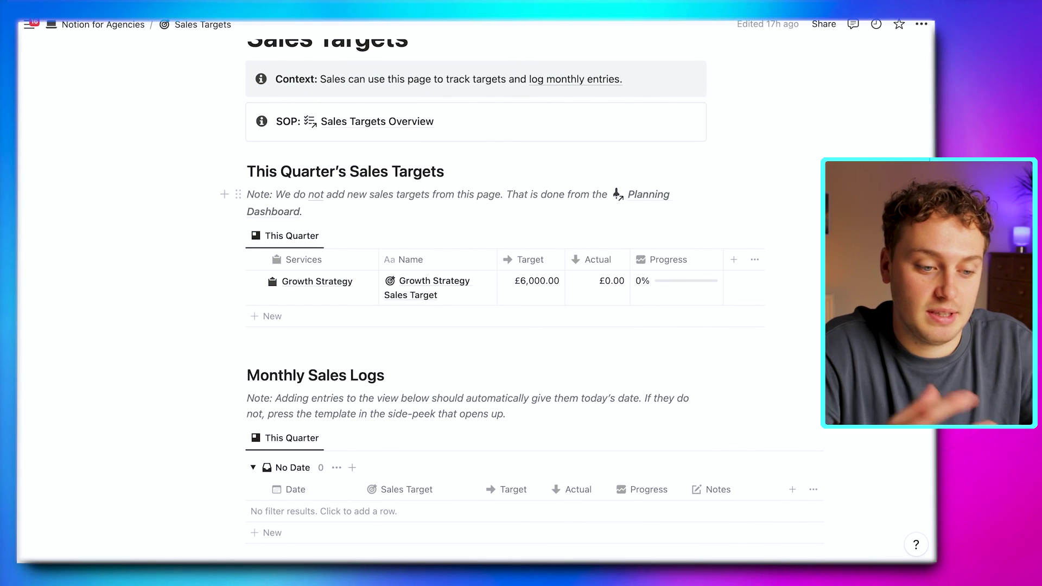
{"action": "scroll", "coordinate": [488, 203], "scroll_direction": "down", "scroll_amount": 5}
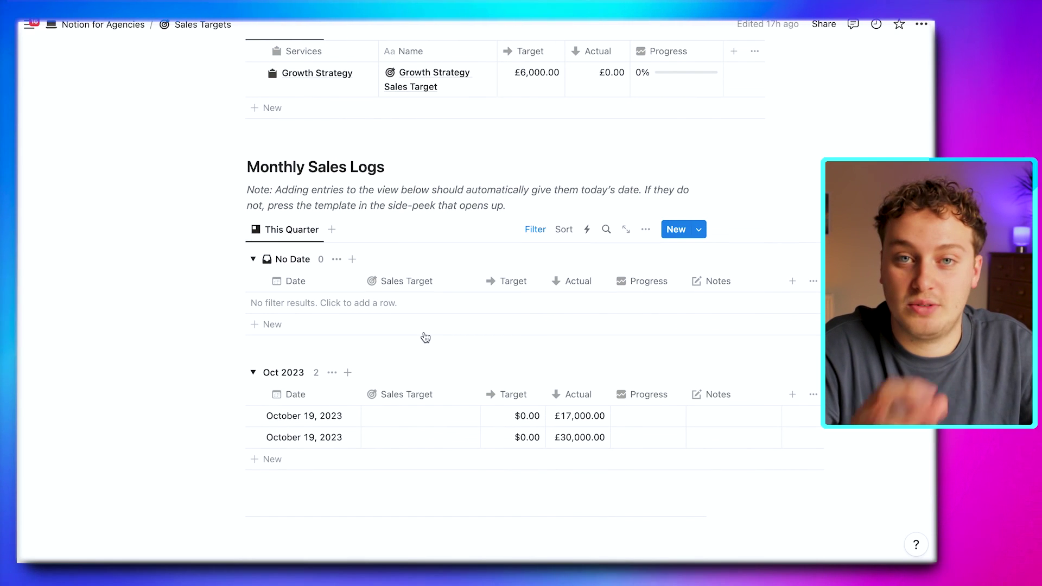
{"action": "scroll", "coordinate": [426, 338], "scroll_direction": "up", "scroll_amount": 3}
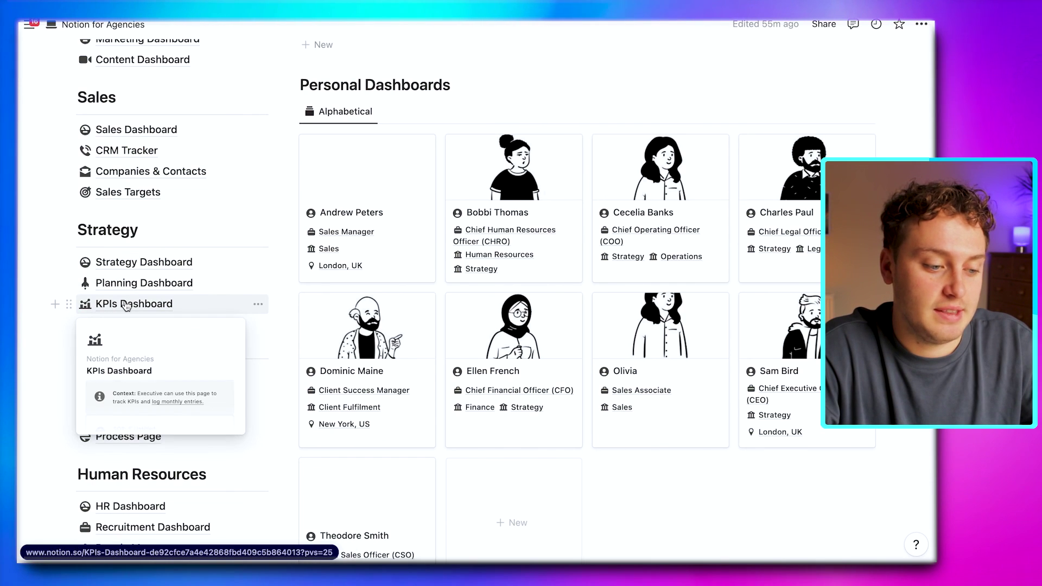
{"action": "left_click", "coordinate": [130, 301]}
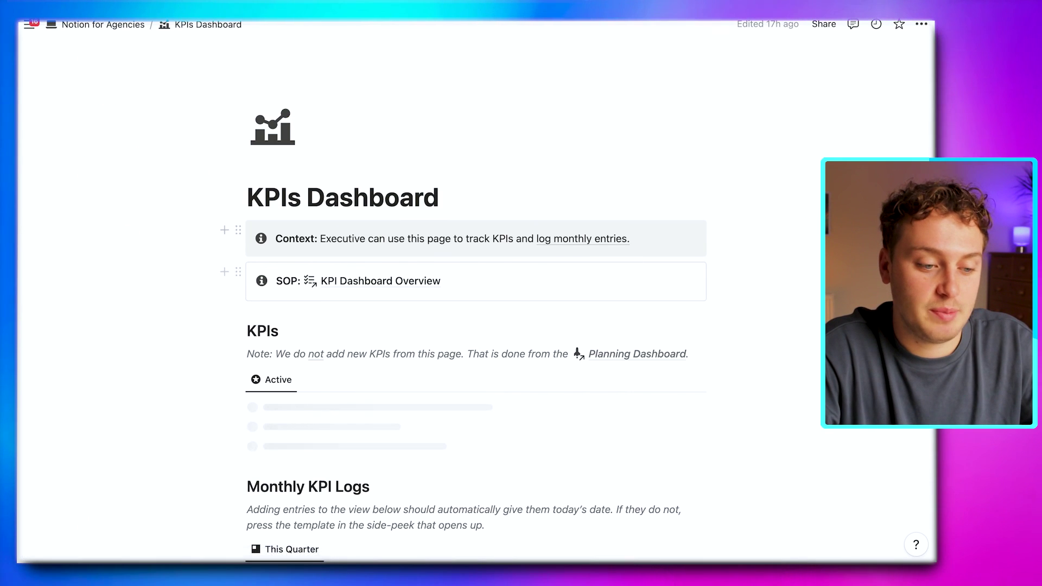
{"action": "scroll", "coordinate": [196, 163], "scroll_direction": "down", "scroll_amount": 2}
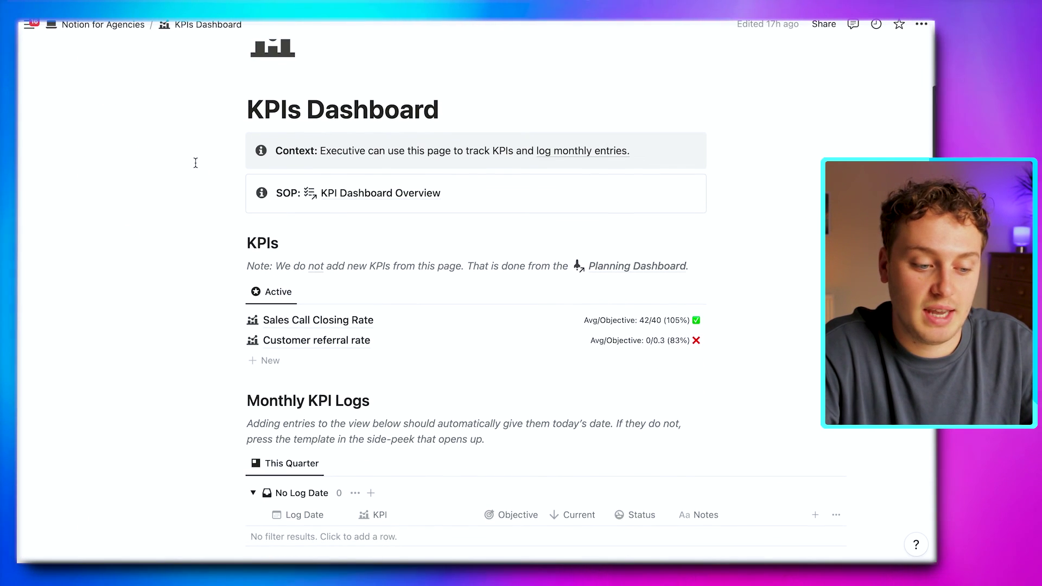
{"action": "scroll", "coordinate": [542, 293], "scroll_direction": "down", "scroll_amount": 3}
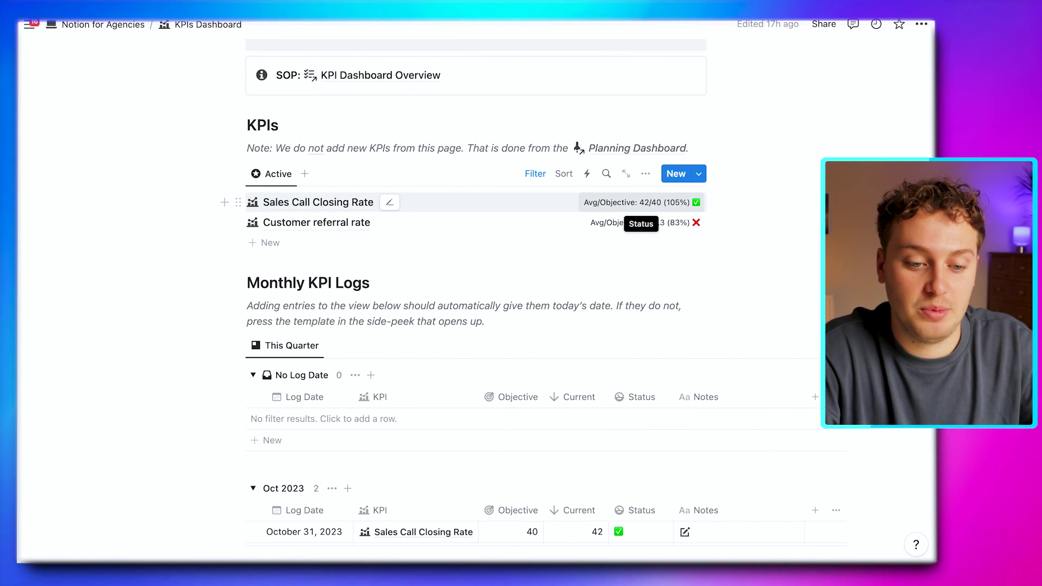
{"action": "scroll", "coordinate": [537, 202], "scroll_direction": "down", "scroll_amount": 3}
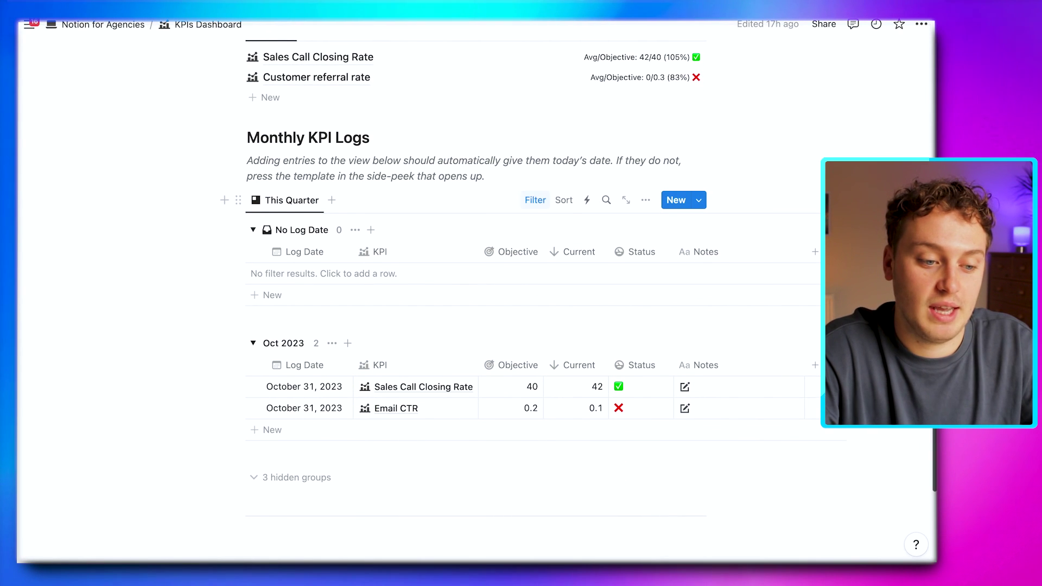